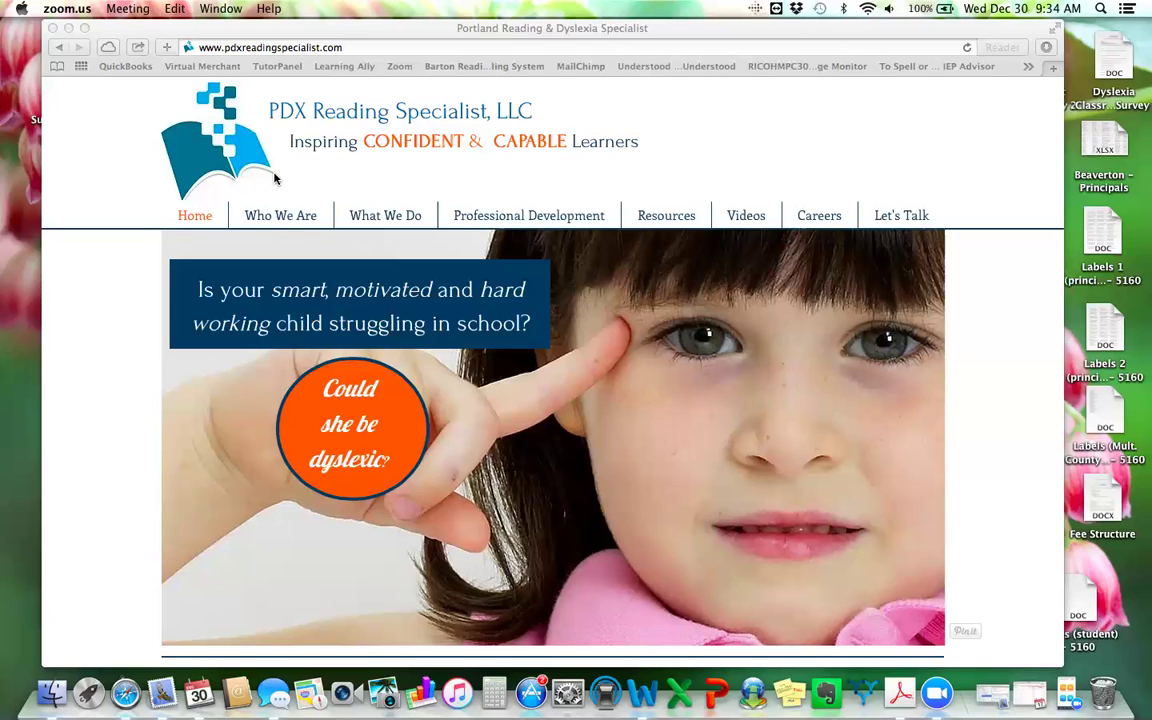
Log in through the Specialist & Client Login box with the teacher's username and password
{"action": "scroll", "coordinate": [275, 178], "scroll_direction": "down", "scroll_amount": 15}
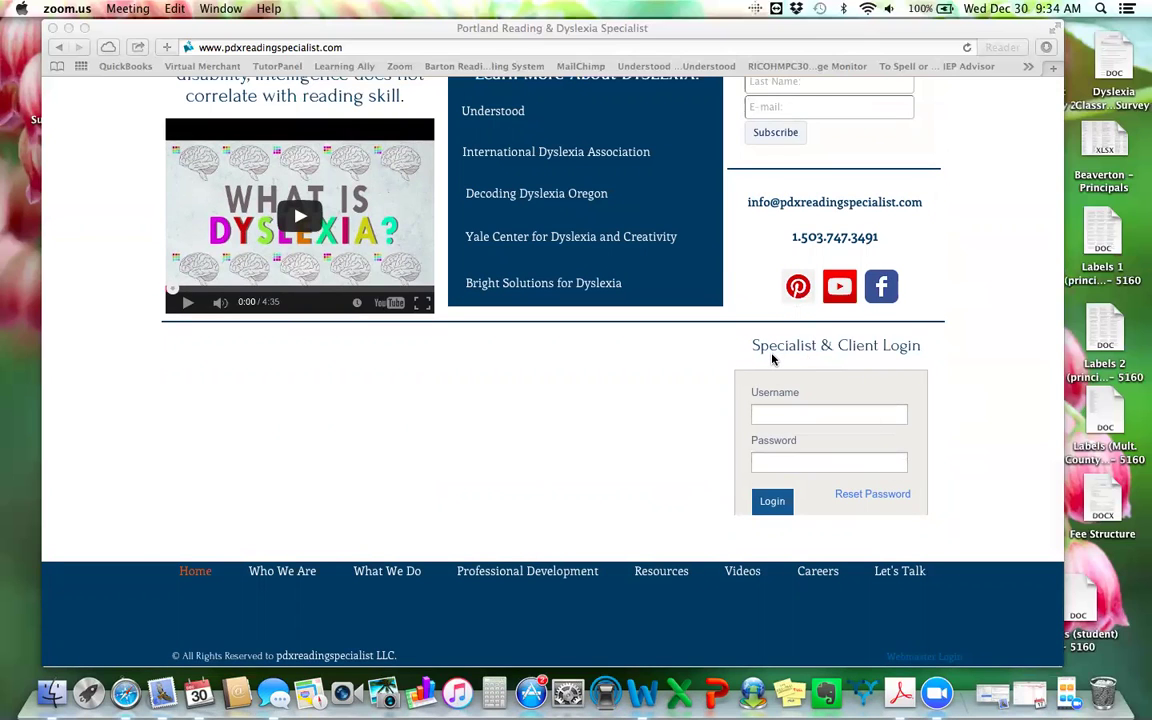
{"action": "left_click", "coordinate": [780, 415]}
{"action": "left_click", "coordinate": [778, 411]}
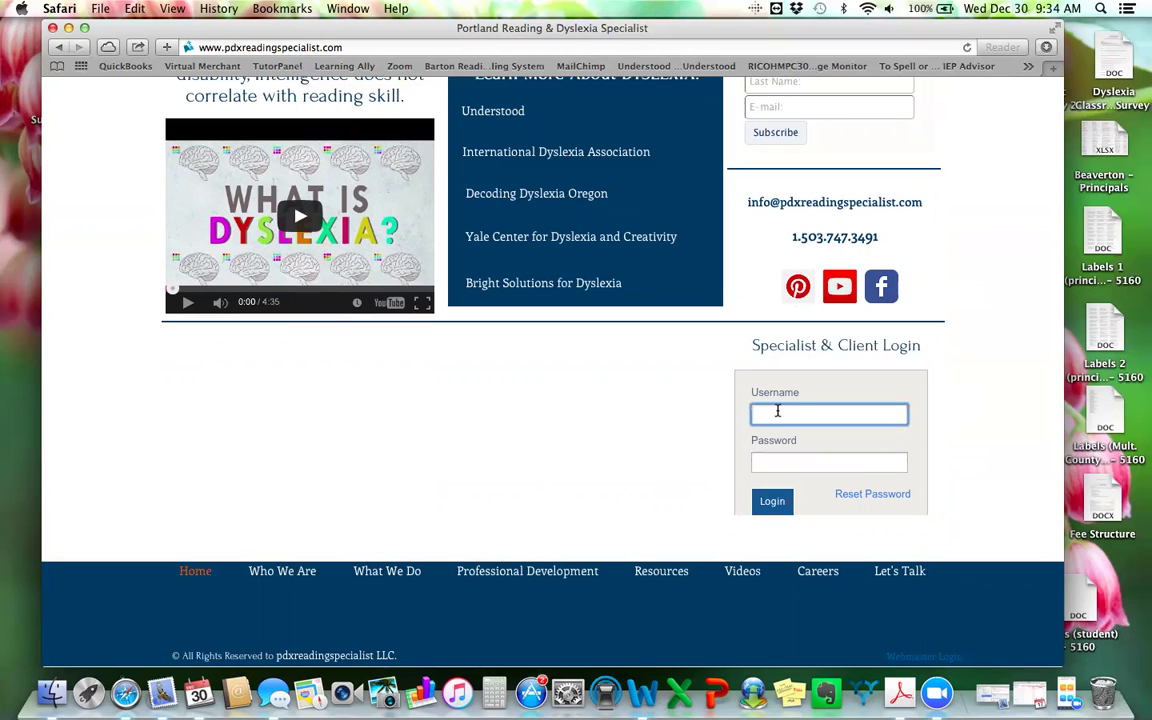
{"action": "type", "text": "mandikae"}
{"action": "left_click", "coordinate": [773, 461]}
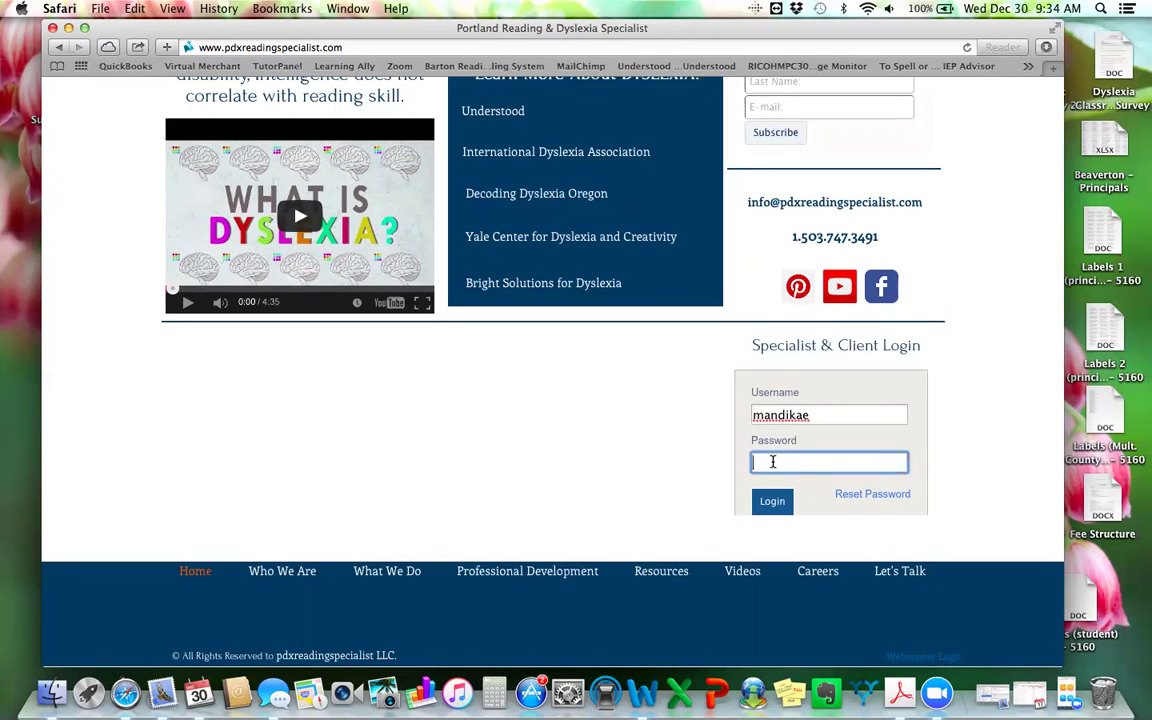
{"action": "type", "text": "••••••••••"}
{"action": "left_click", "coordinate": [761, 503]}
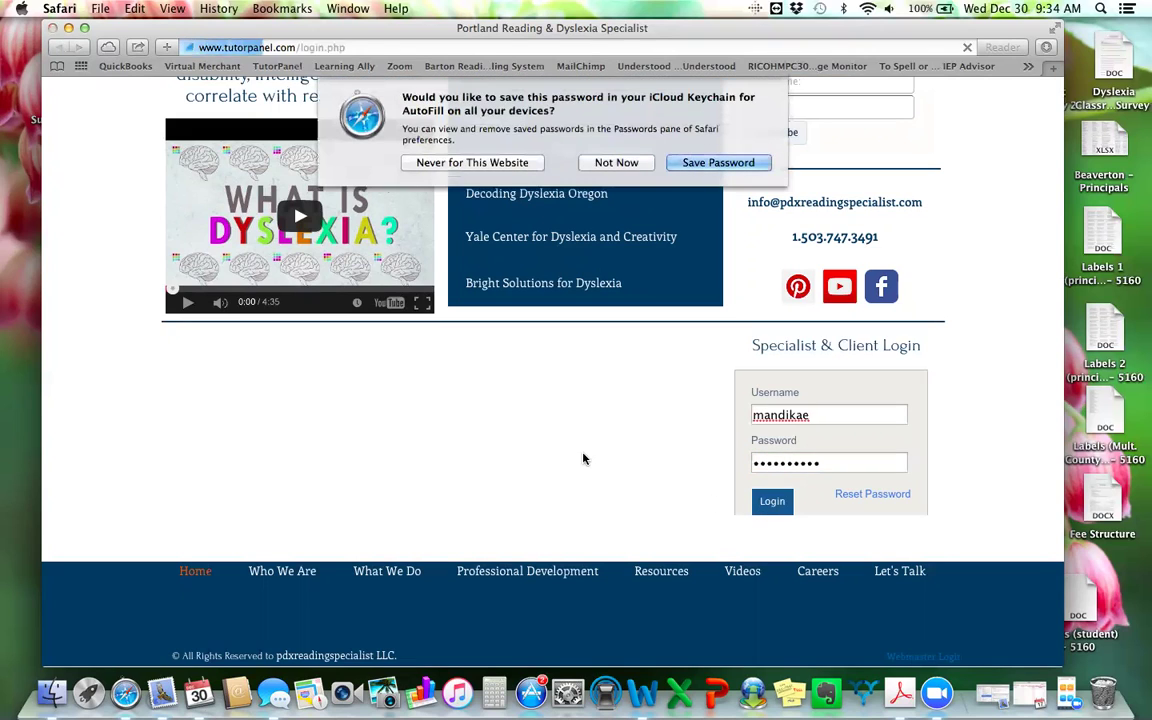
Decline Safari's offer to save the password and let the TutorPanel dashboard load
{"action": "left_click", "coordinate": [608, 163]}
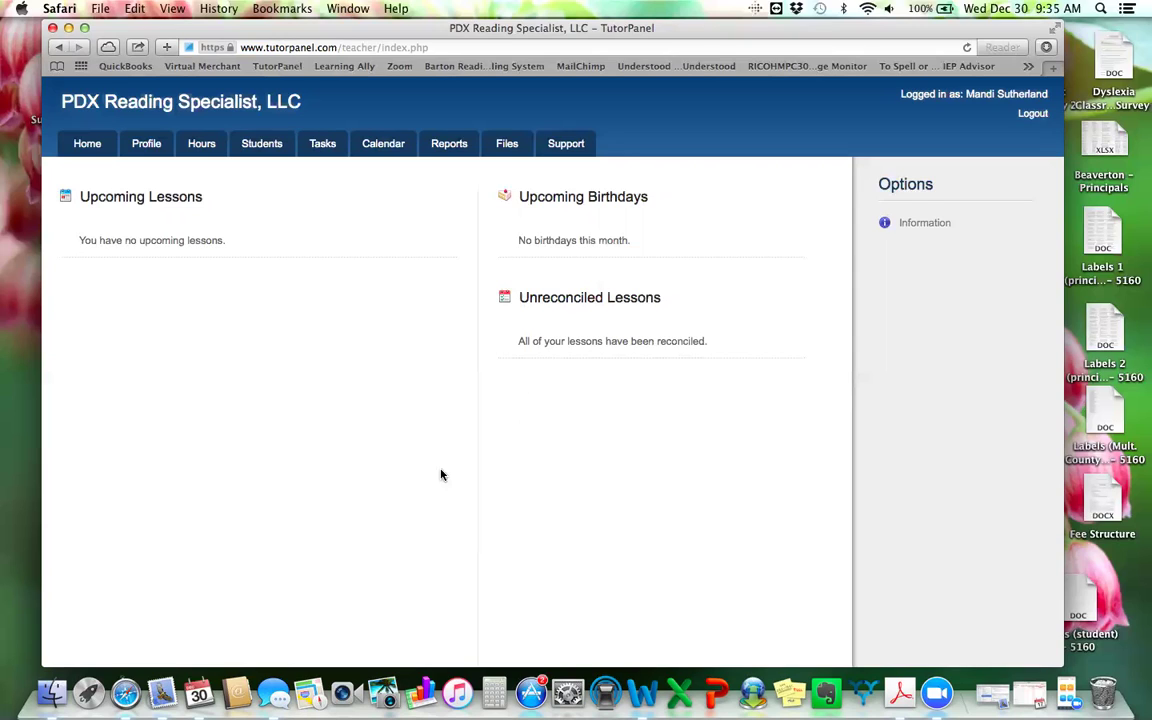
Save the Teacher Information profile, leaving email lesson reminders unchecked
{"action": "left_click", "coordinate": [147, 144]}
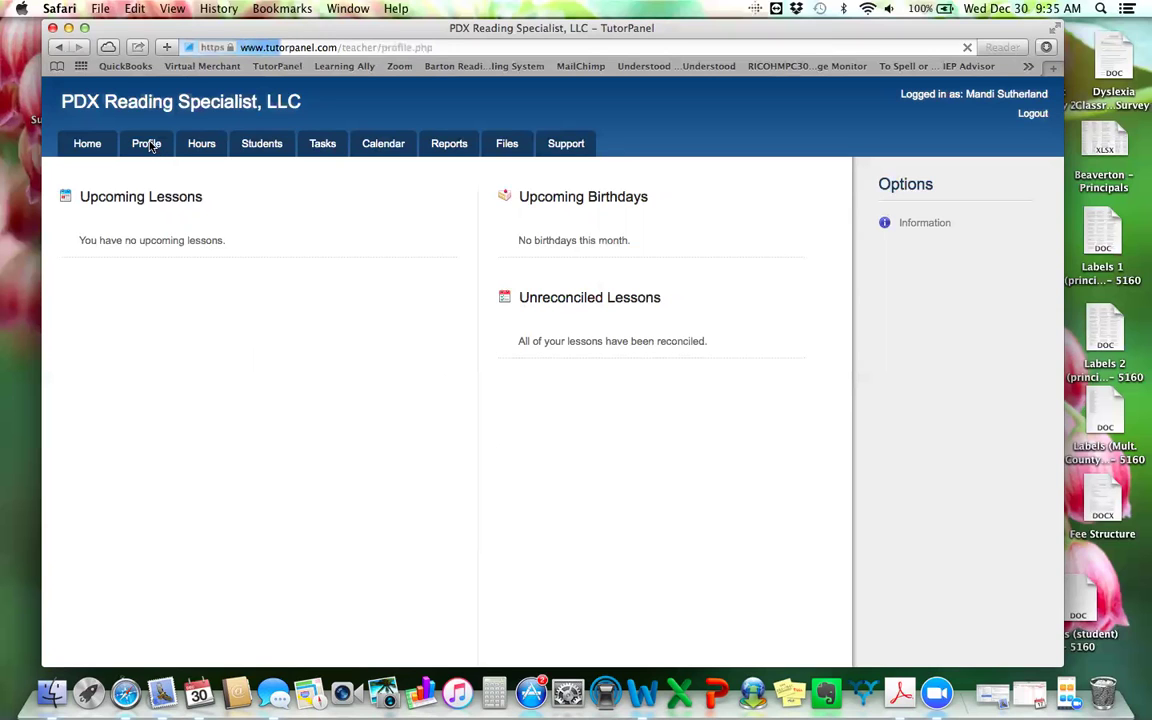
{"action": "scroll", "coordinate": [314, 308], "scroll_direction": "down", "scroll_amount": 3}
{"action": "scroll", "coordinate": [314, 308], "scroll_direction": "down", "scroll_amount": 1}
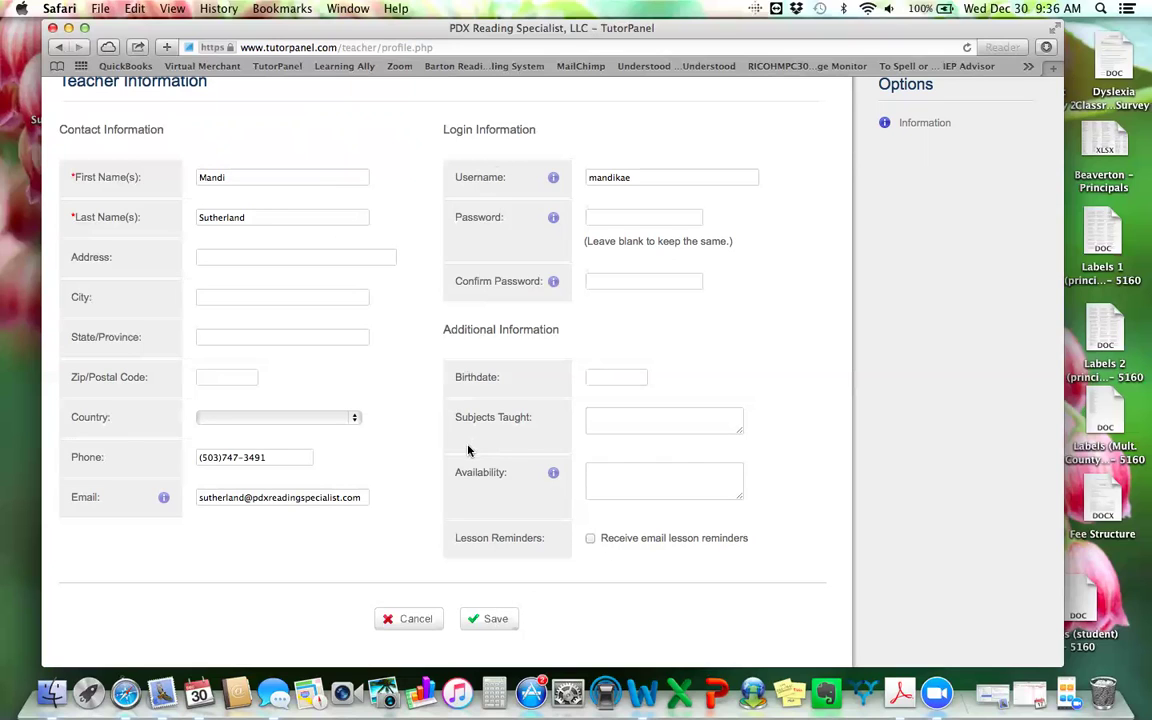
{"action": "left_click", "coordinate": [500, 628]}
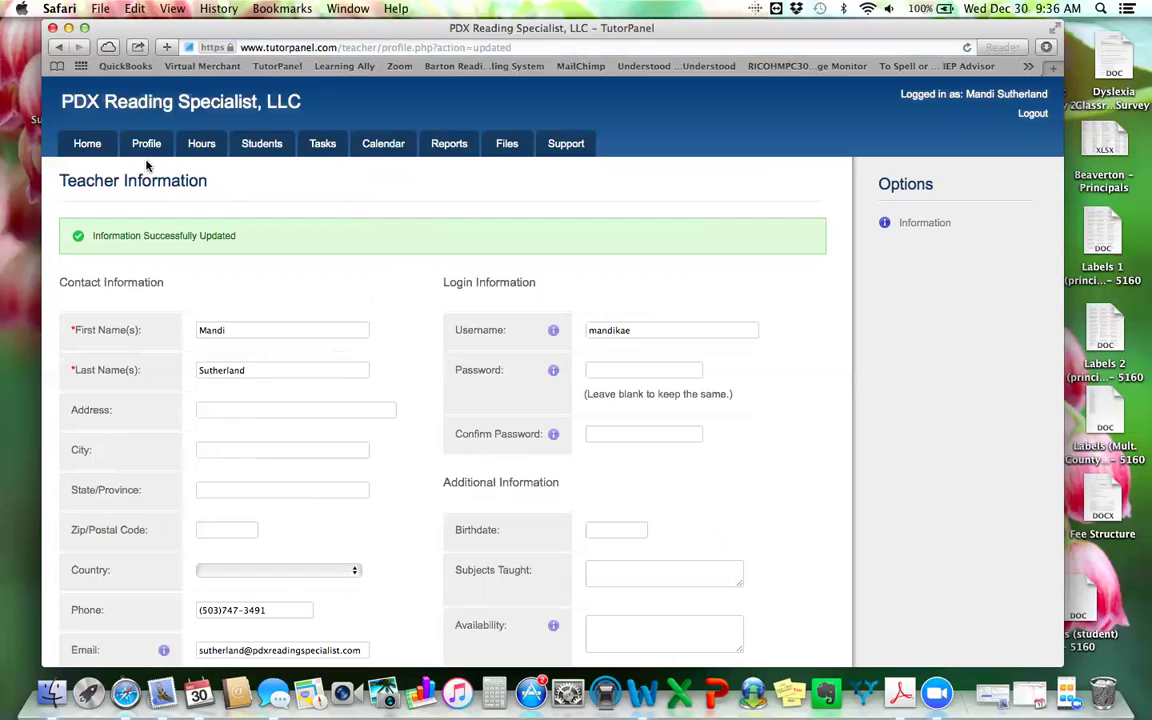
Show the teacher Hours page covering 2015-12-01 to 2015-12-30
{"action": "left_click", "coordinate": [203, 145]}
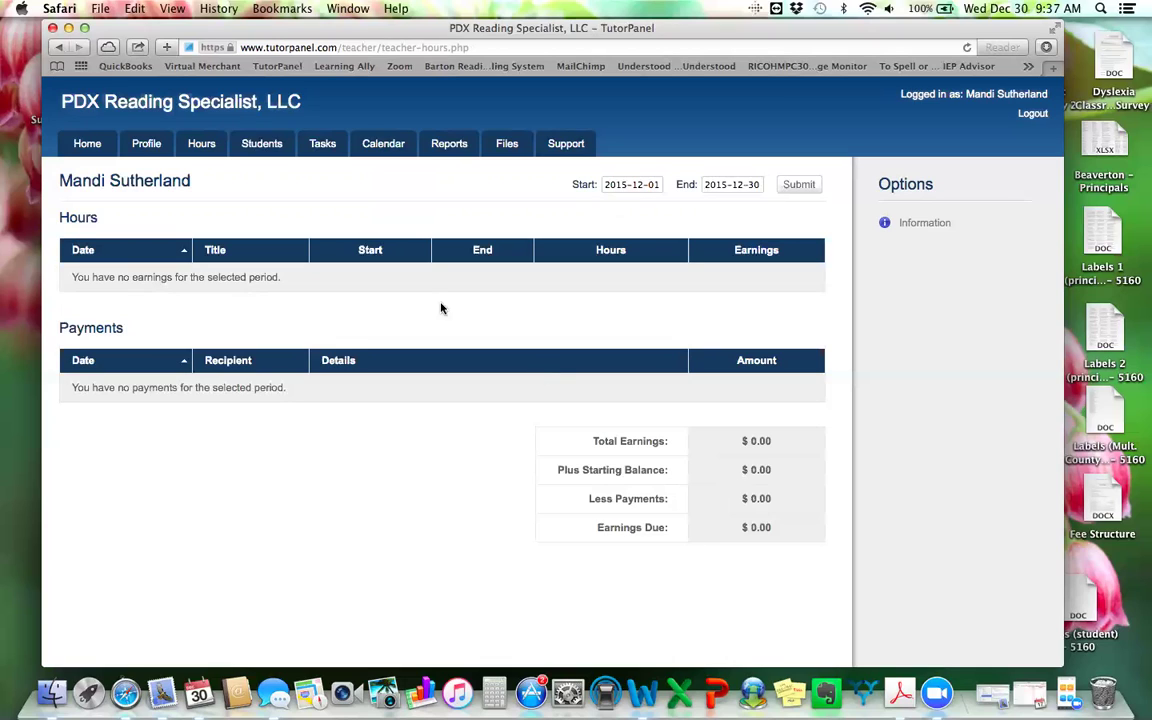
View the test student's information page, then return to the current Student List
{"action": "left_click", "coordinate": [272, 147]}
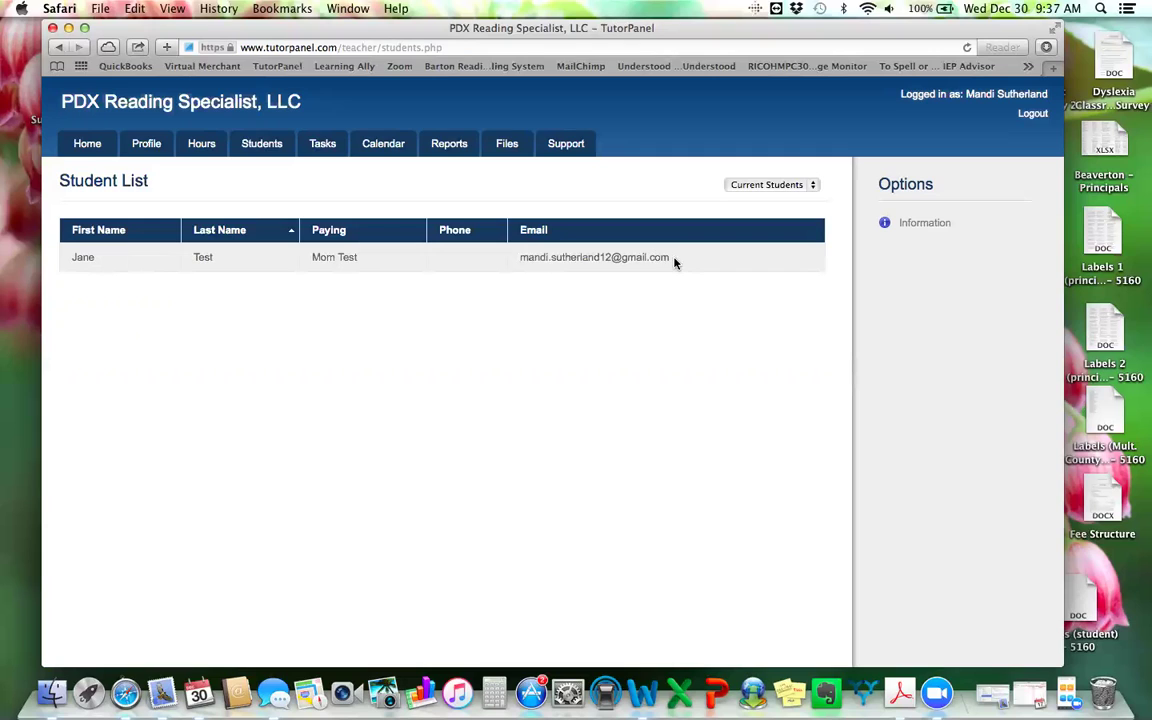
{"action": "left_click", "coordinate": [705, 266]}
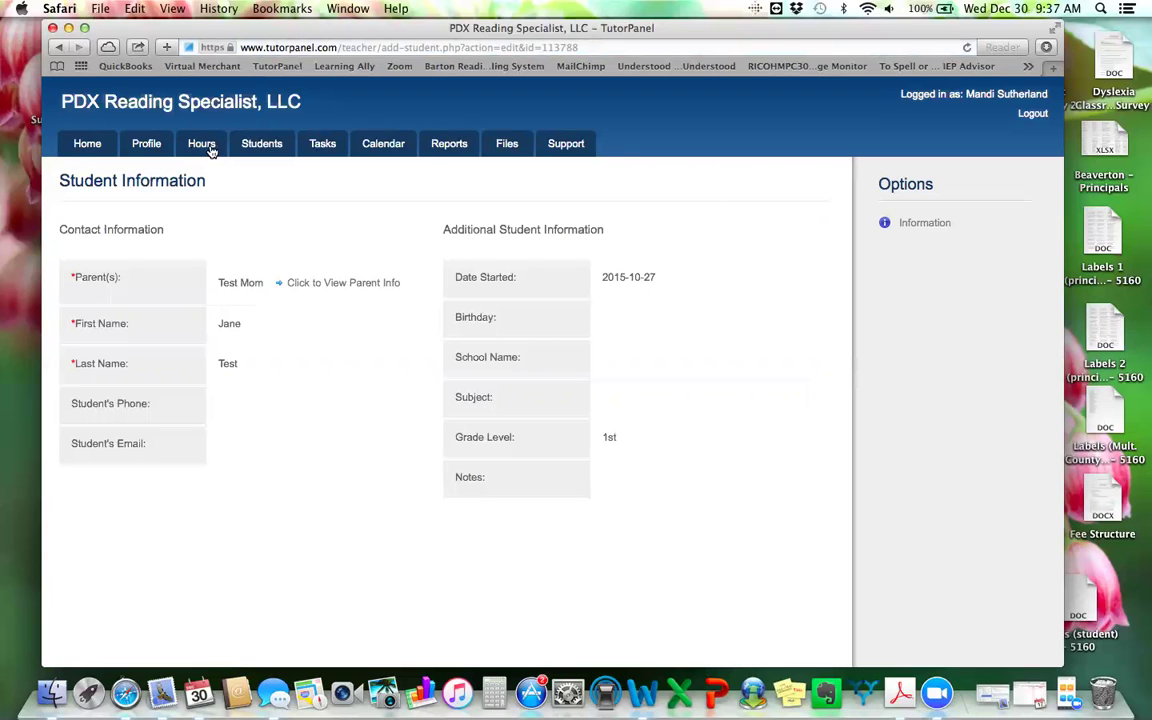
{"action": "left_click", "coordinate": [284, 147]}
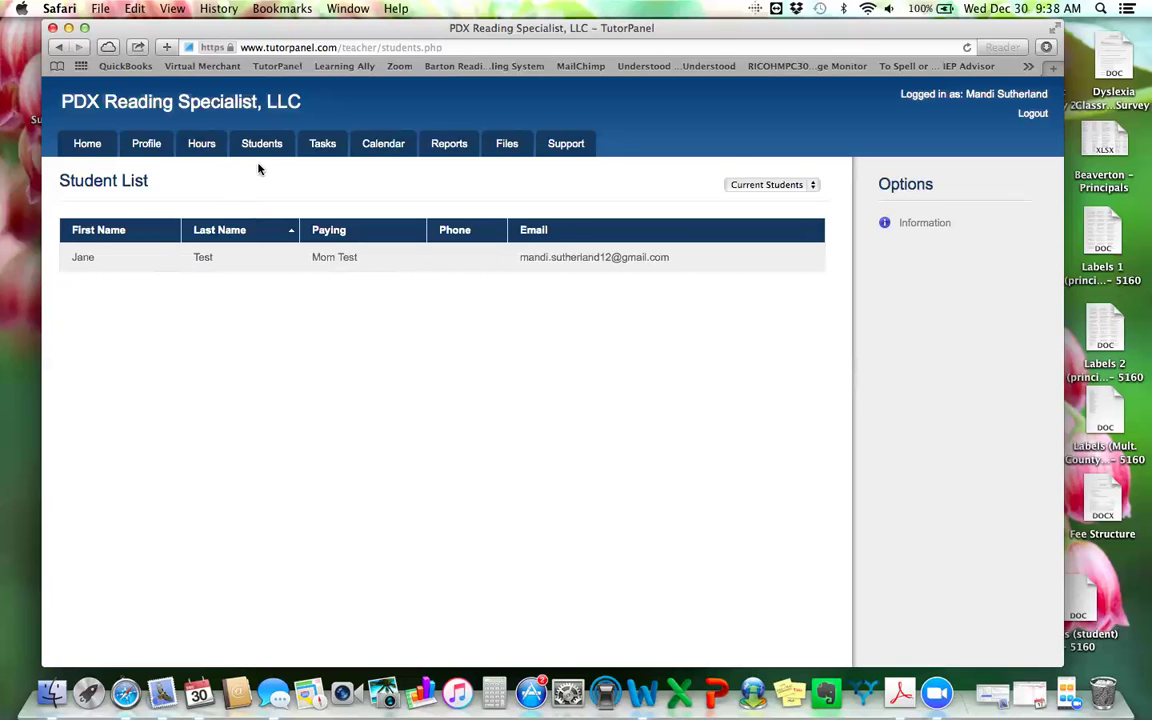
Open Reports > Daily Summary for Wednesday, December 30, 2015
{"action": "mouse_move", "coordinate": [322, 157]}
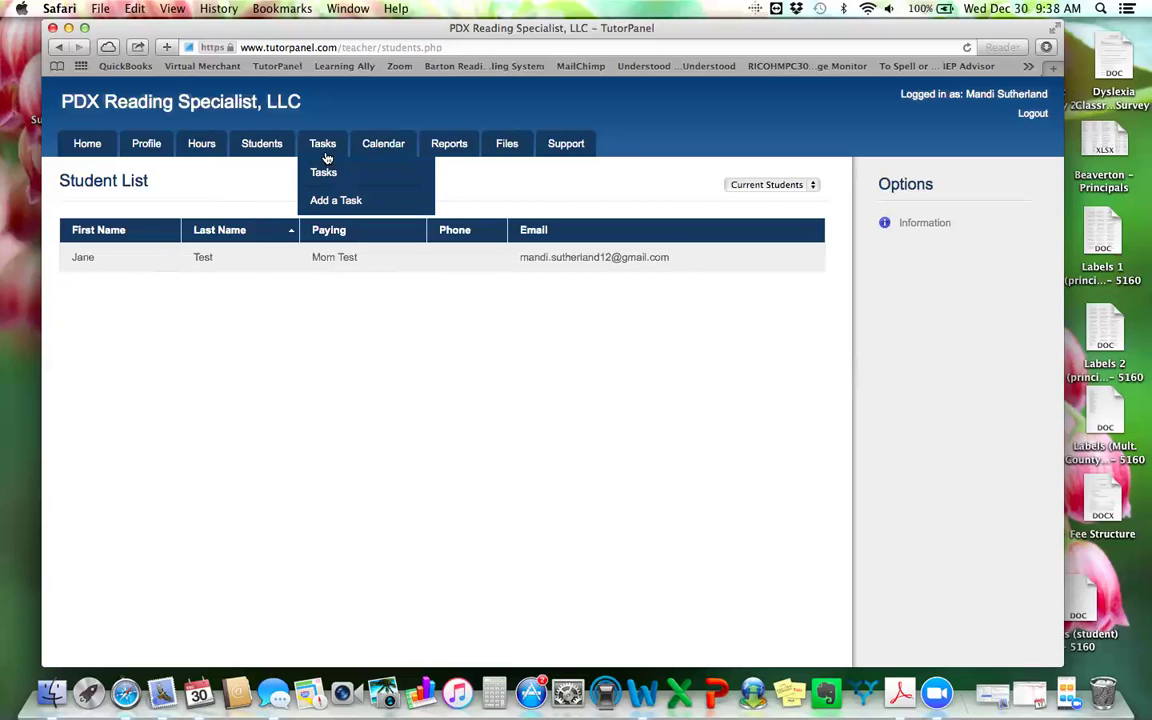
{"action": "mouse_move", "coordinate": [375, 155]}
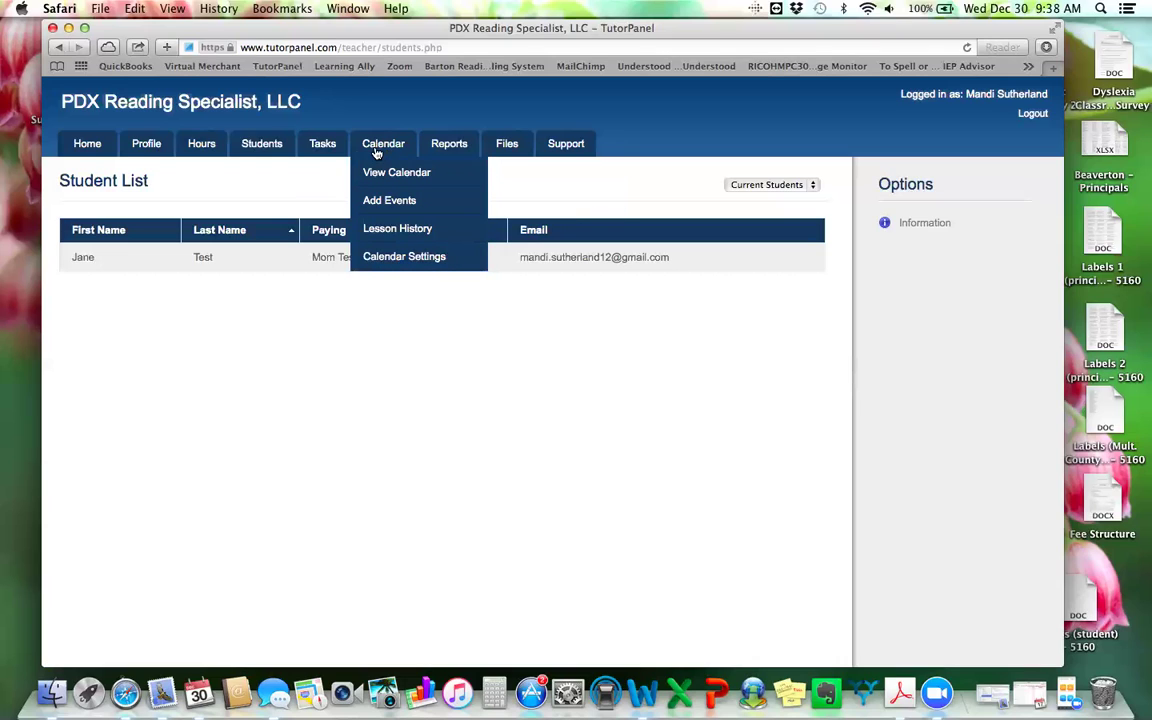
{"action": "mouse_move", "coordinate": [468, 156]}
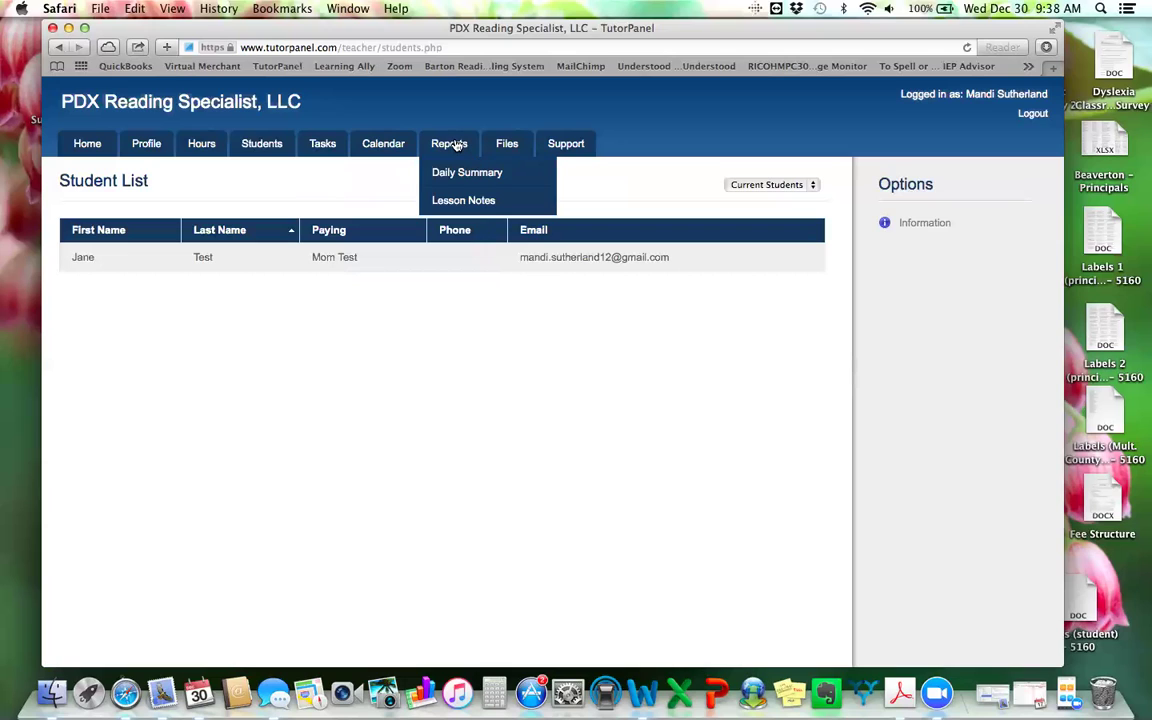
{"action": "left_click", "coordinate": [466, 172]}
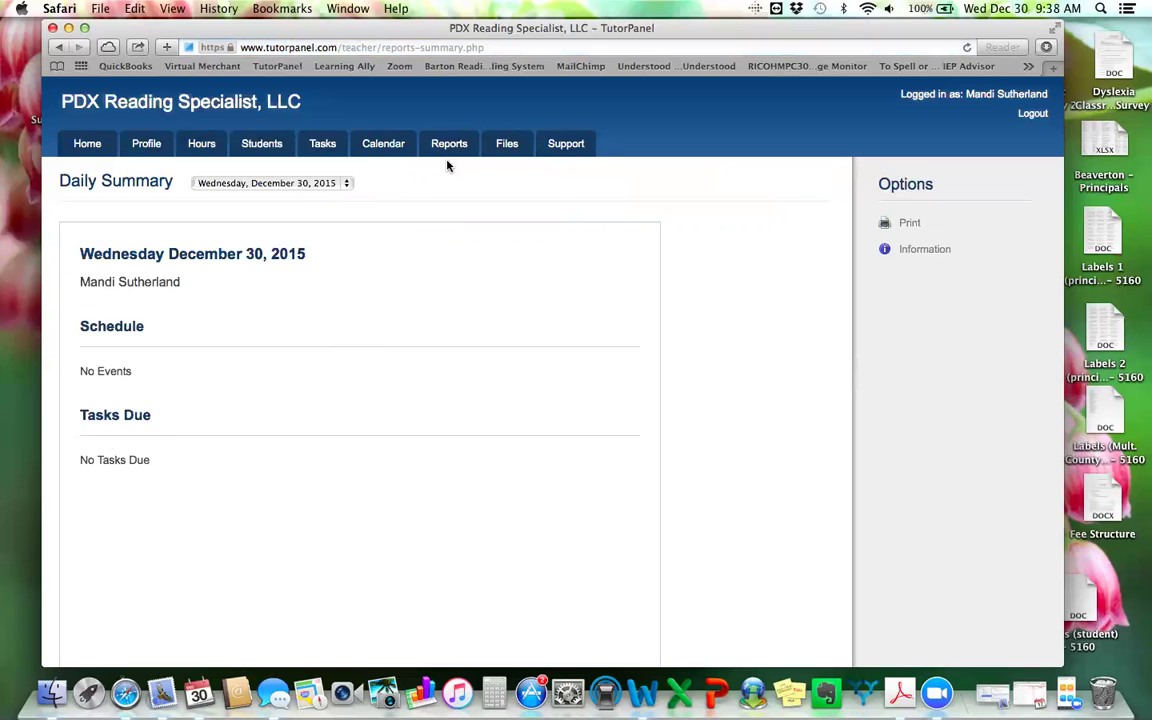
Show the File Area, which has no student or teacher files uploaded
{"action": "left_click", "coordinate": [503, 147]}
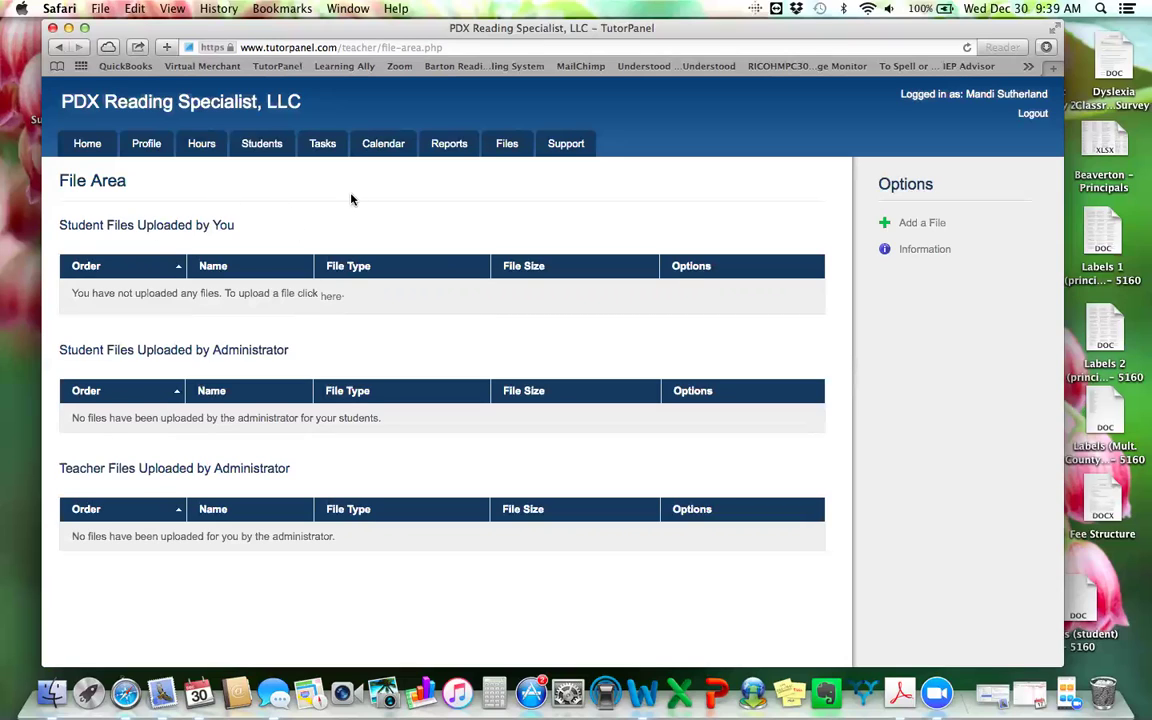
{"action": "mouse_move", "coordinate": [585, 150]}
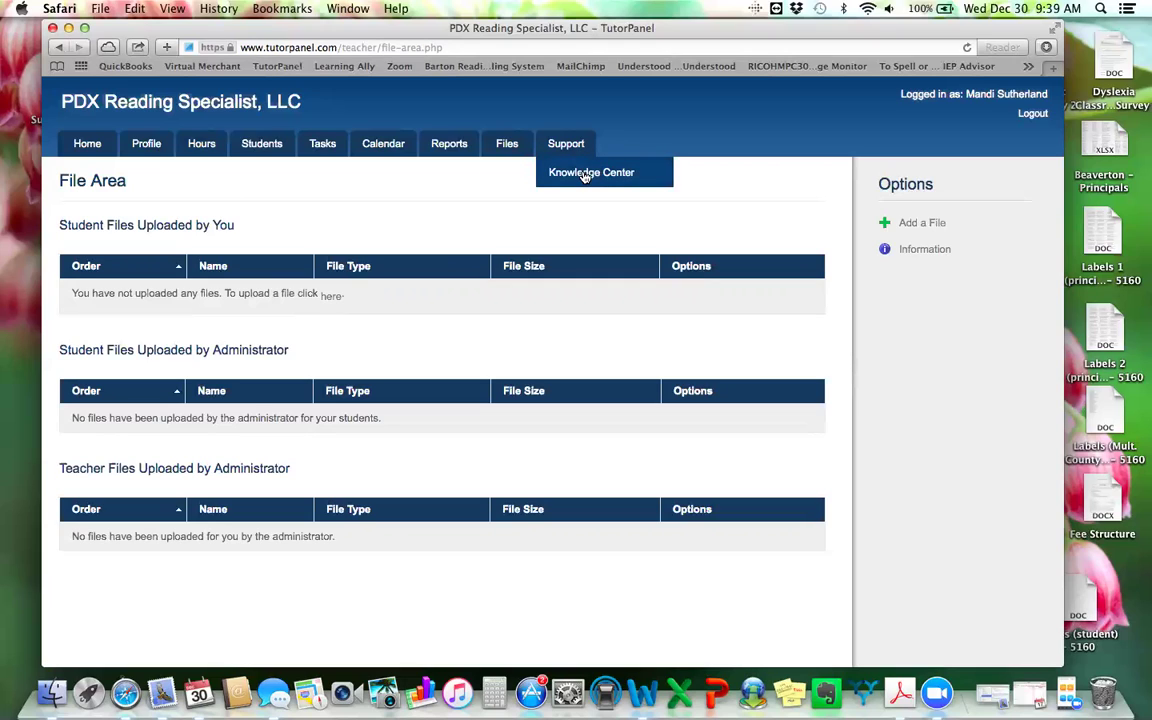
{"action": "left_click", "coordinate": [585, 174]}
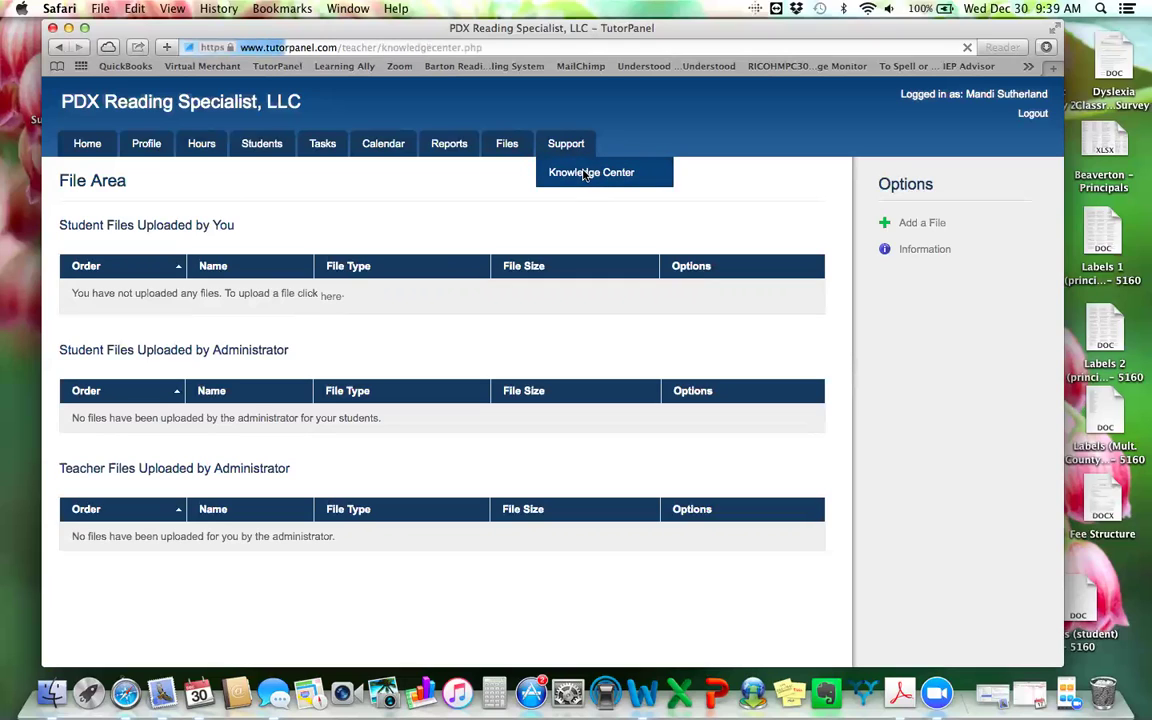
{"action": "left_click", "coordinate": [251, 238]}
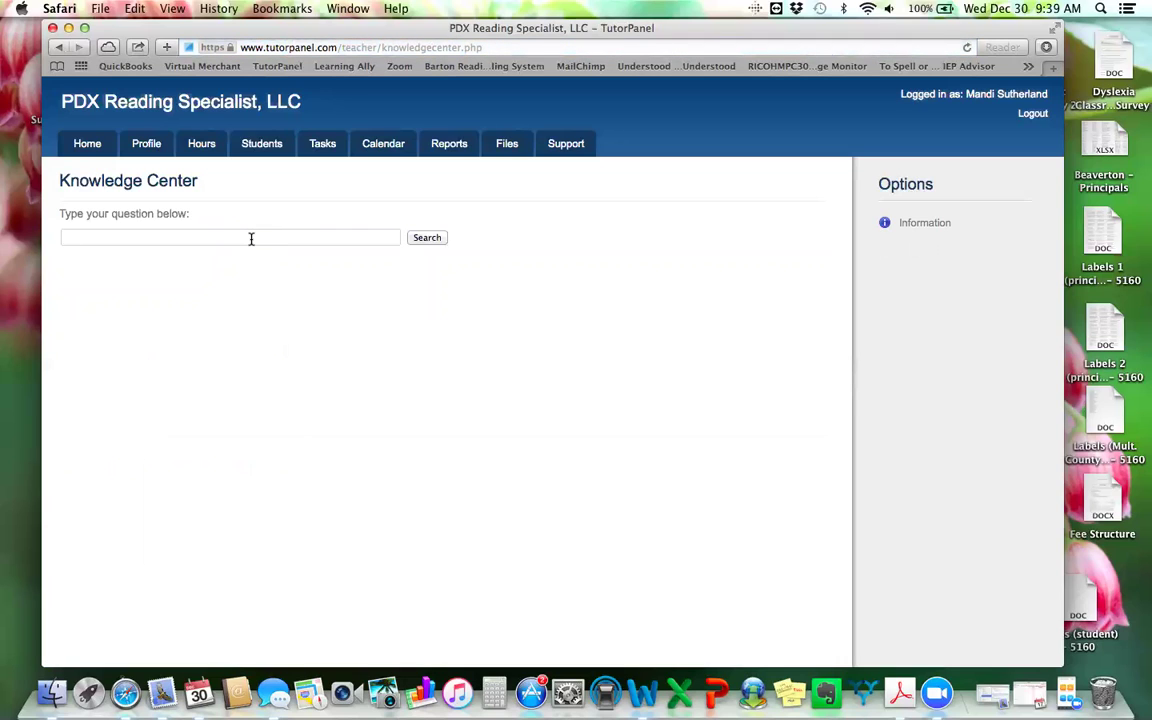
{"action": "type", "text": "schedule "}
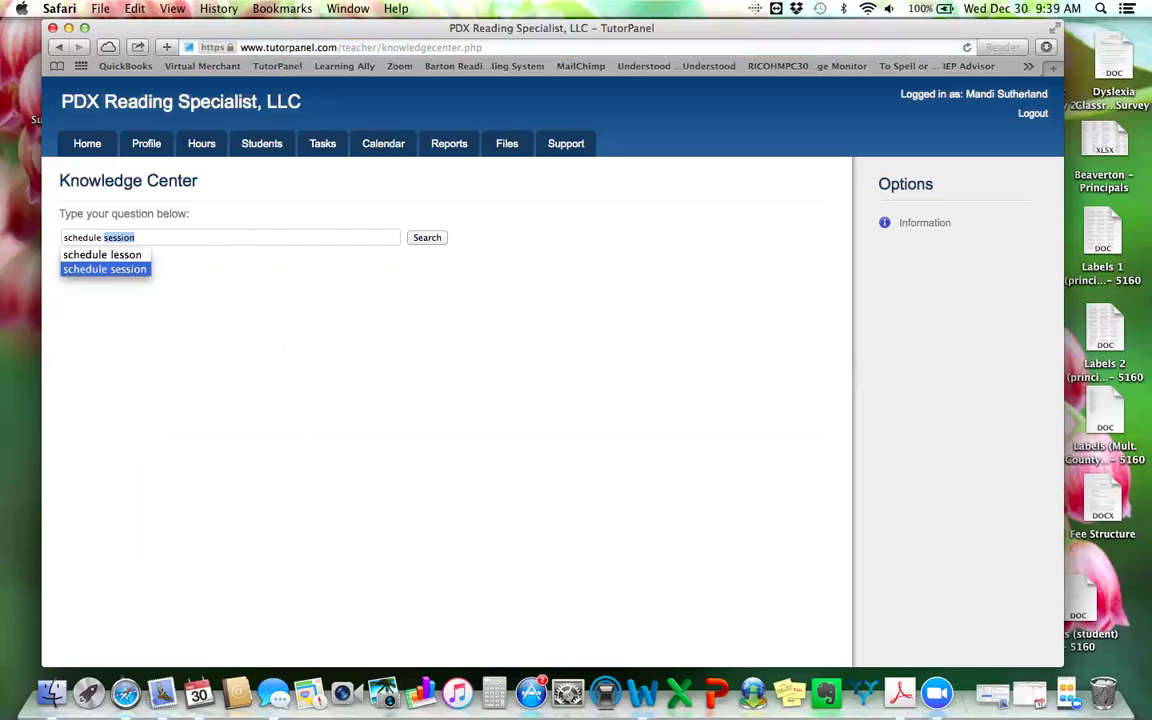
{"action": "type", "text": "lesson"}
{"action": "key", "text": "Return"}
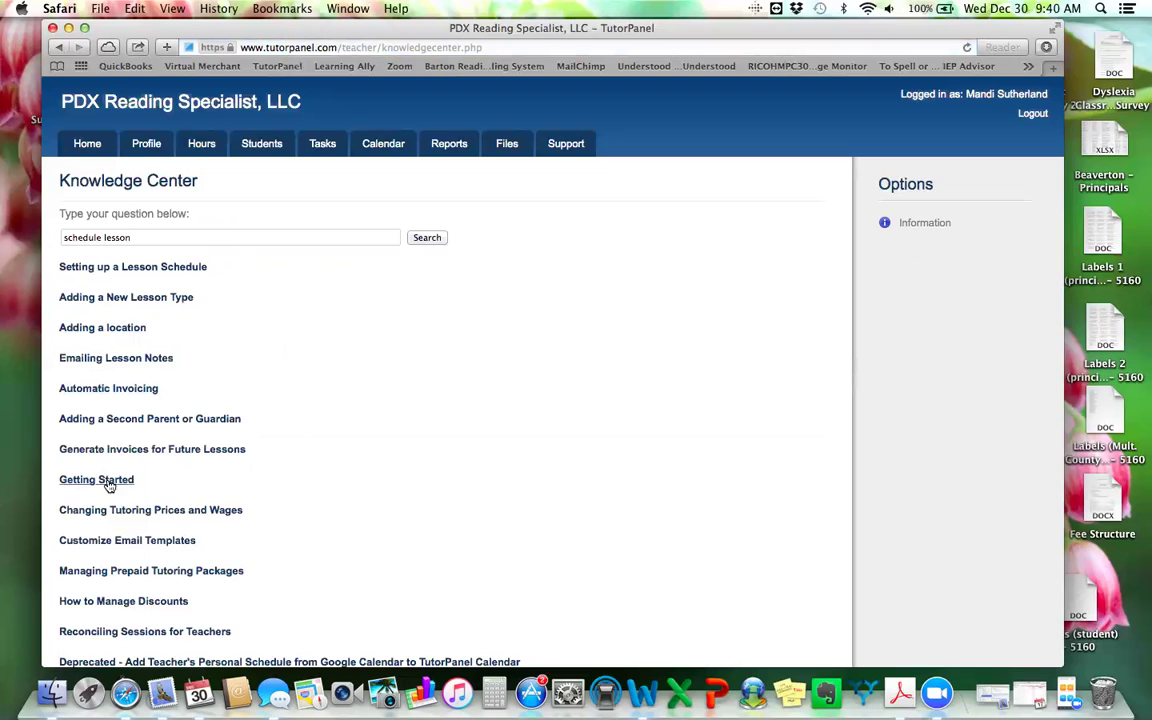
{"action": "scroll", "coordinate": [105, 470], "scroll_direction": "down", "scroll_amount": 5}
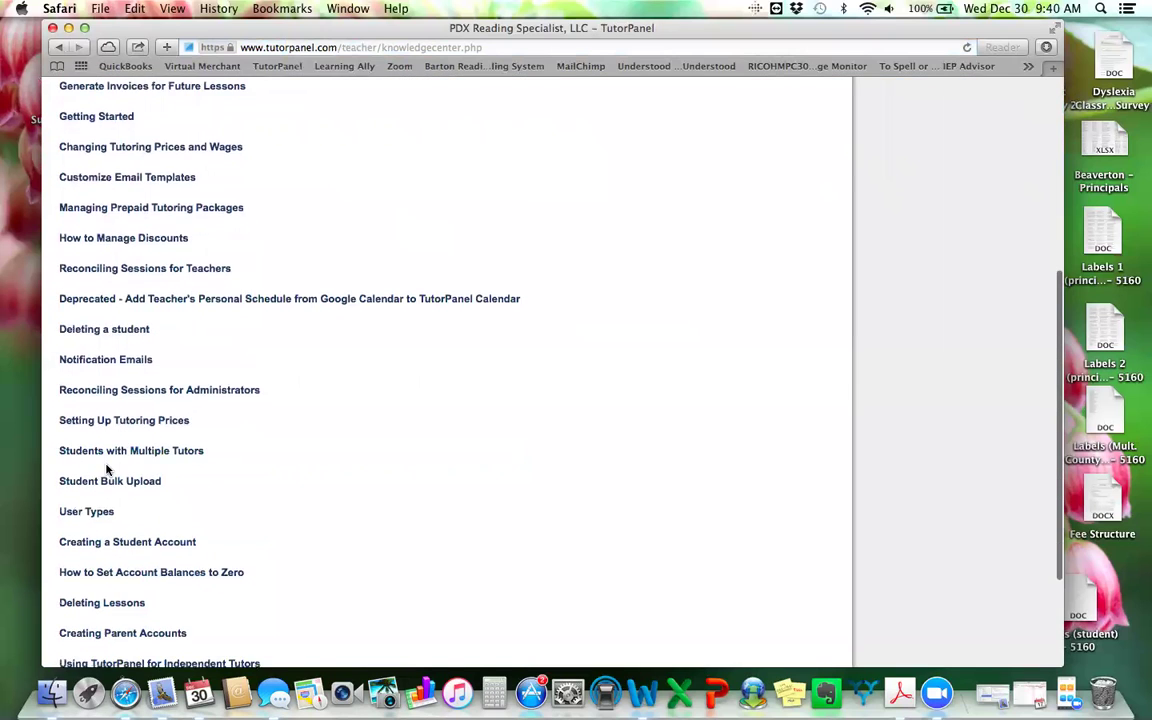
{"action": "scroll", "coordinate": [105, 468], "scroll_direction": "up", "scroll_amount": 5}
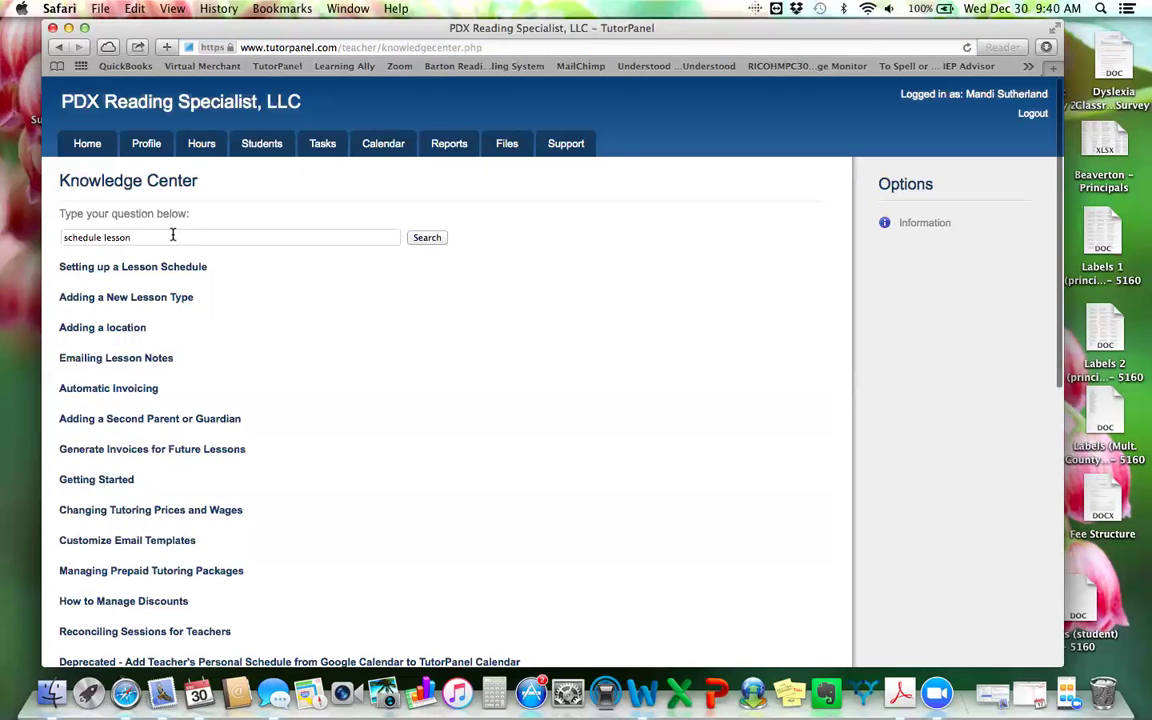
{"action": "left_click_drag", "start_coordinate": [172, 235], "coordinate": [60, 237]}
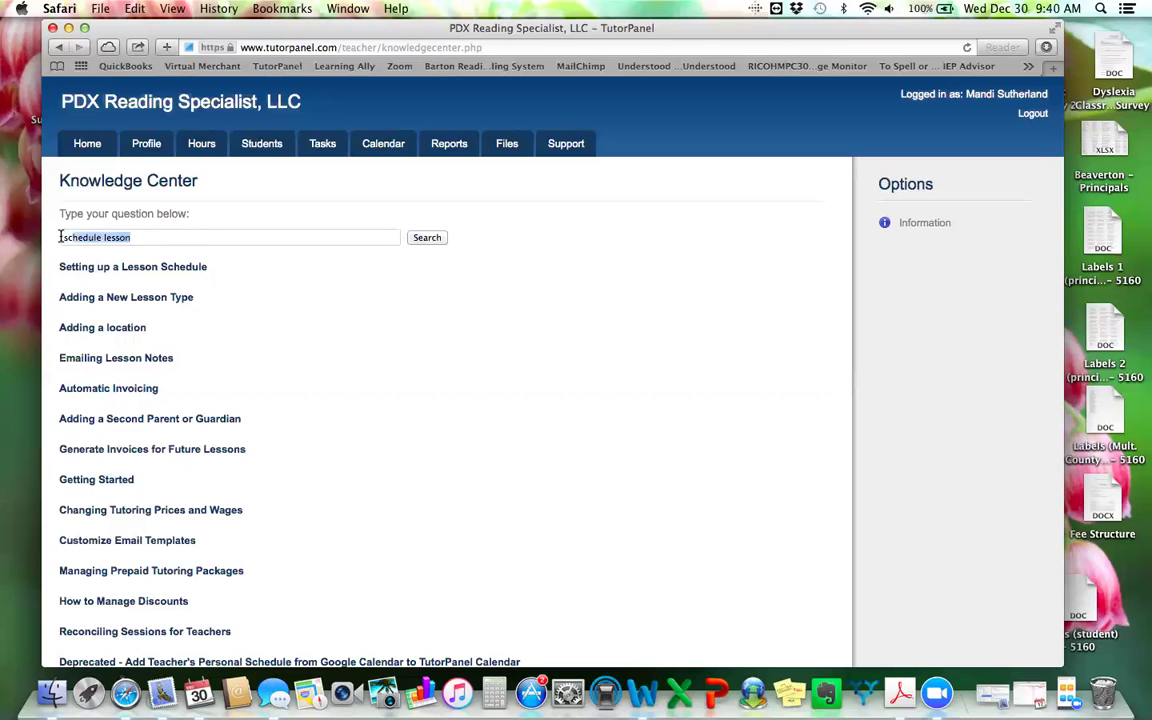
{"action": "key", "text": "BackSpace"}
Return to the Home dashboard showing no upcoming lessons and all lessons reconciled
{"action": "left_click", "coordinate": [88, 145]}
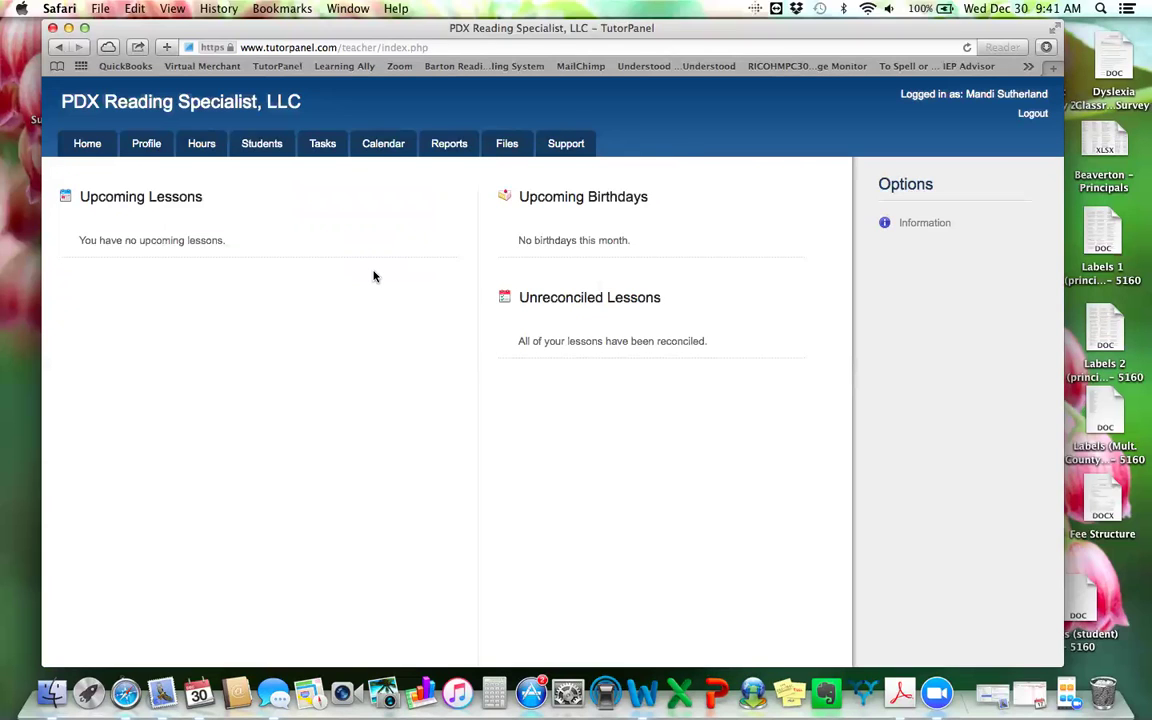
{"action": "mouse_move", "coordinate": [381, 149]}
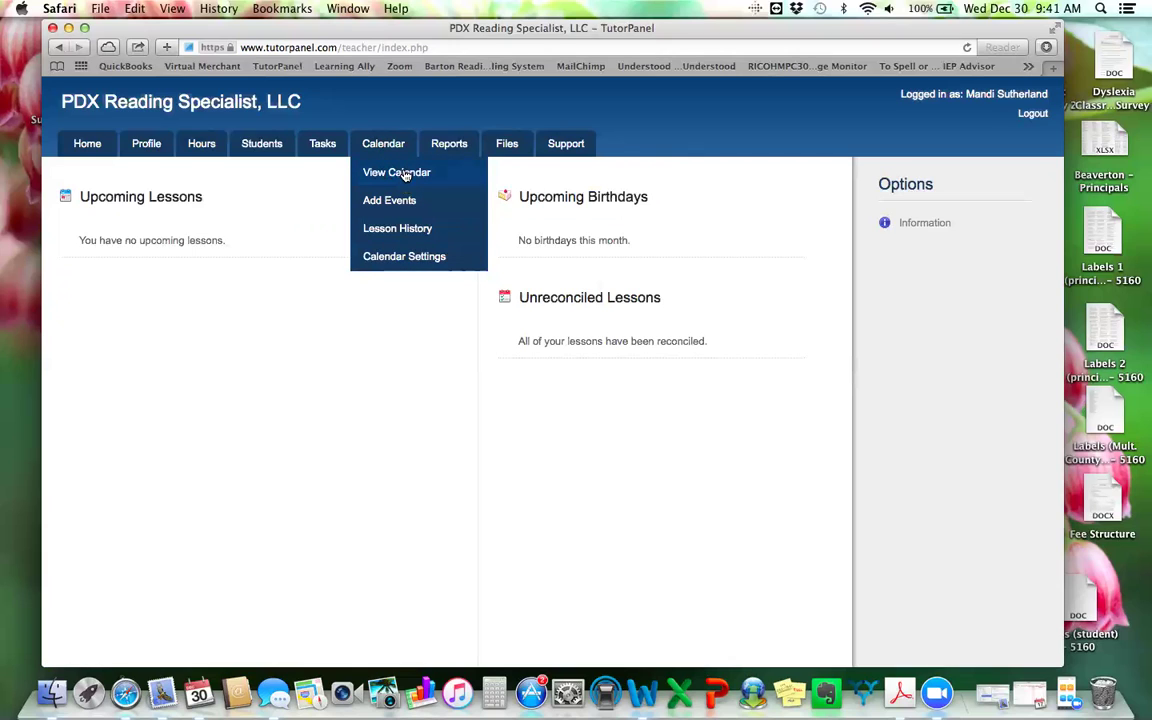
Cycle the calendar through month, day and week views, ending on Dec 27 – Jan 2
{"action": "left_click", "coordinate": [404, 175]}
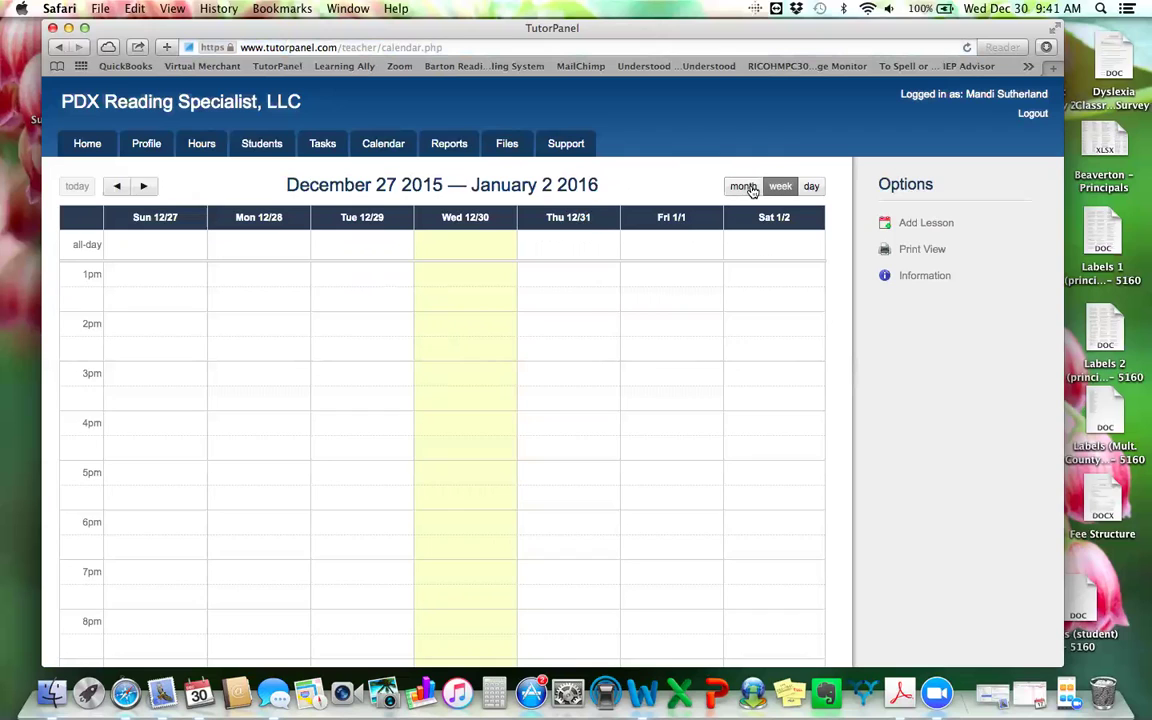
{"action": "scroll", "coordinate": [584, 311], "scroll_direction": "up", "scroll_amount": 2}
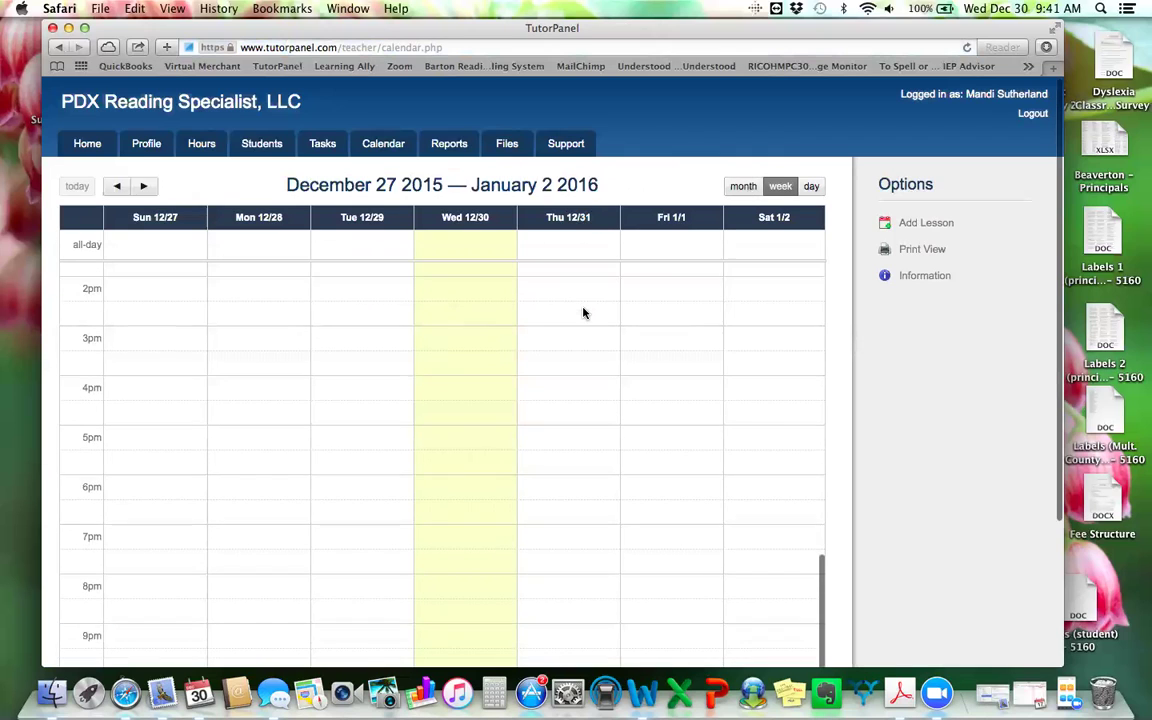
{"action": "left_click", "coordinate": [745, 187]}
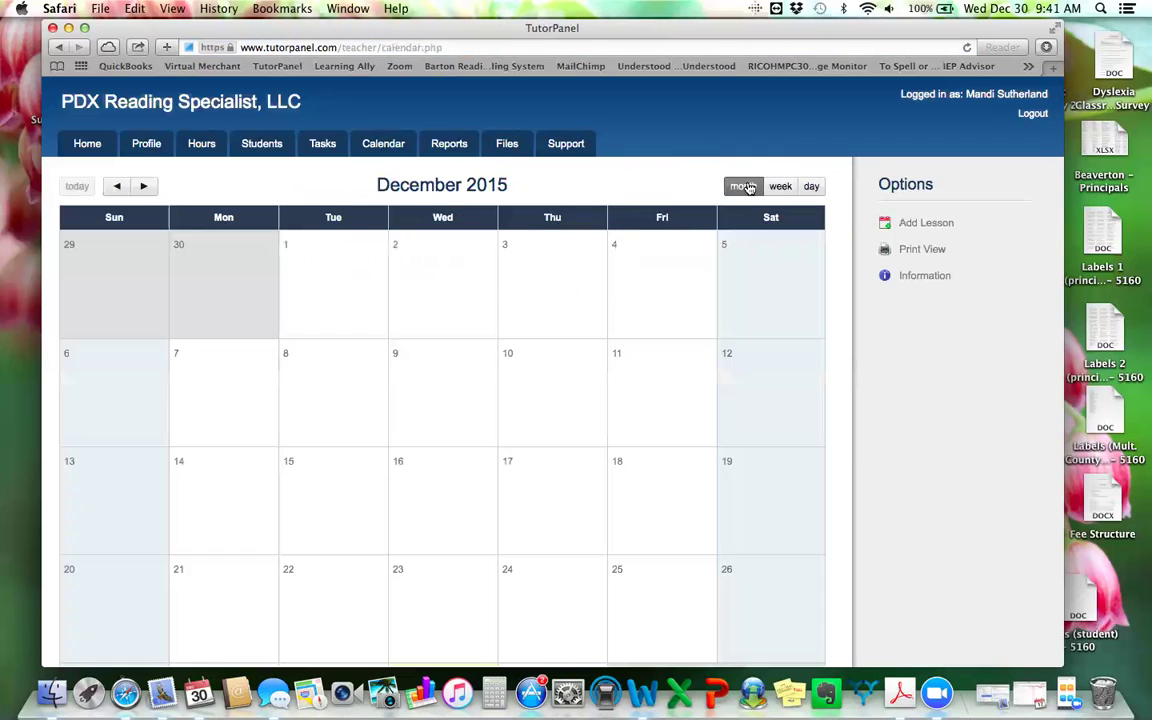
{"action": "left_click", "coordinate": [812, 187]}
{"action": "left_click", "coordinate": [781, 187]}
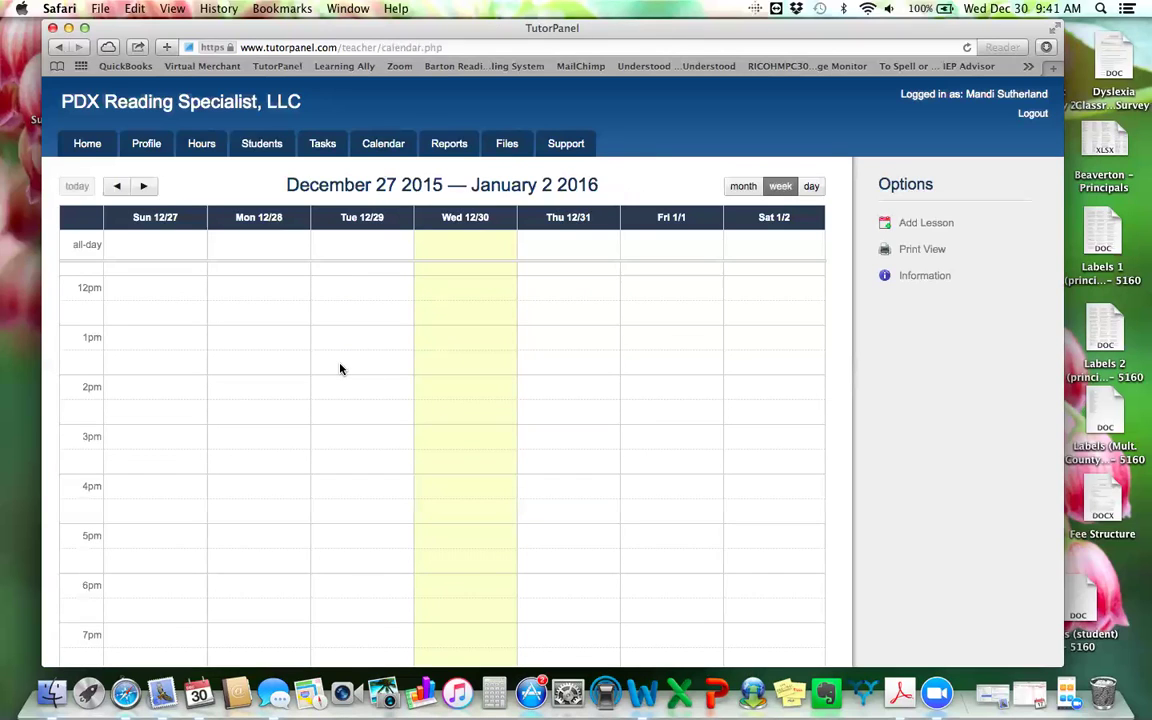
{"action": "left_click", "coordinate": [146, 189]}
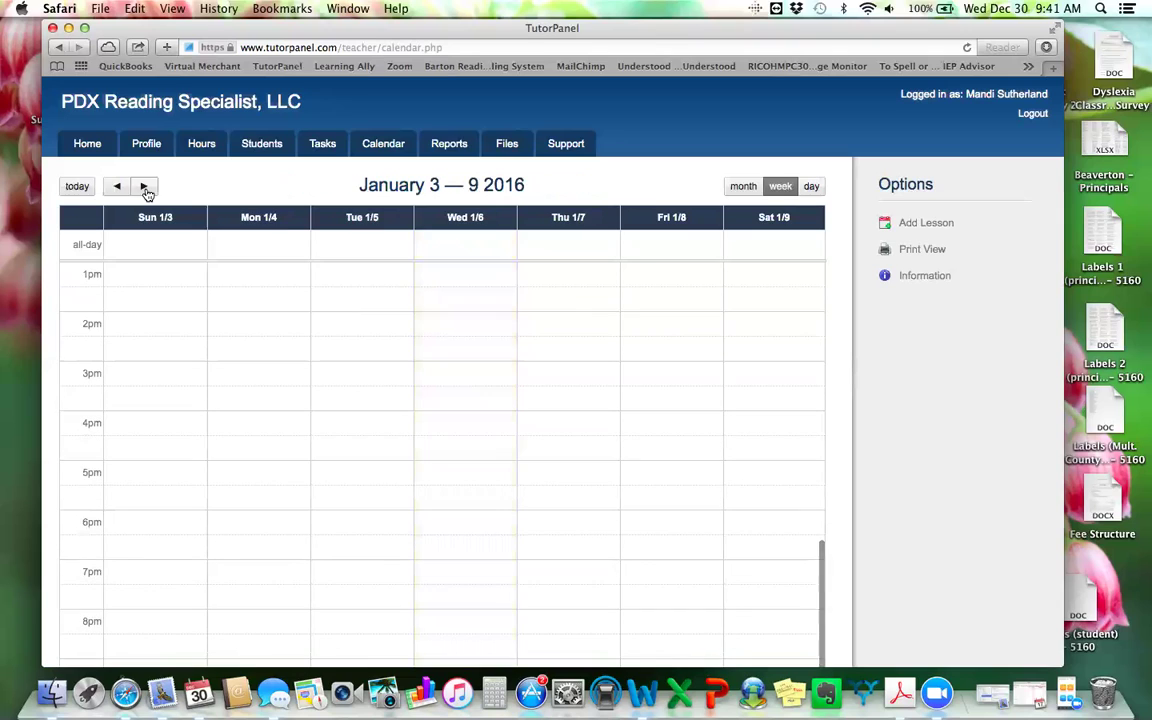
{"action": "left_click", "coordinate": [120, 187]}
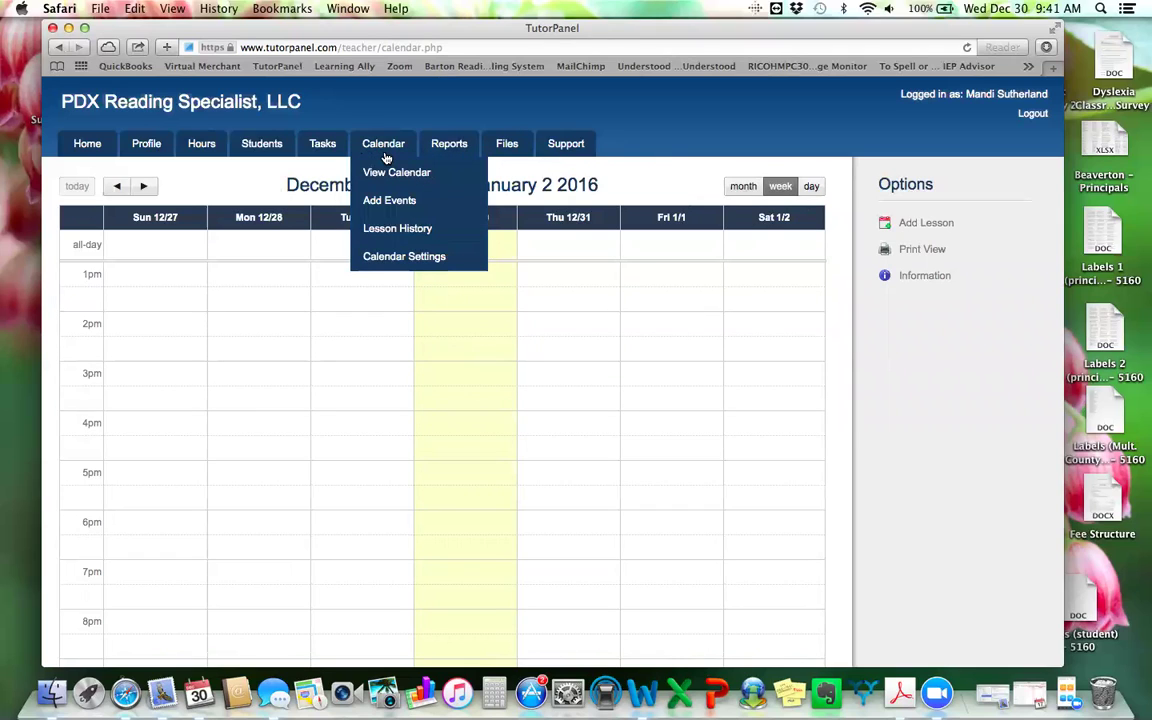
Glance at the Add Lesson to Calendar form, then view the empty Lesson History
{"action": "mouse_move", "coordinate": [387, 205]}
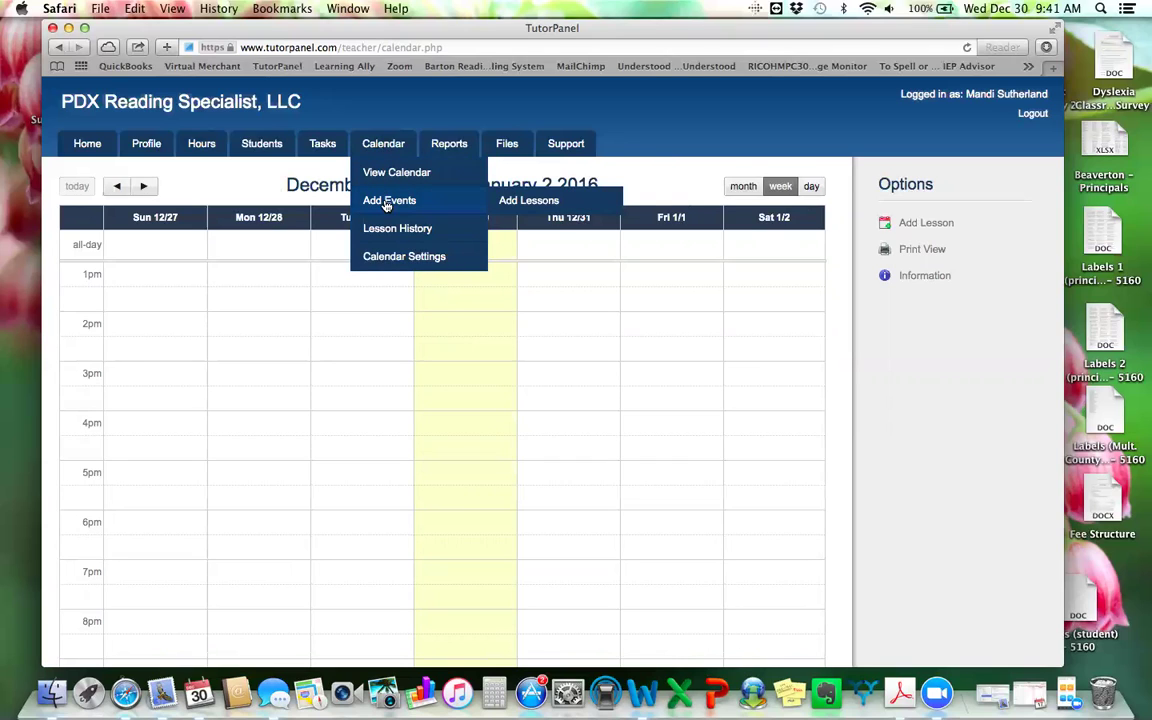
{"action": "left_click", "coordinate": [527, 202]}
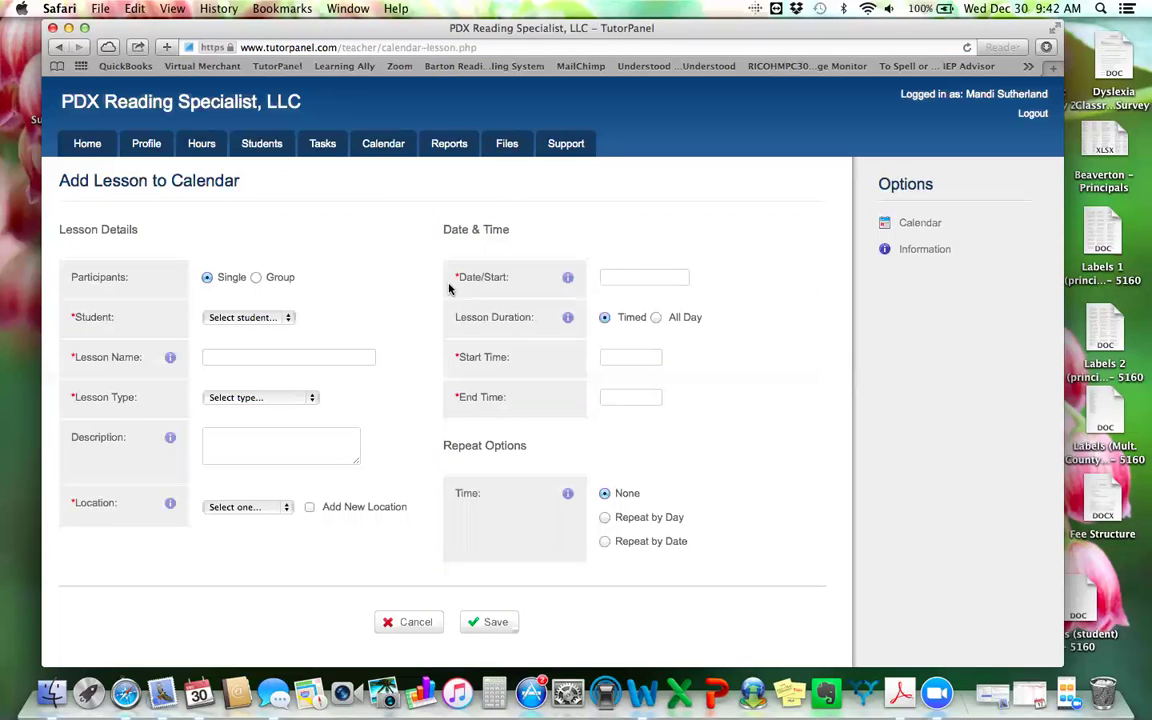
{"action": "left_click", "coordinate": [384, 232]}
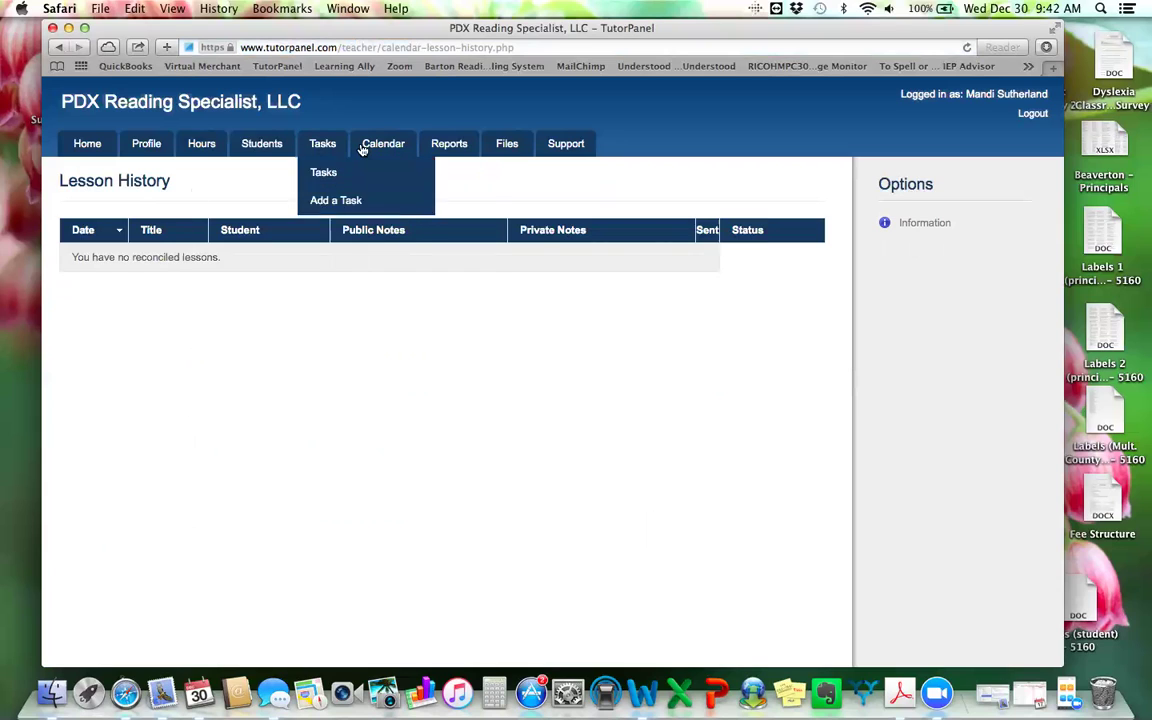
{"action": "mouse_move", "coordinate": [363, 149]}
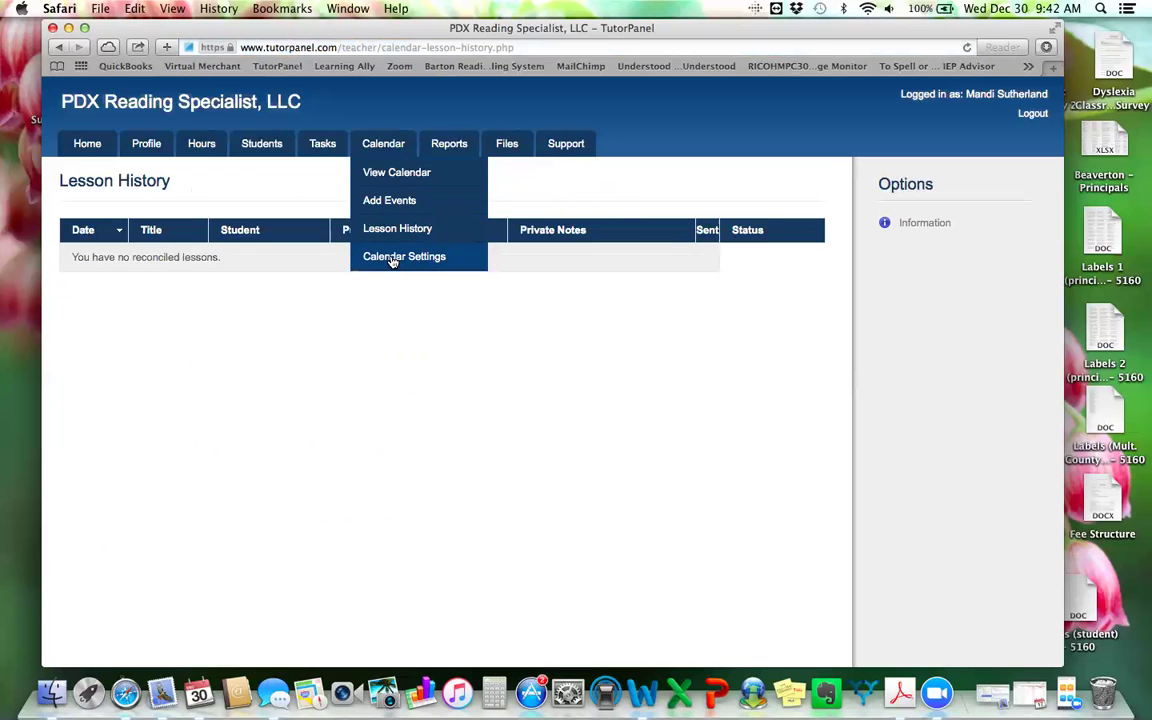
Go back from the lesson history to the Dec 27 2015 – Jan 2 2016 week calendar
{"action": "left_click", "coordinate": [388, 175]}
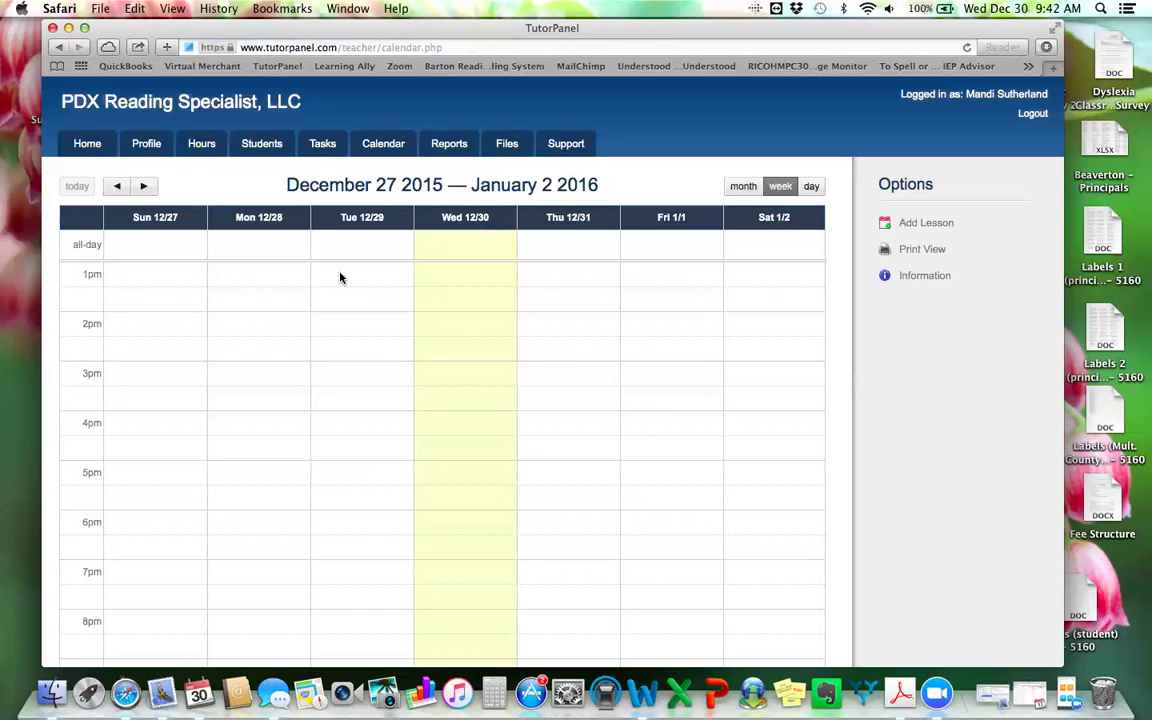
{"action": "scroll", "coordinate": [340, 278], "scroll_direction": "down", "scroll_amount": 5}
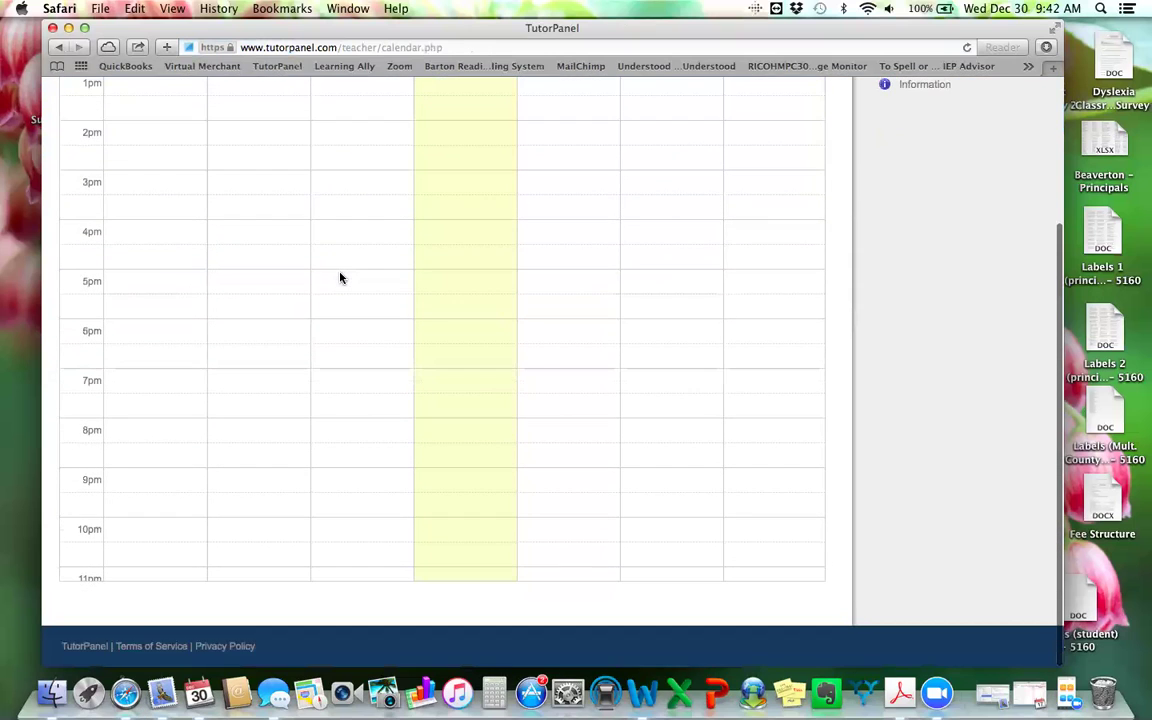
{"action": "scroll", "coordinate": [340, 278], "scroll_direction": "up", "scroll_amount": 5}
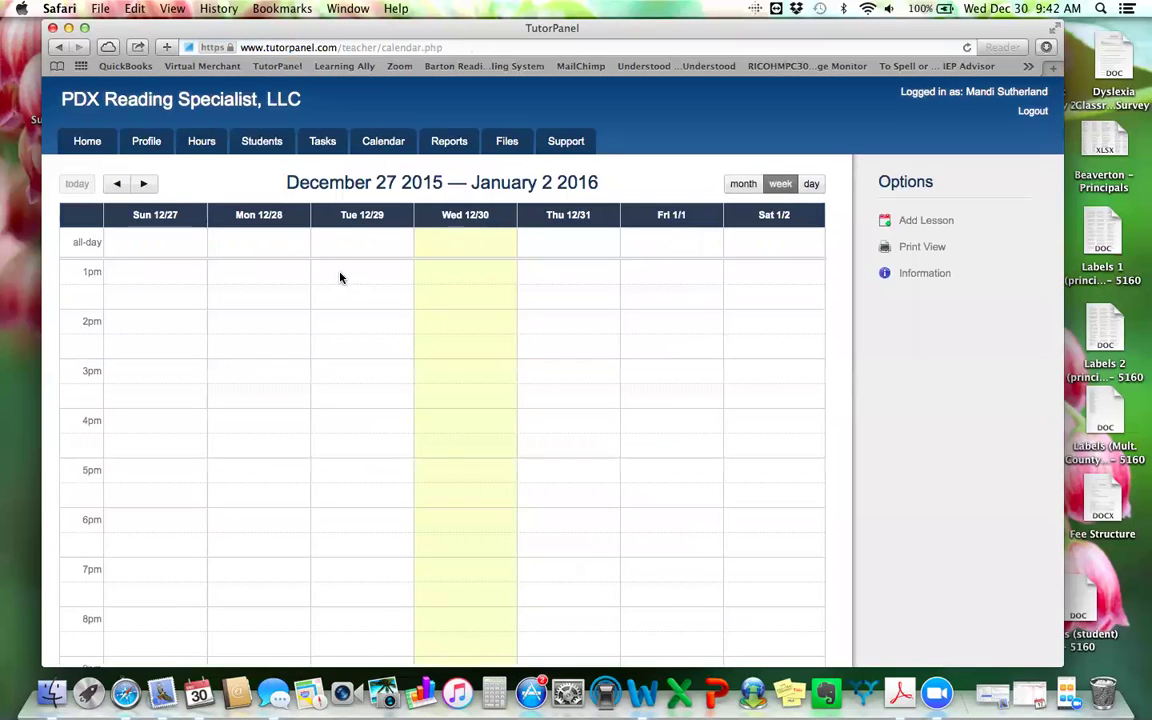
{"action": "scroll", "coordinate": [345, 302], "scroll_direction": "up", "scroll_amount": 3}
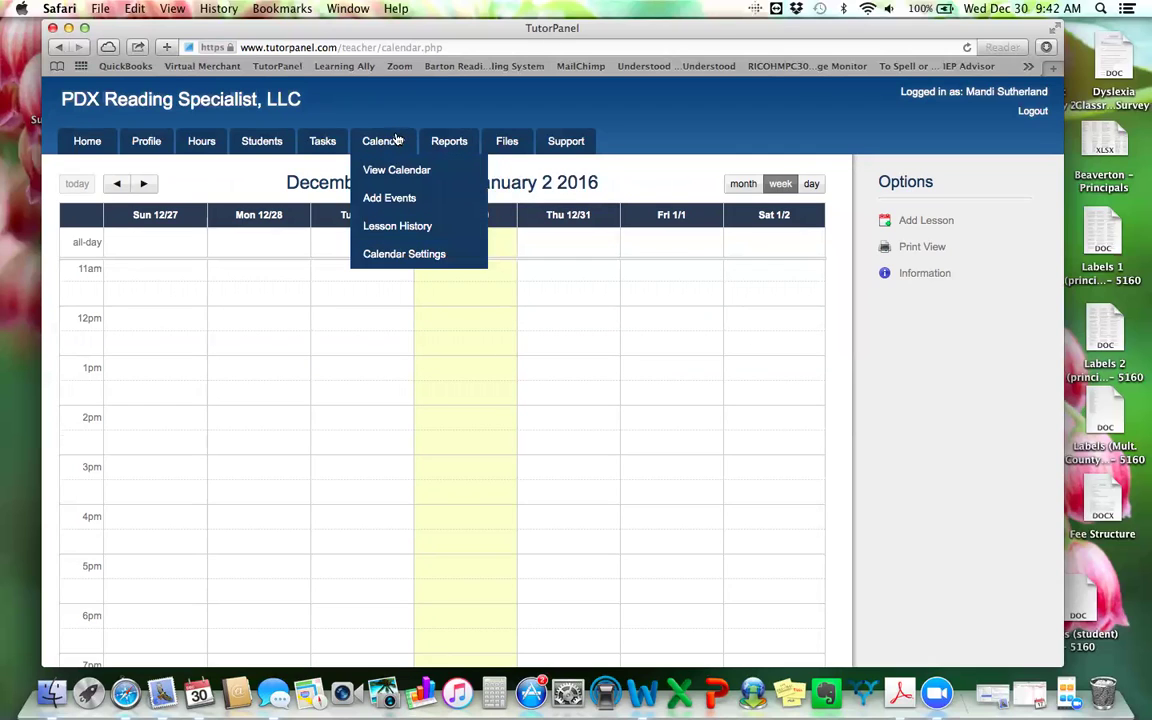
Open the Add Lesson form from the menu and from Options, returning to the calendar each time
{"action": "left_click", "coordinate": [530, 205]}
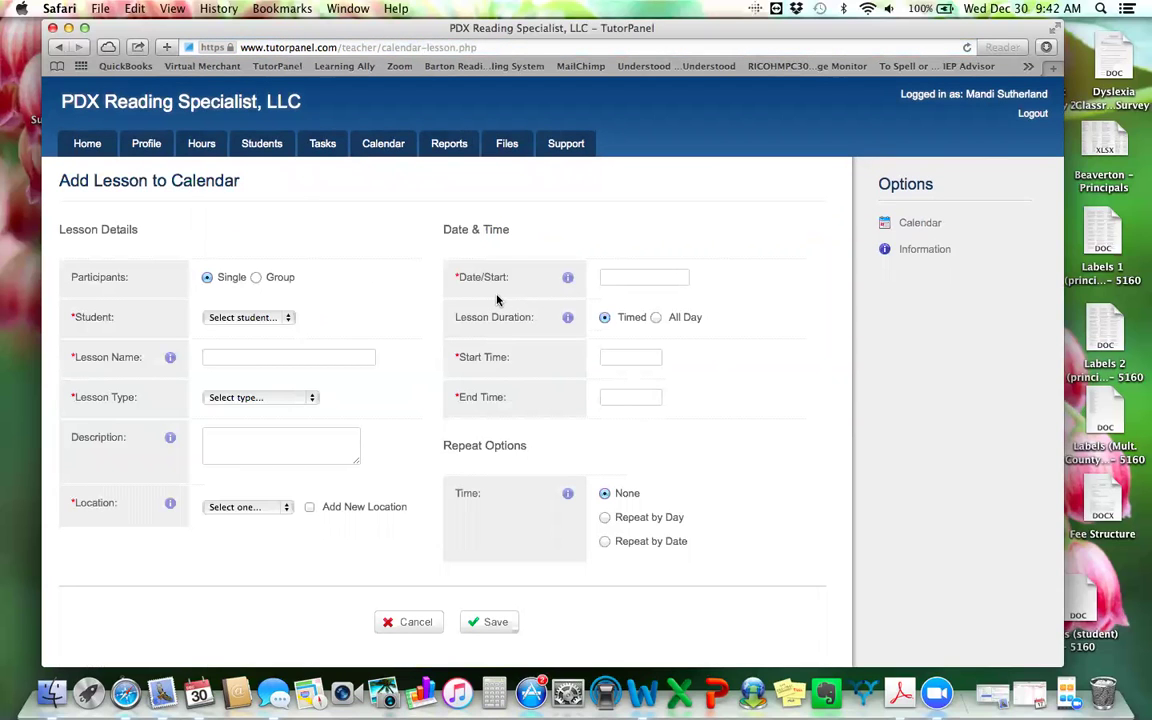
{"action": "left_click", "coordinate": [390, 146]}
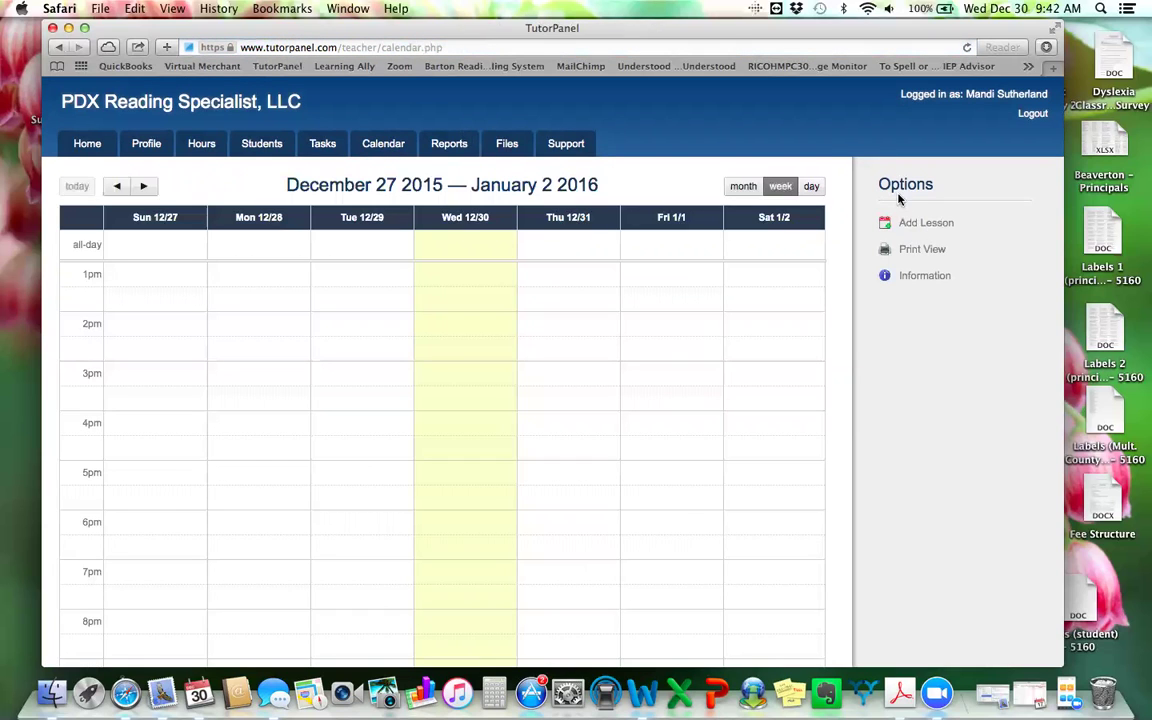
{"action": "left_click", "coordinate": [929, 224]}
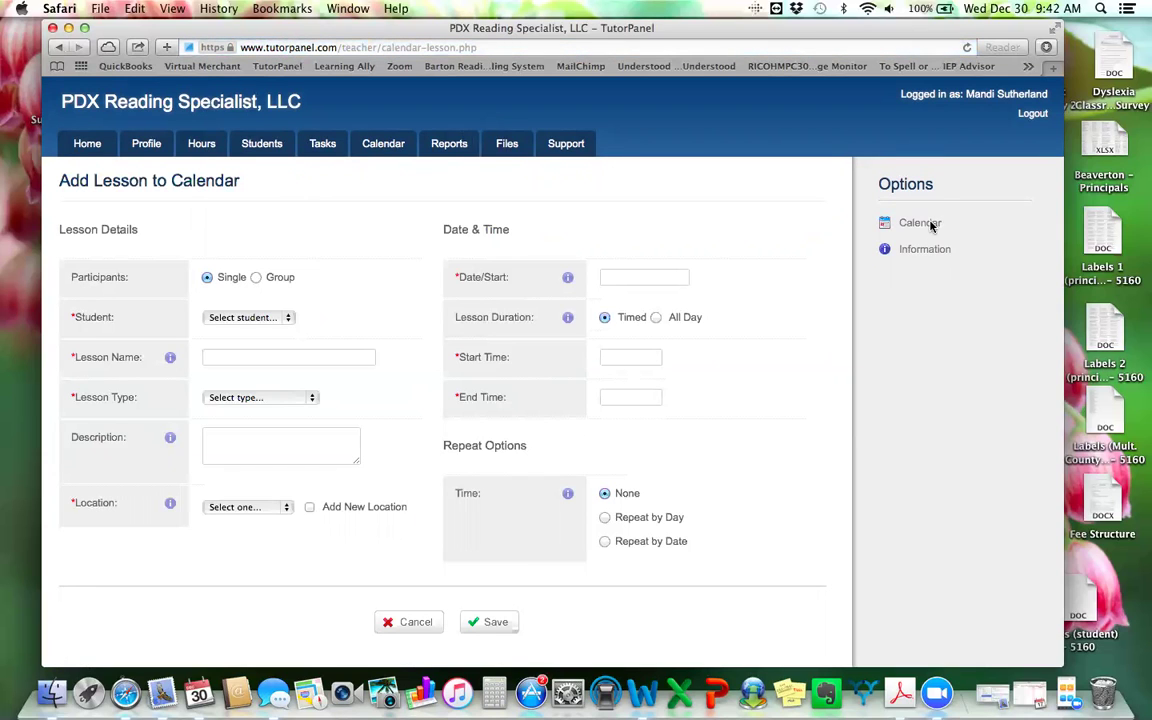
{"action": "left_click", "coordinate": [394, 145]}
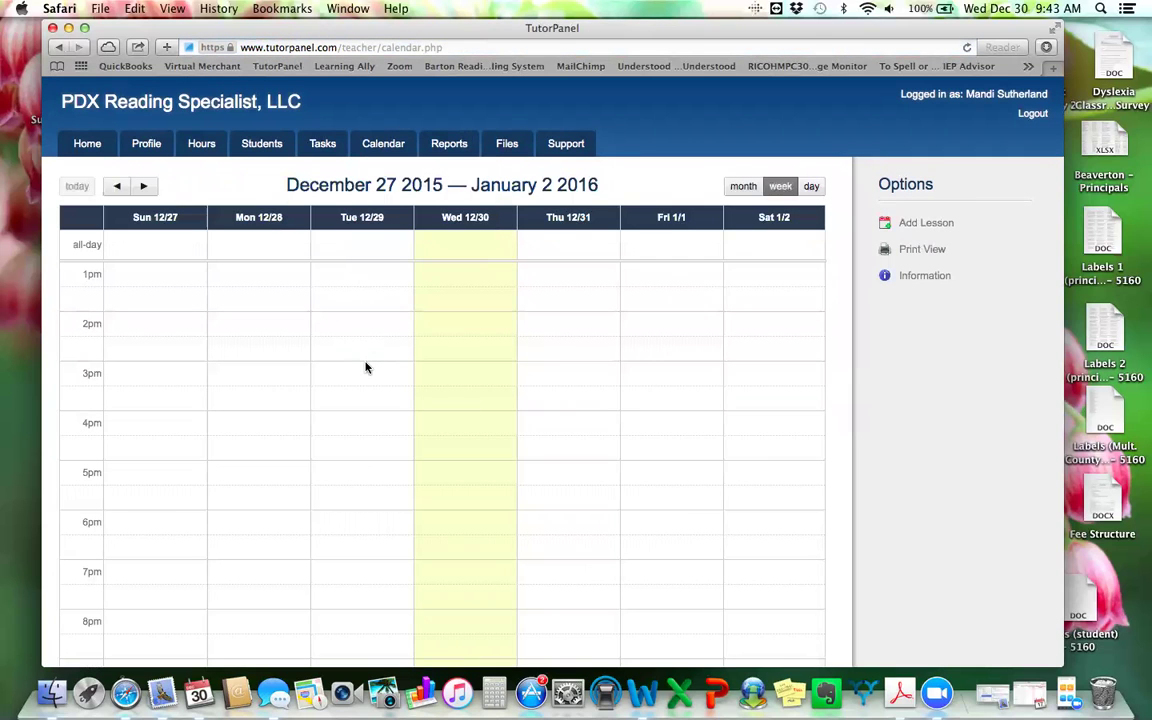
Try the Tue 12/29 3pm slot, then open a blank Add Lesson form from the Options panel
{"action": "left_click", "coordinate": [366, 368]}
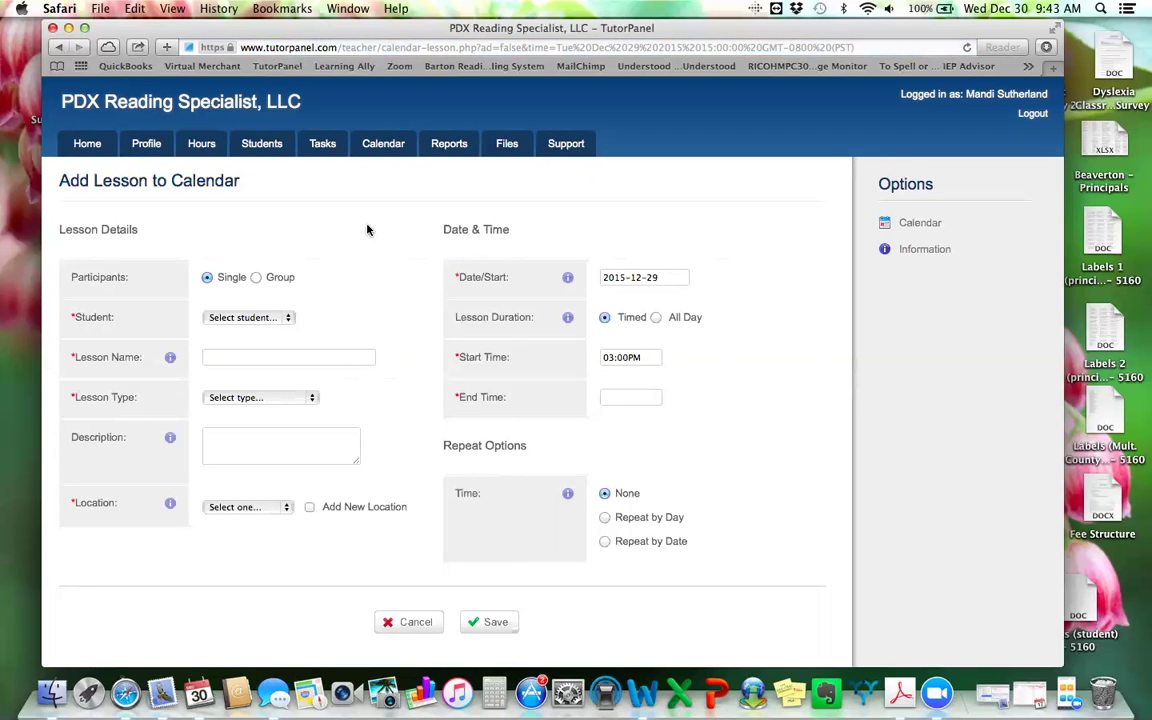
{"action": "mouse_move", "coordinate": [354, 142]}
{"action": "left_click", "coordinate": [392, 148]}
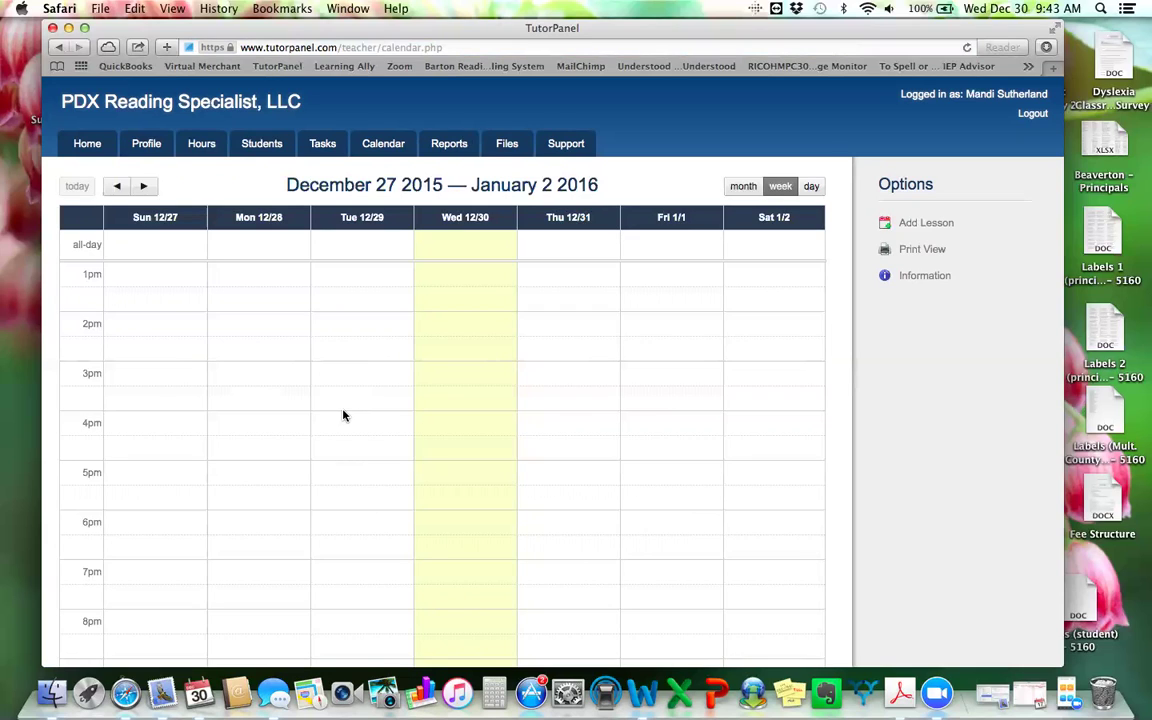
{"action": "left_click", "coordinate": [940, 227]}
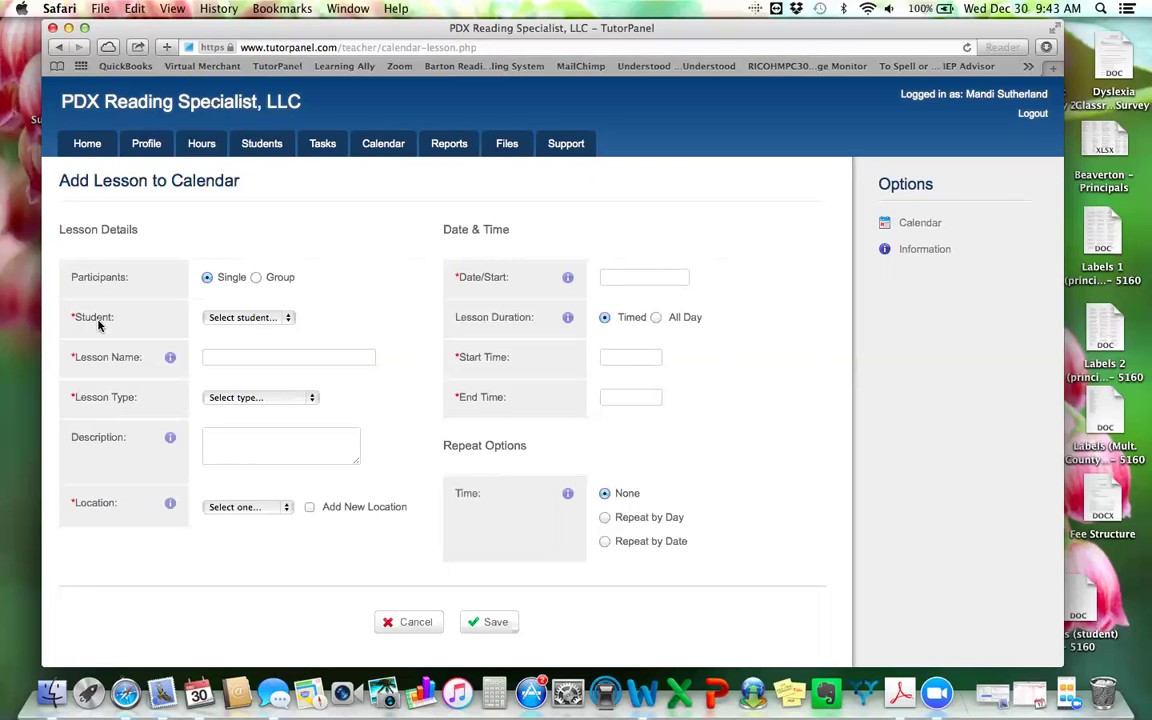
Assign the test student to the lesson and set the lesson type to Standard Tutoring
{"action": "left_click", "coordinate": [287, 320]}
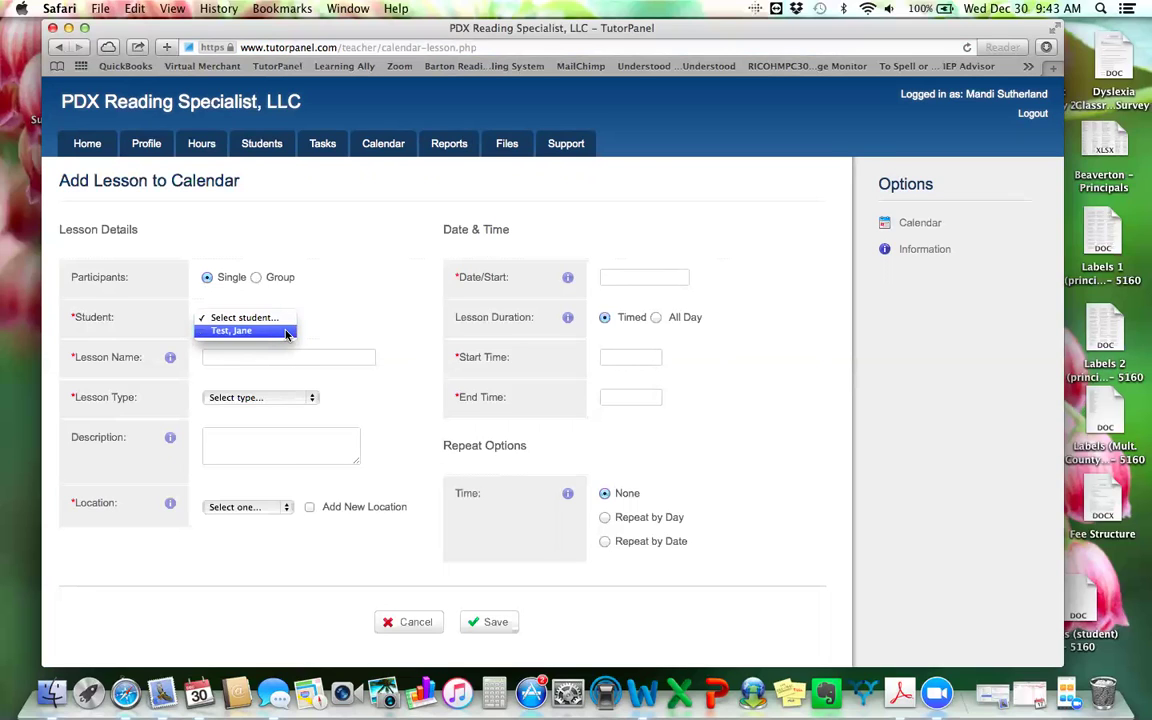
{"action": "left_click", "coordinate": [286, 332]}
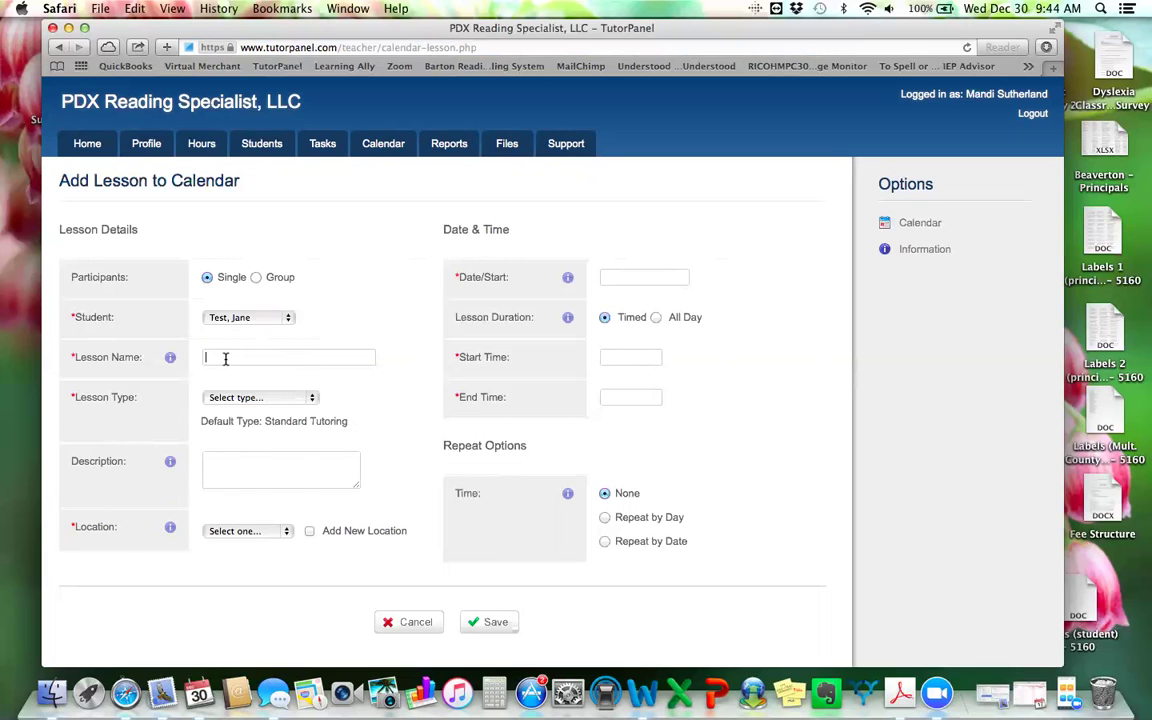
{"action": "type", "text": "Jane Test"}
{"action": "left_click", "coordinate": [314, 399]}
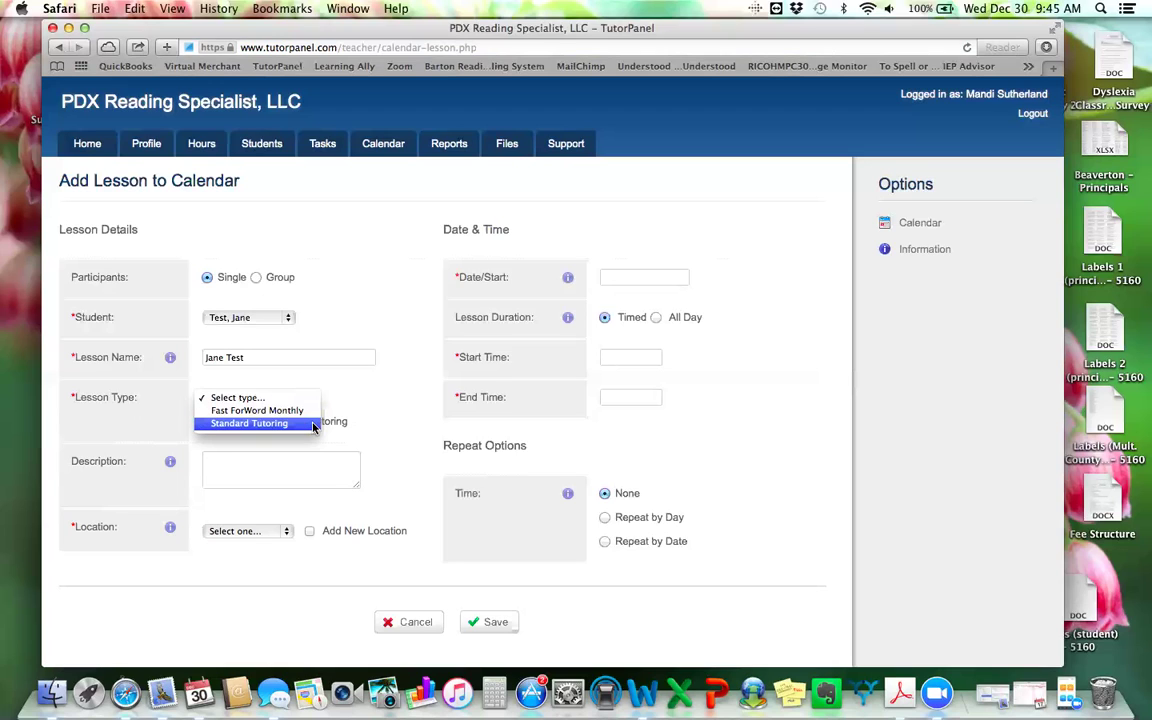
{"action": "left_click", "coordinate": [313, 425]}
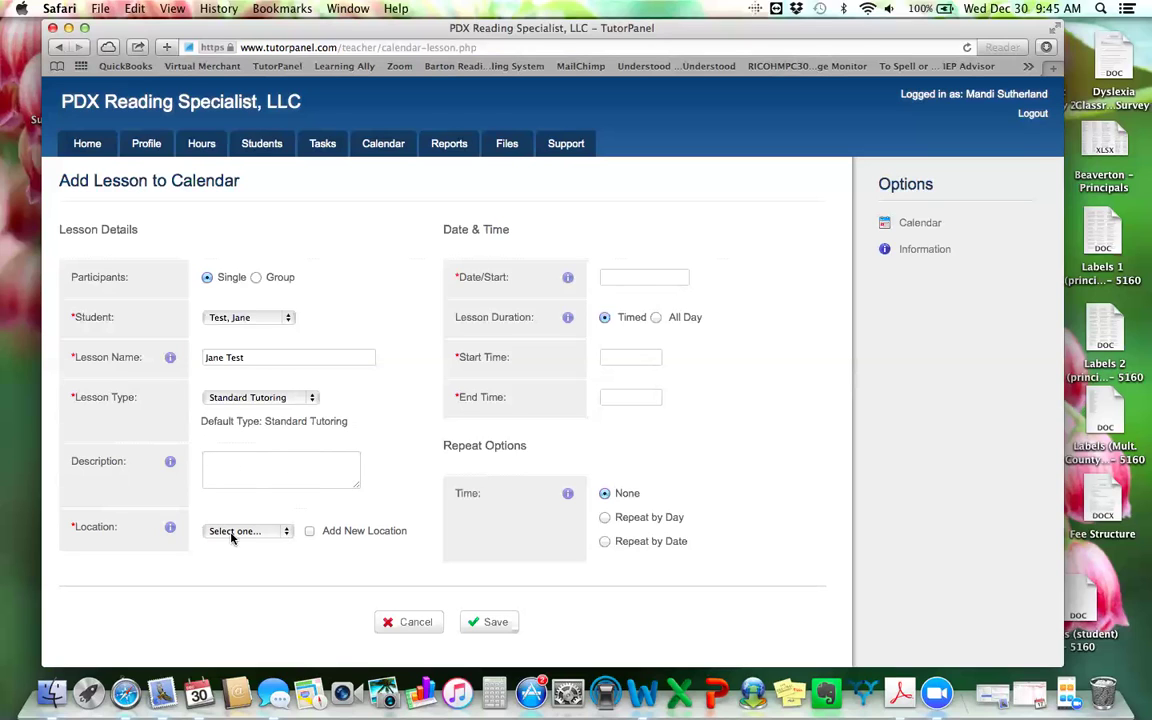
Leave Location at 'Select one...' and tick Add New Location instead
{"action": "left_click", "coordinate": [288, 537]}
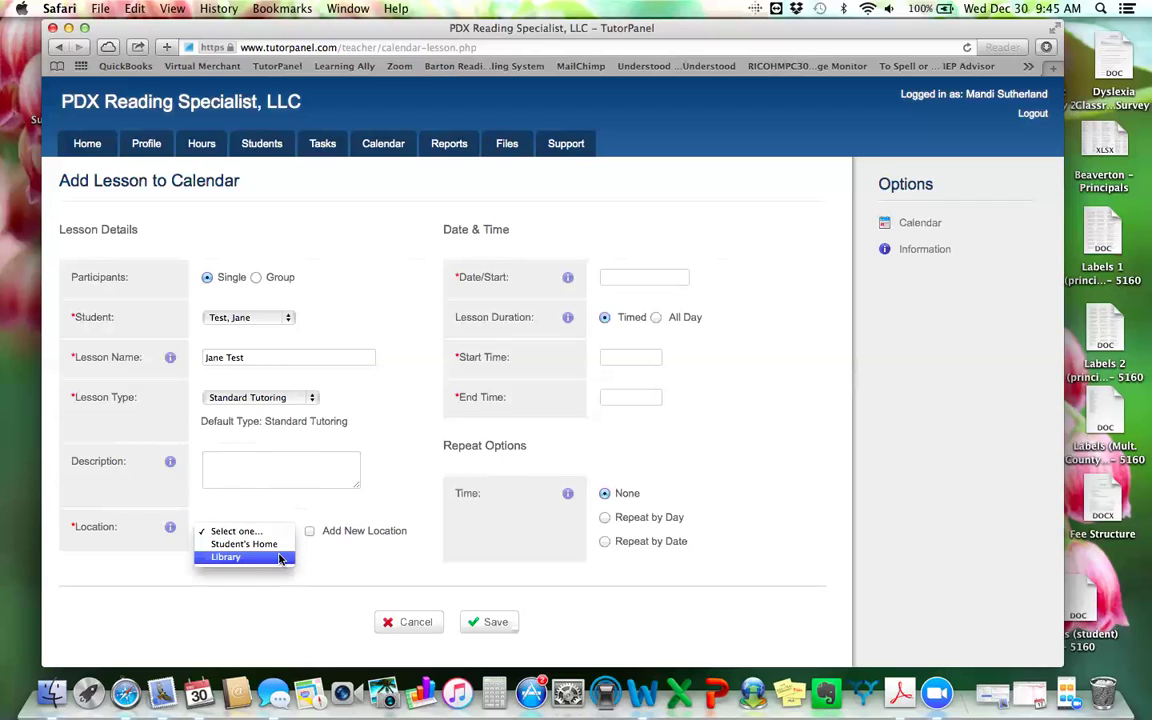
{"action": "left_click", "coordinate": [278, 544]}
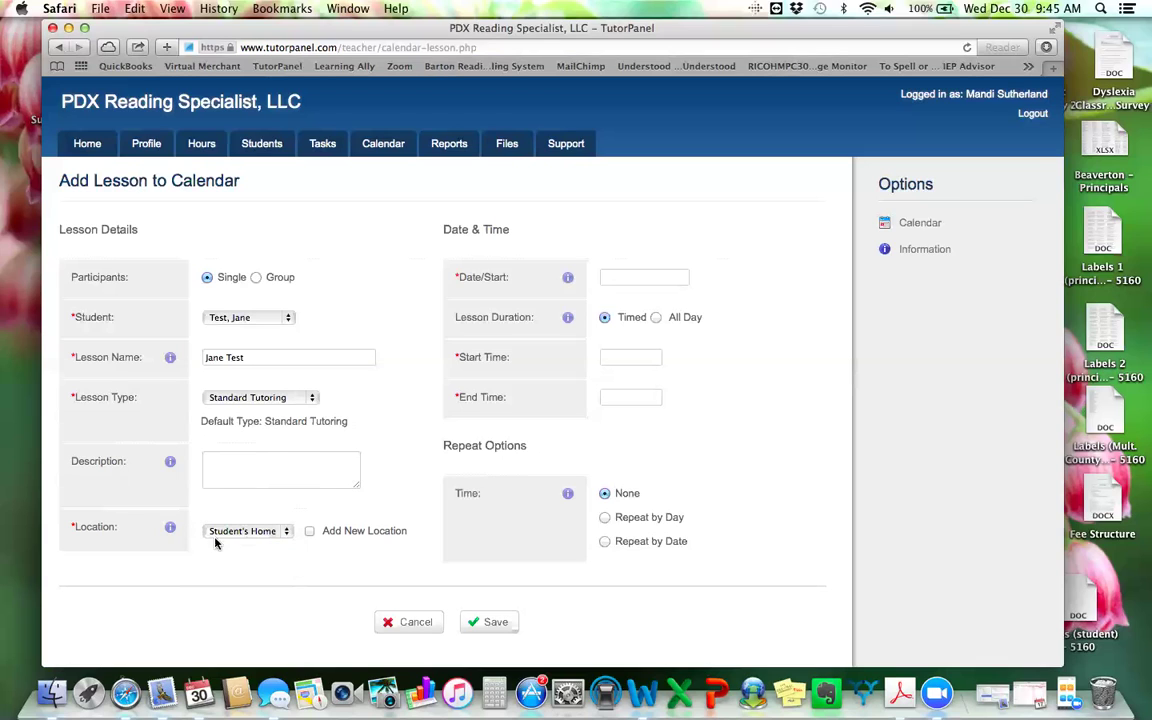
{"action": "left_click", "coordinate": [288, 536]}
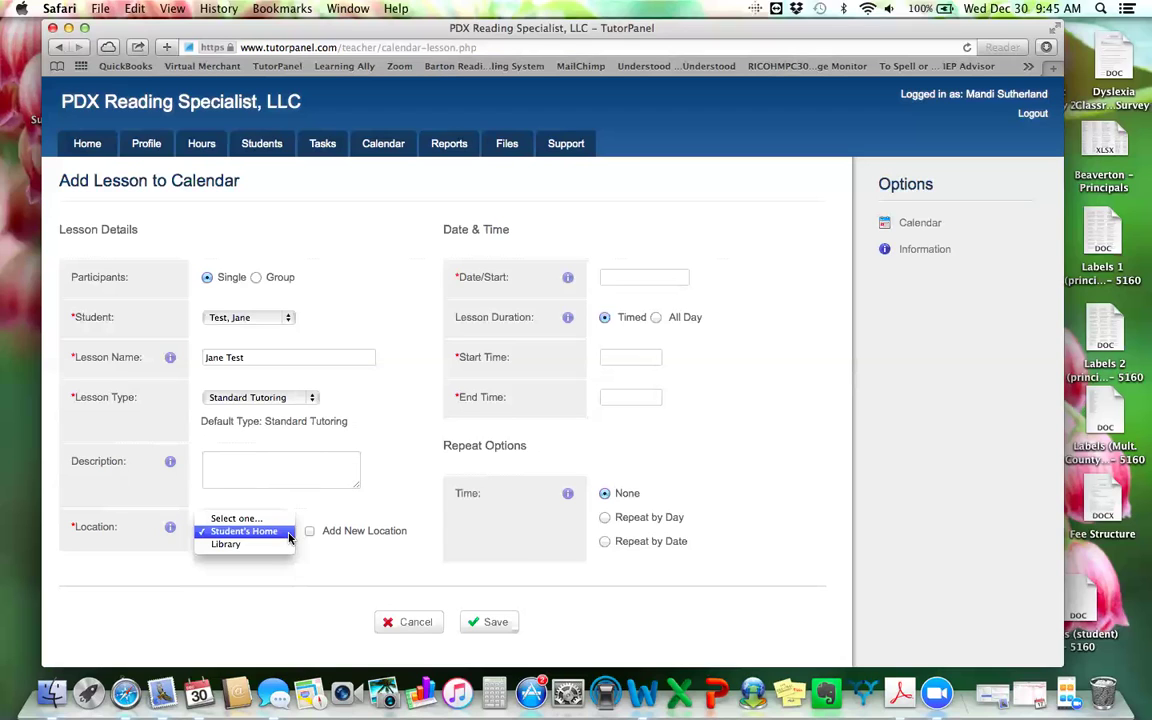
{"action": "left_click", "coordinate": [284, 521]}
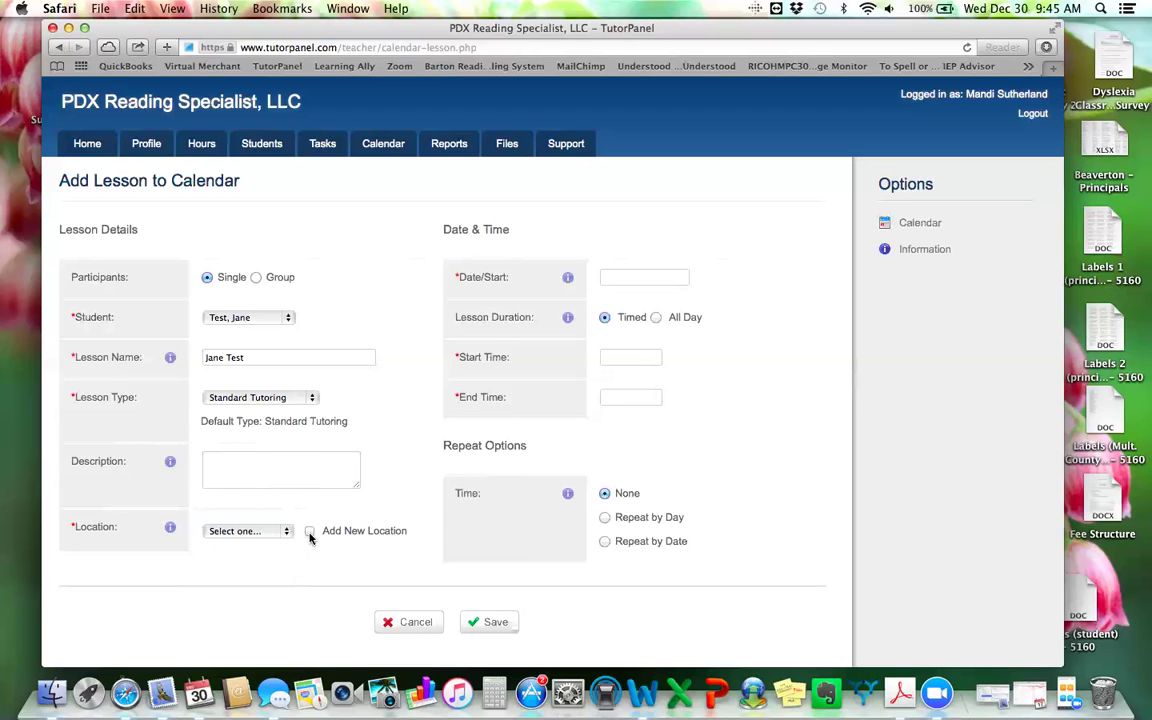
{"action": "left_click", "coordinate": [310, 532]}
Enter 'Student School - Bridlemil' as the new location and set the lesson date to 2015-12-30
{"action": "left_click", "coordinate": [270, 571]}
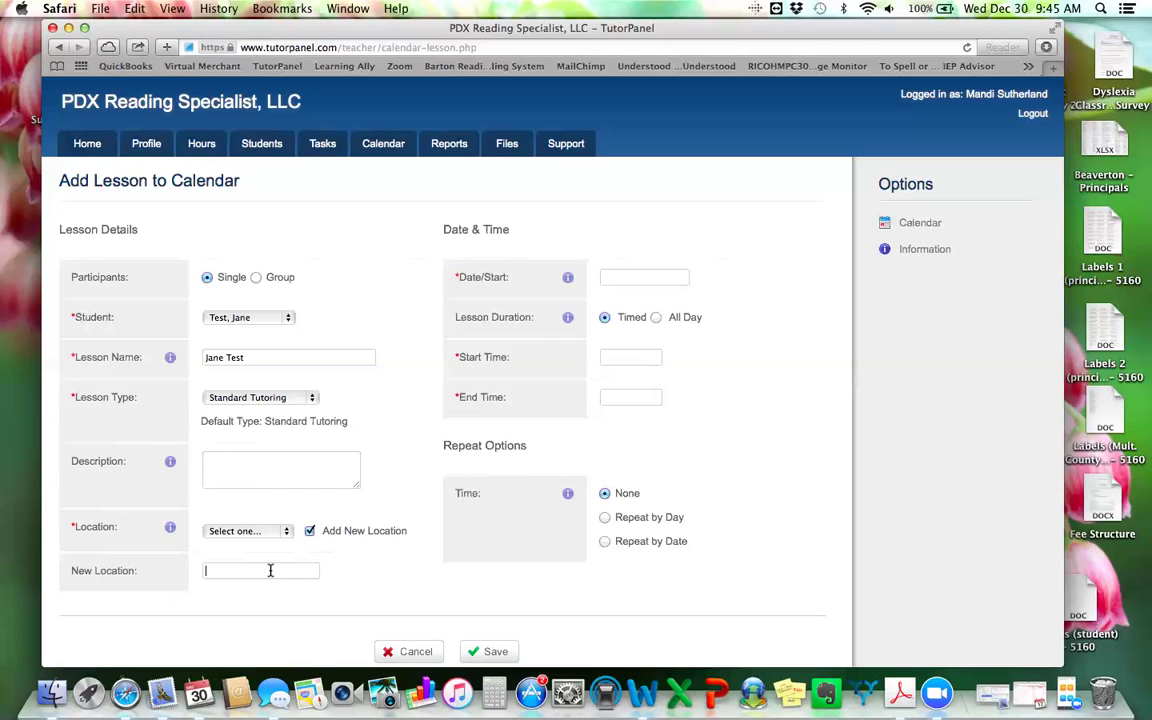
{"action": "type", "text": "Student School - Bridlemil"}
{"action": "left_click", "coordinate": [290, 533]}
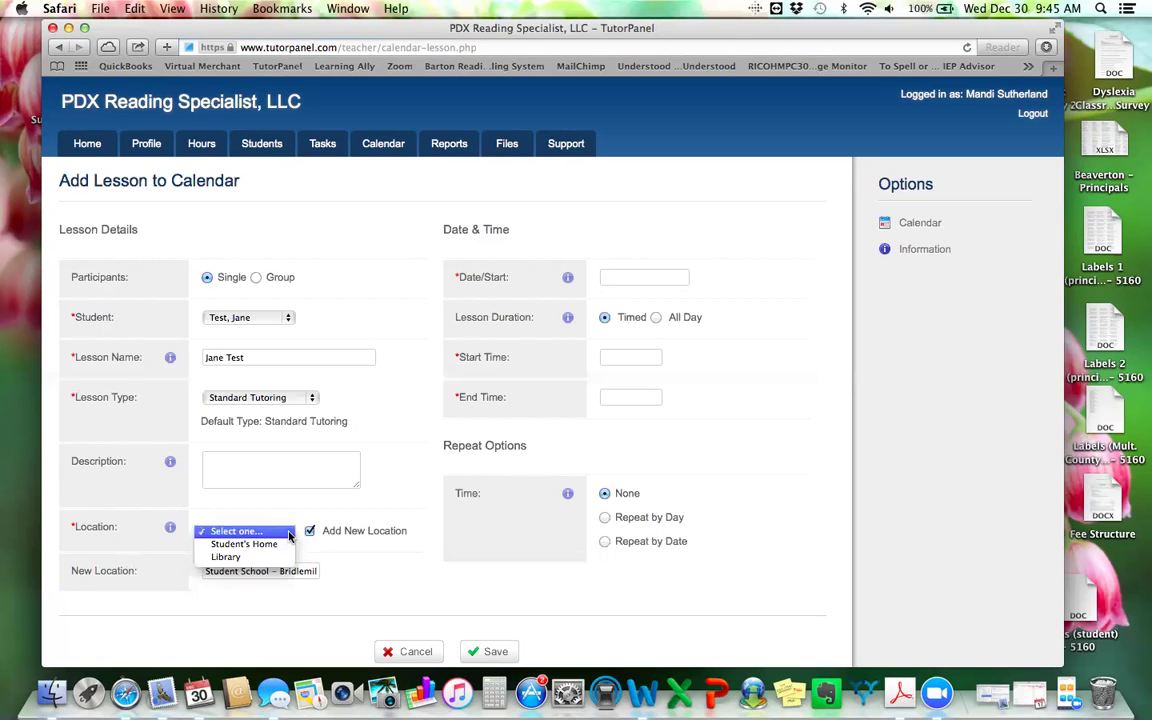
{"action": "left_click", "coordinate": [291, 534]}
{"action": "left_click", "coordinate": [607, 275]}
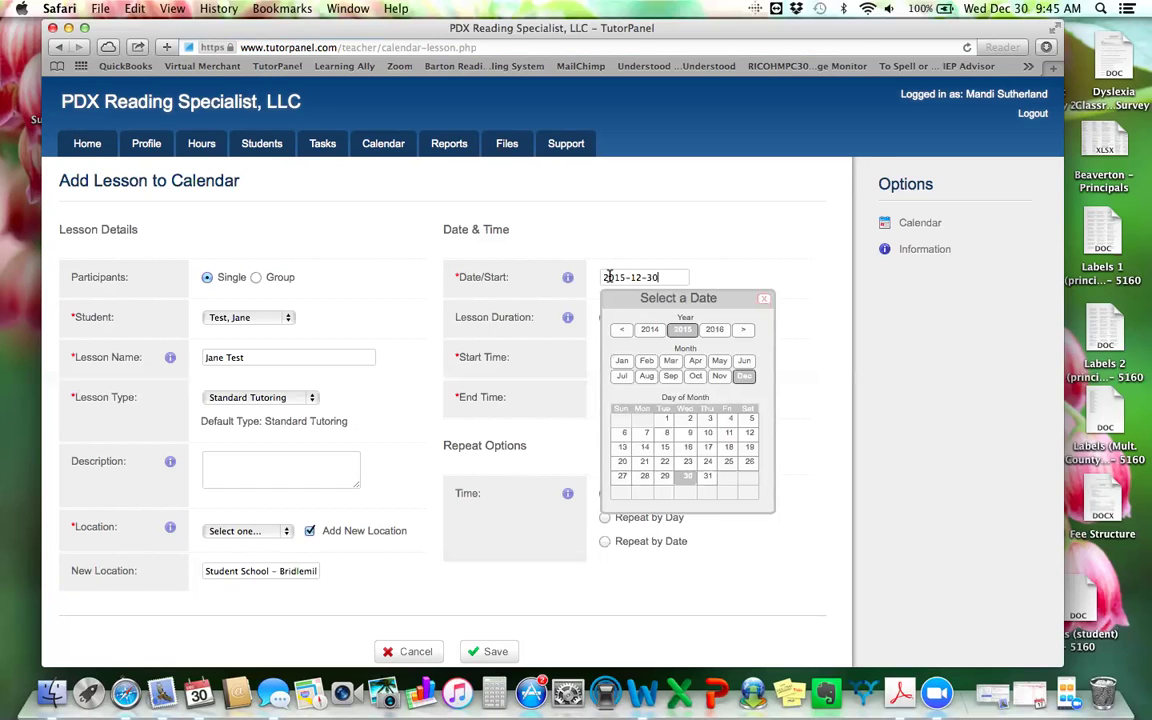
Set the lesson's start time to 03:00PM and end time to 04:00PM
{"action": "left_click", "coordinate": [805, 308]}
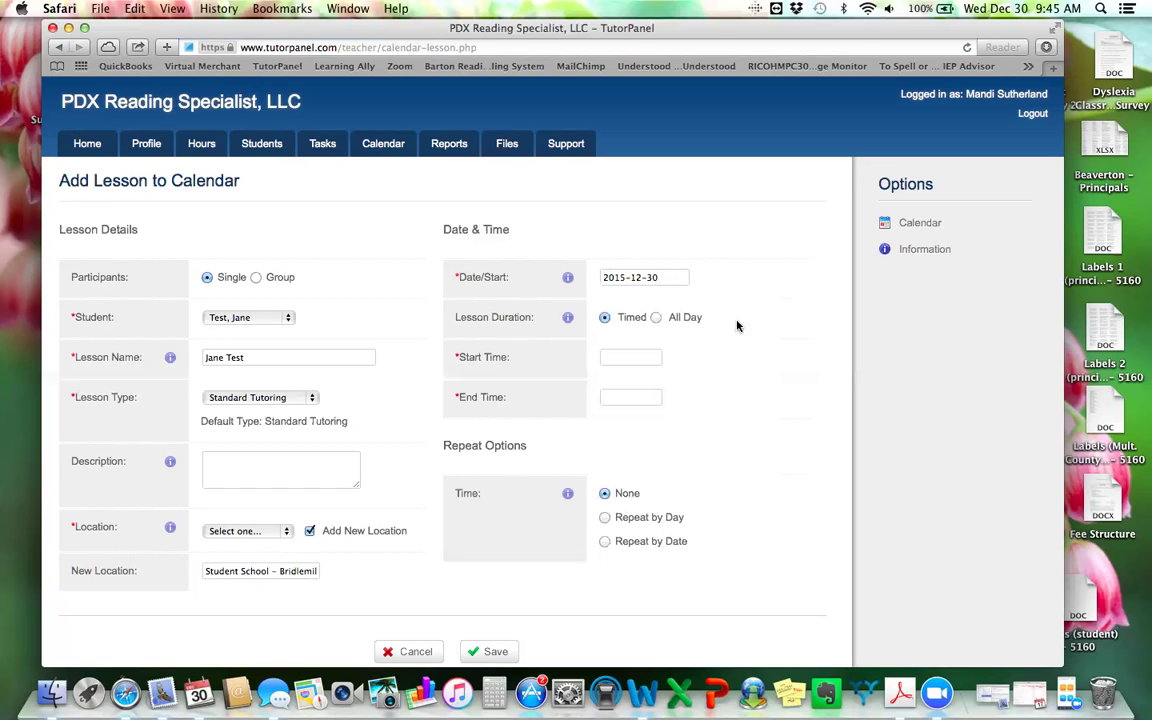
{"action": "left_click", "coordinate": [631, 356]}
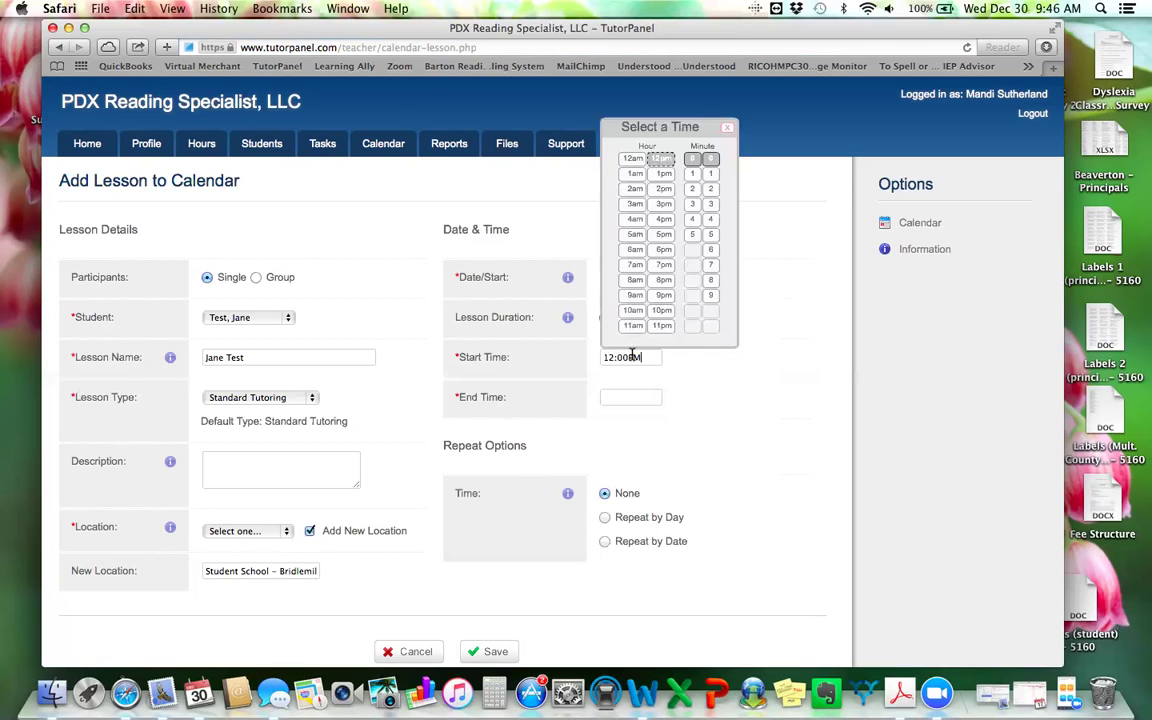
{"action": "left_click", "coordinate": [664, 204]}
{"action": "left_click", "coordinate": [640, 397]}
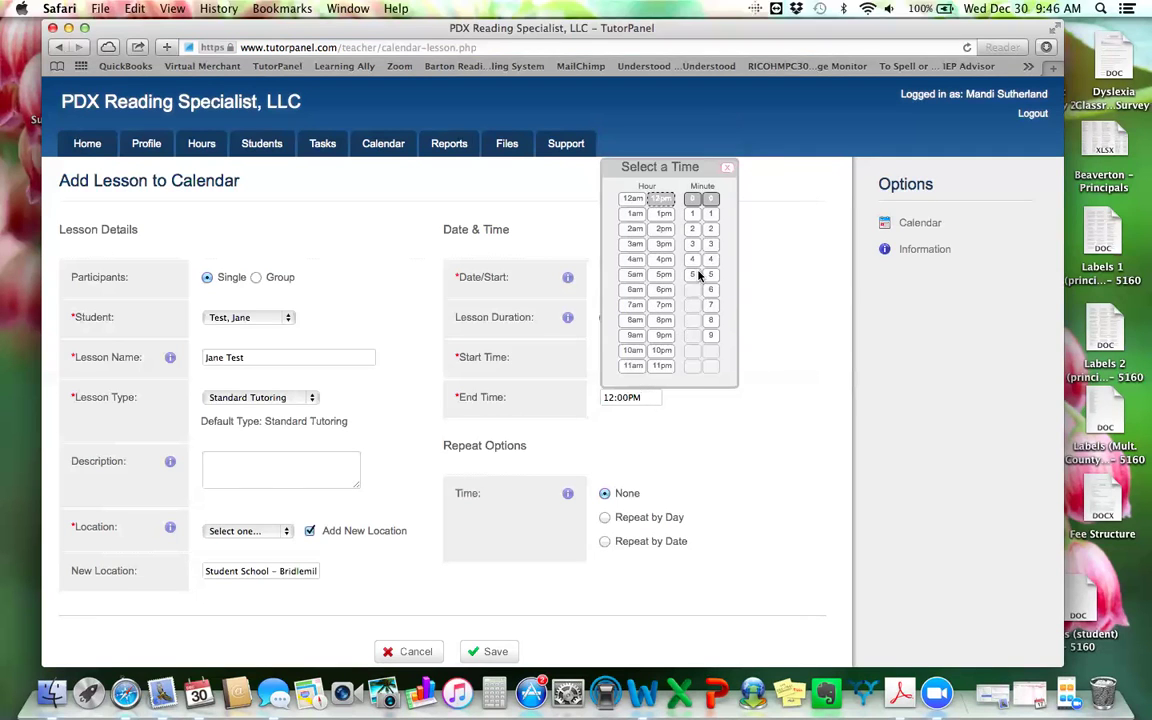
{"action": "left_click", "coordinate": [663, 259]}
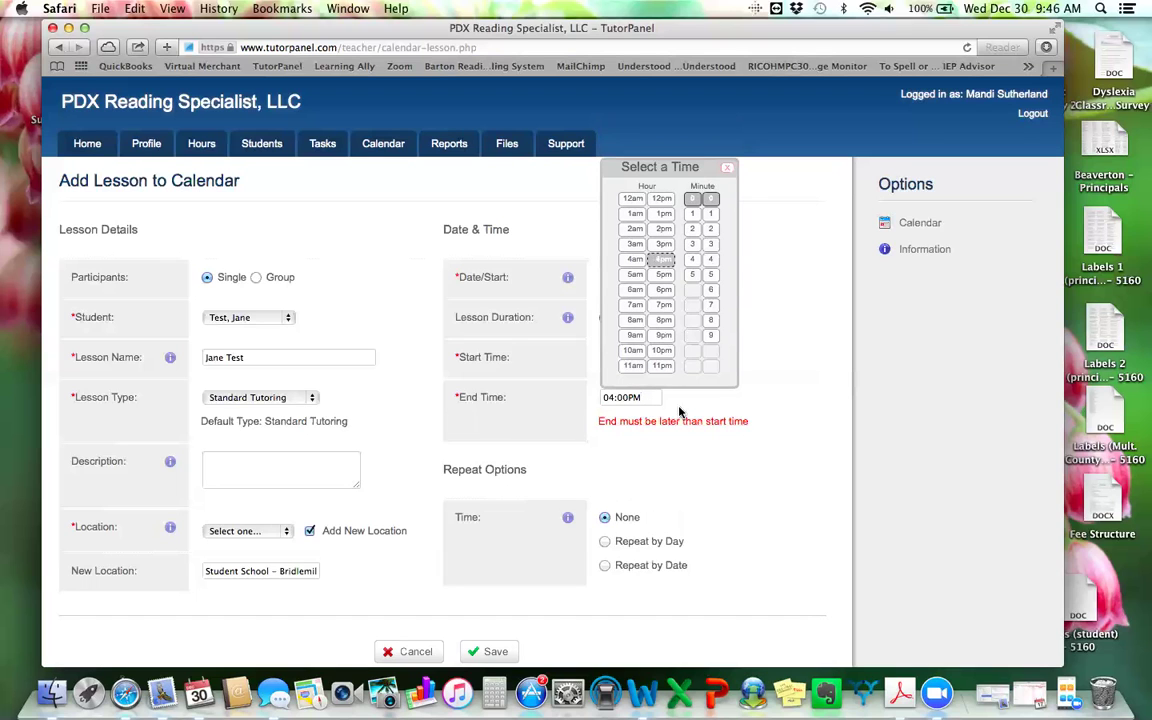
{"action": "left_click", "coordinate": [681, 450]}
{"action": "scroll", "coordinate": [681, 448], "scroll_direction": "down", "scroll_amount": 3}
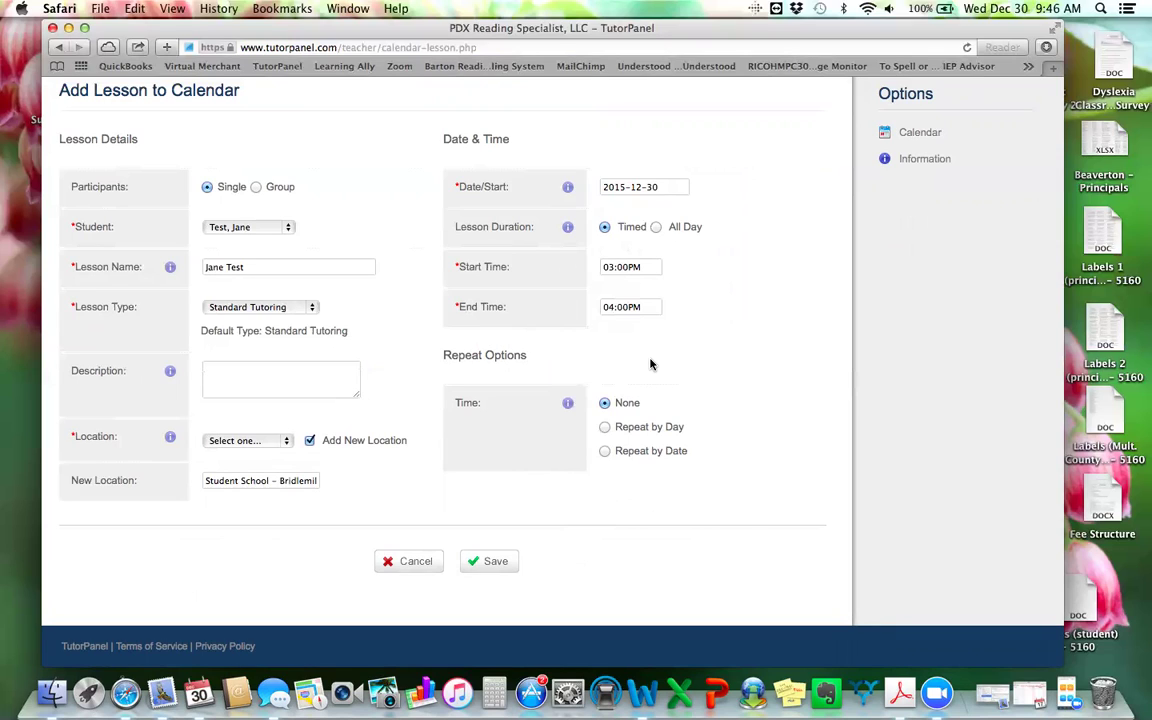
Make the lesson repeat by day on Wednesday, removing the mistakenly ticked Tuesday and Thursday
{"action": "left_click", "coordinate": [605, 428]}
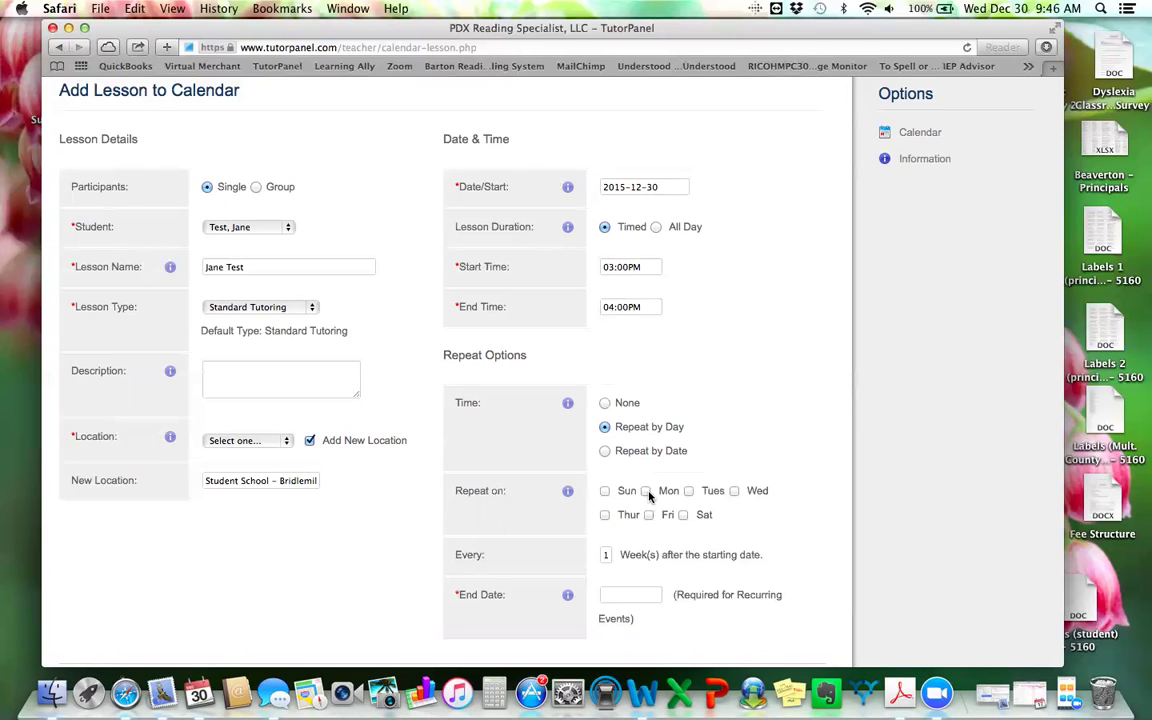
{"action": "left_click", "coordinate": [689, 491]}
{"action": "left_click", "coordinate": [604, 516]}
{"action": "left_click", "coordinate": [734, 491]}
{"action": "left_click", "coordinate": [689, 491]}
{"action": "left_click", "coordinate": [605, 515]}
Set the repeat end date to 2016-06-30, correcting the year to 2016
{"action": "left_click", "coordinate": [637, 594]}
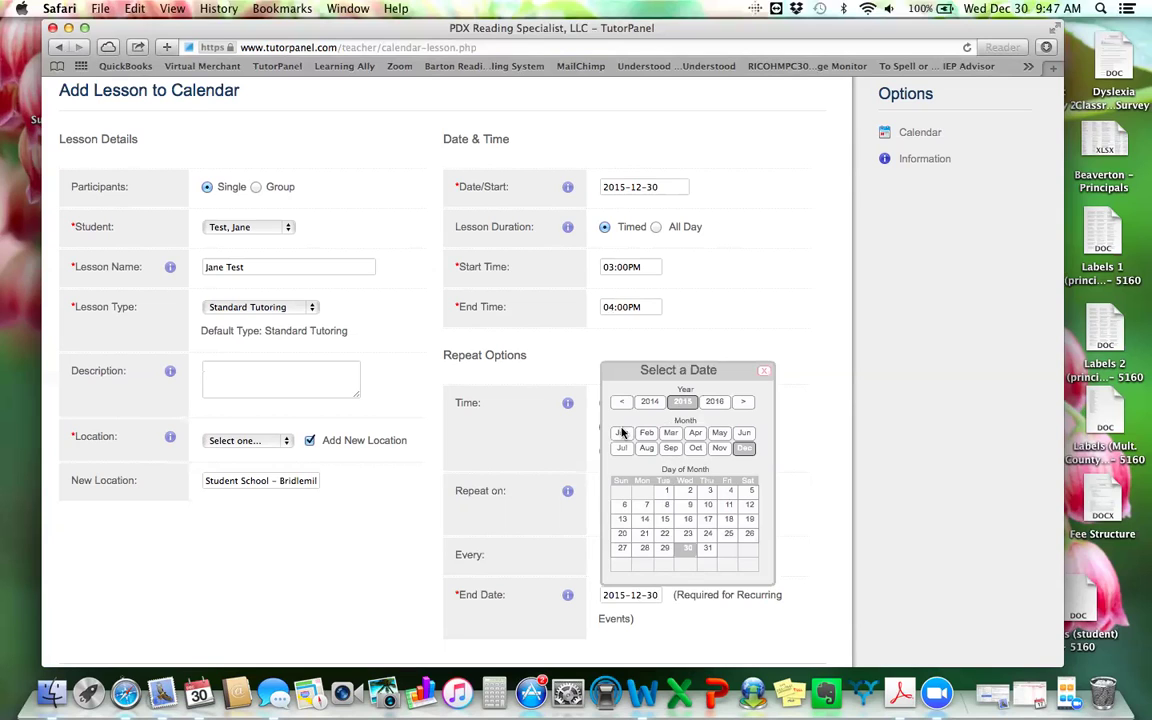
{"action": "left_click", "coordinate": [743, 434]}
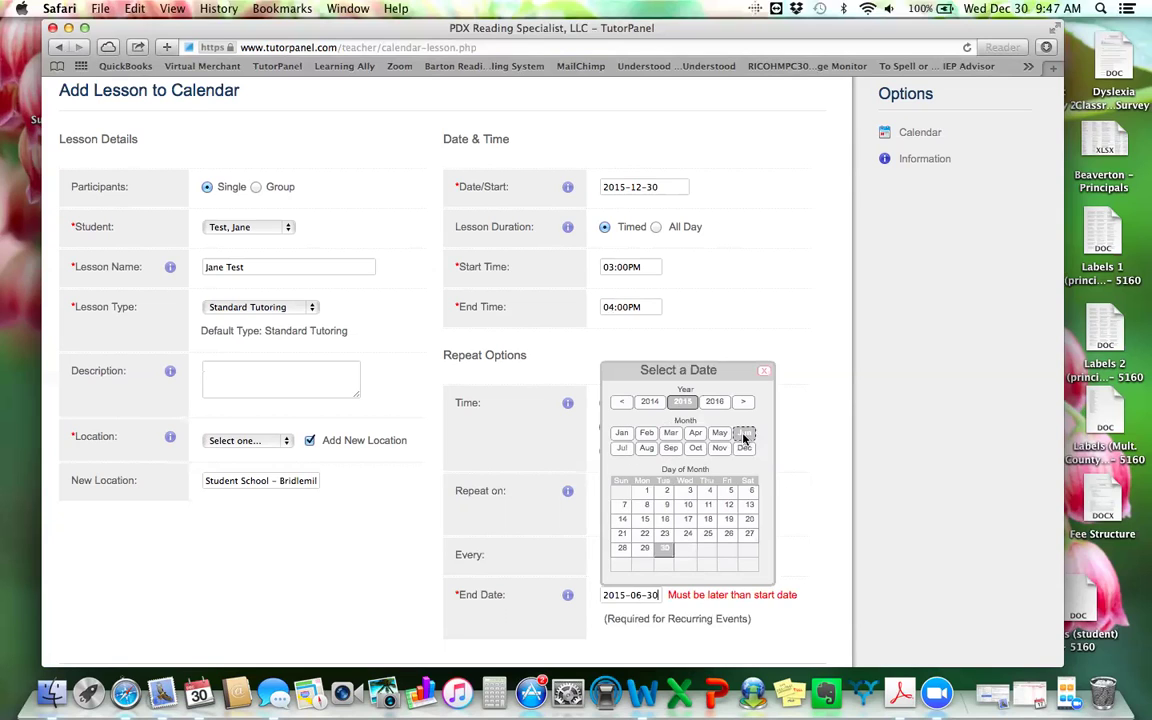
{"action": "left_click", "coordinate": [665, 549]}
{"action": "left_click", "coordinate": [657, 637]}
{"action": "scroll", "coordinate": [657, 637], "scroll_direction": "down", "scroll_amount": 3}
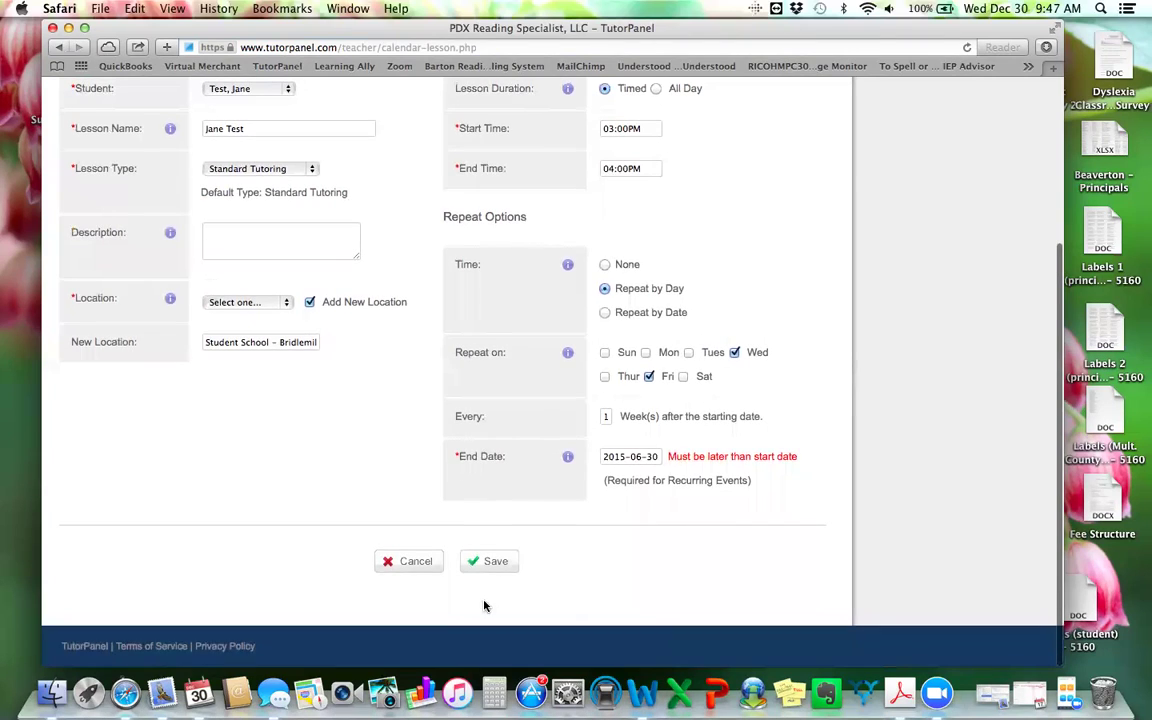
{"action": "left_click", "coordinate": [622, 456]}
{"action": "left_click", "coordinate": [714, 263]}
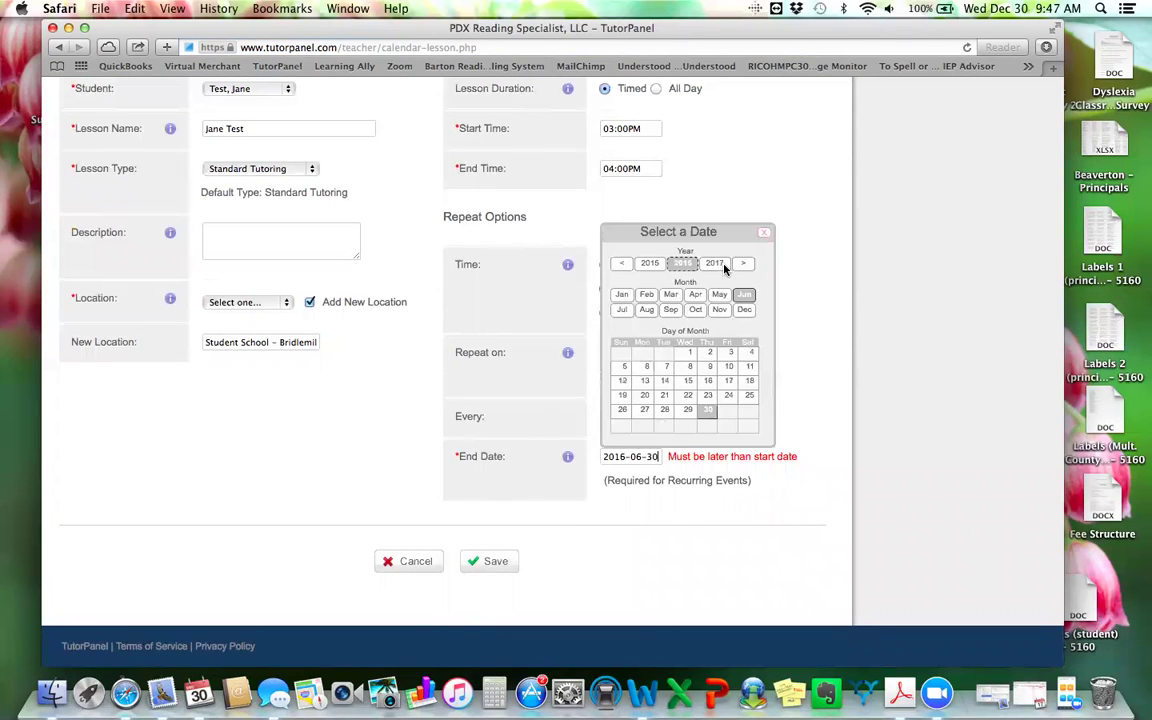
{"action": "left_click", "coordinate": [652, 511]}
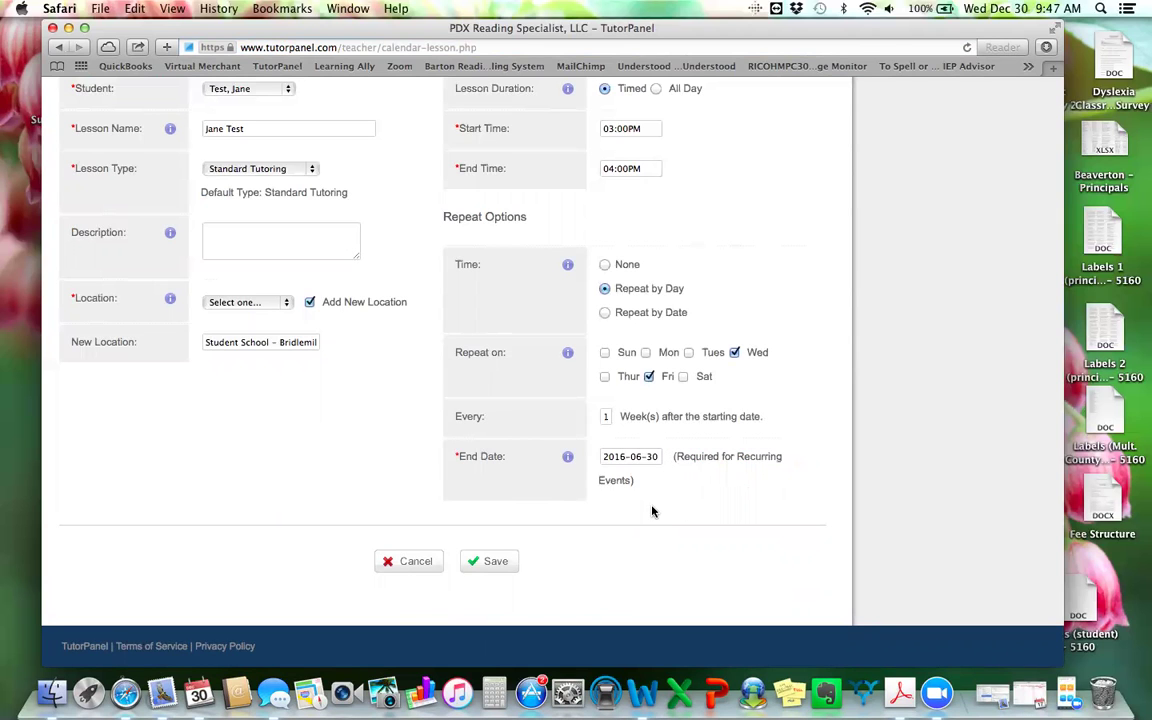
{"action": "scroll", "coordinate": [512, 519], "scroll_direction": "up", "scroll_amount": 5}
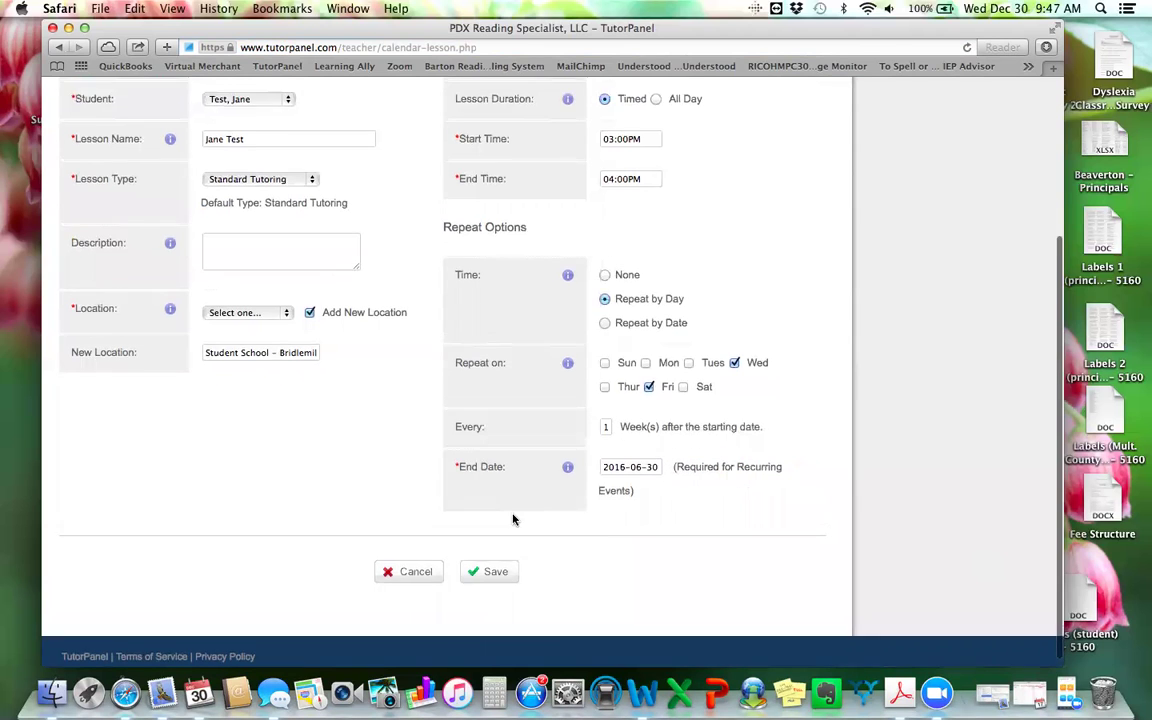
{"action": "scroll", "coordinate": [512, 519], "scroll_direction": "down", "scroll_amount": 5}
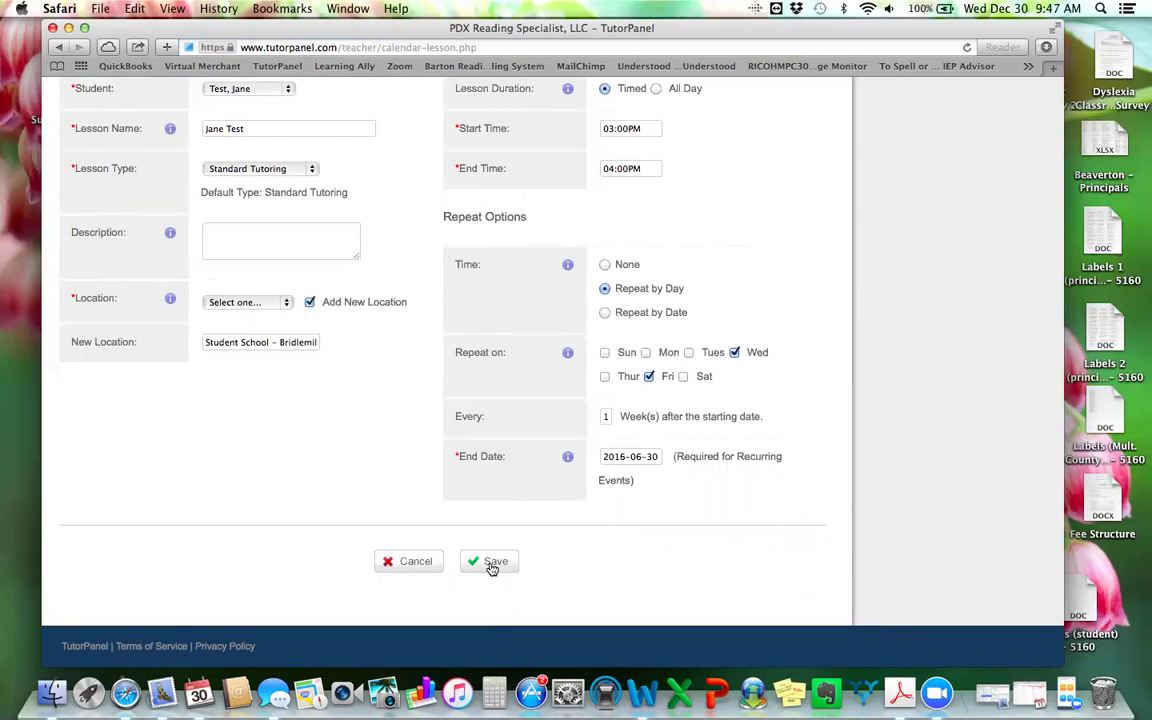
Save the recurring lesson, browse ahead to the week of January 31, then return to today
{"action": "left_click", "coordinate": [492, 566]}
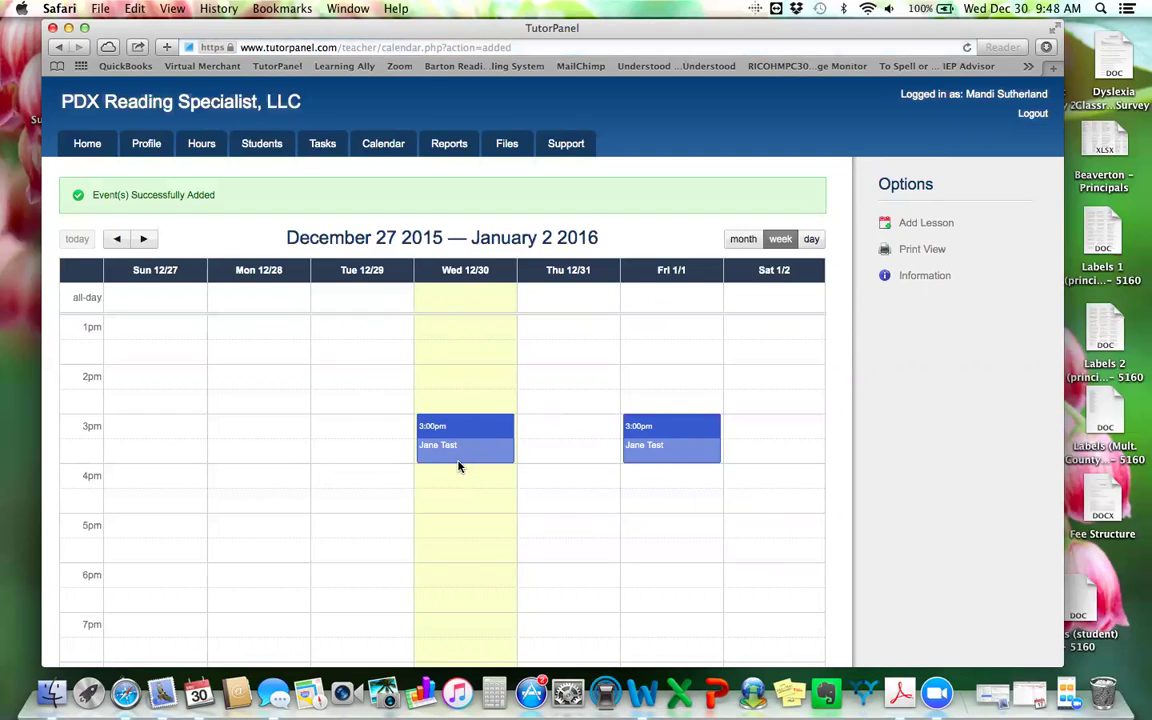
{"action": "left_click", "coordinate": [143, 240]}
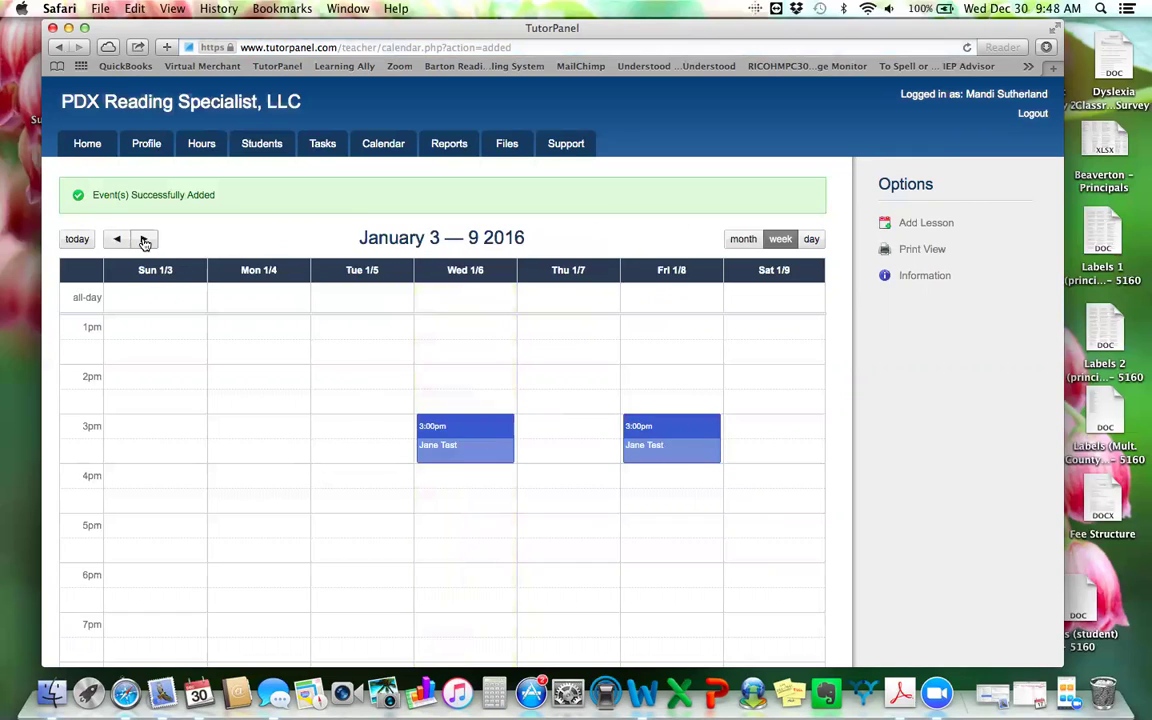
{"action": "left_click", "coordinate": [143, 240]}
{"action": "left_click", "coordinate": [143, 240]}
{"action": "left_click", "coordinate": [143, 240]}
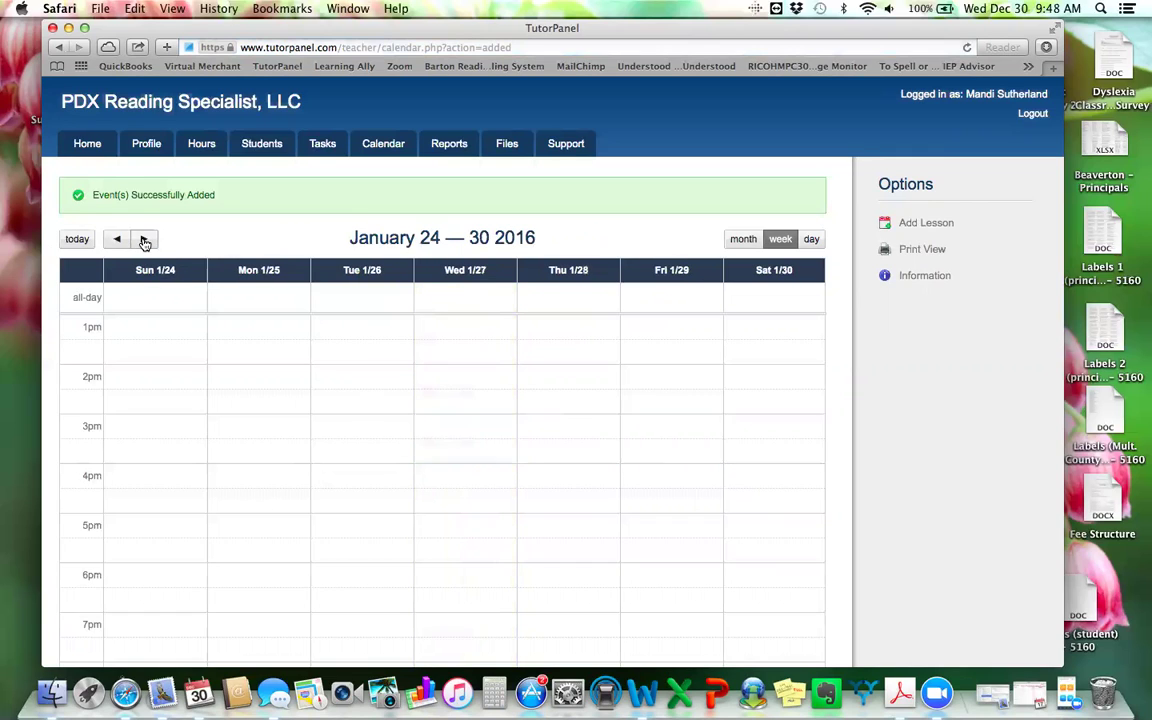
{"action": "left_click", "coordinate": [143, 240]}
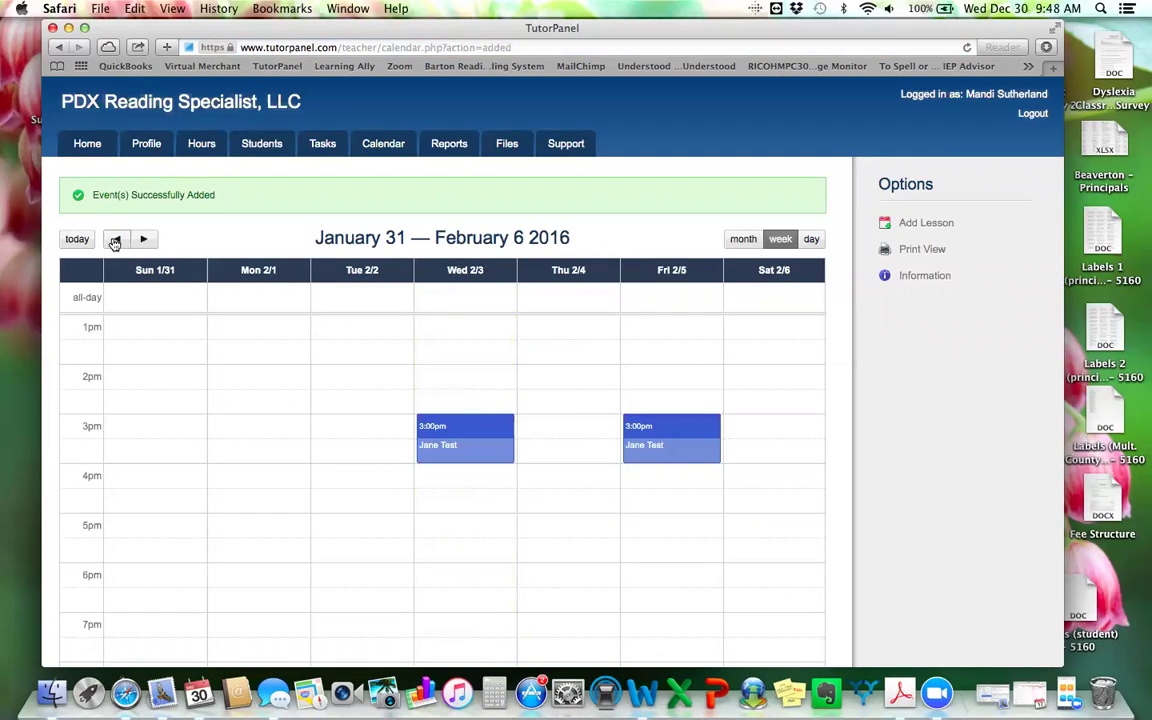
{"action": "left_click", "coordinate": [80, 240]}
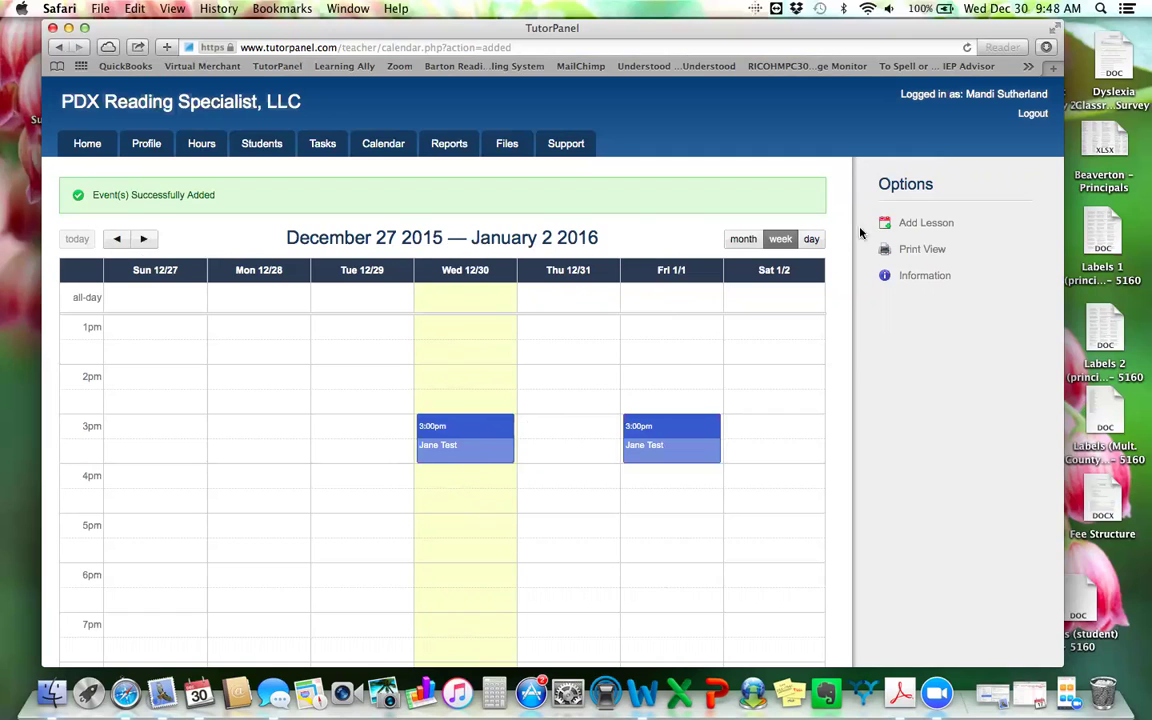
Open a new Add Lesson form and choose Repeat by Day under Repeat Options
{"action": "left_click", "coordinate": [910, 223]}
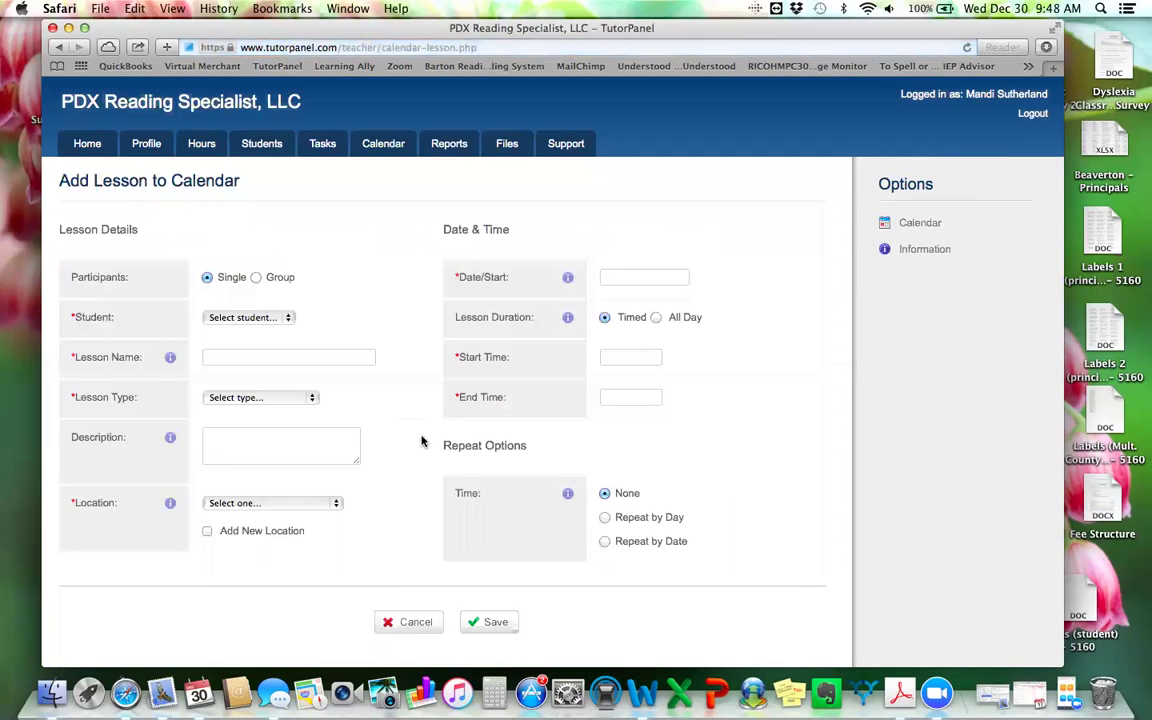
{"action": "left_click", "coordinate": [605, 517]}
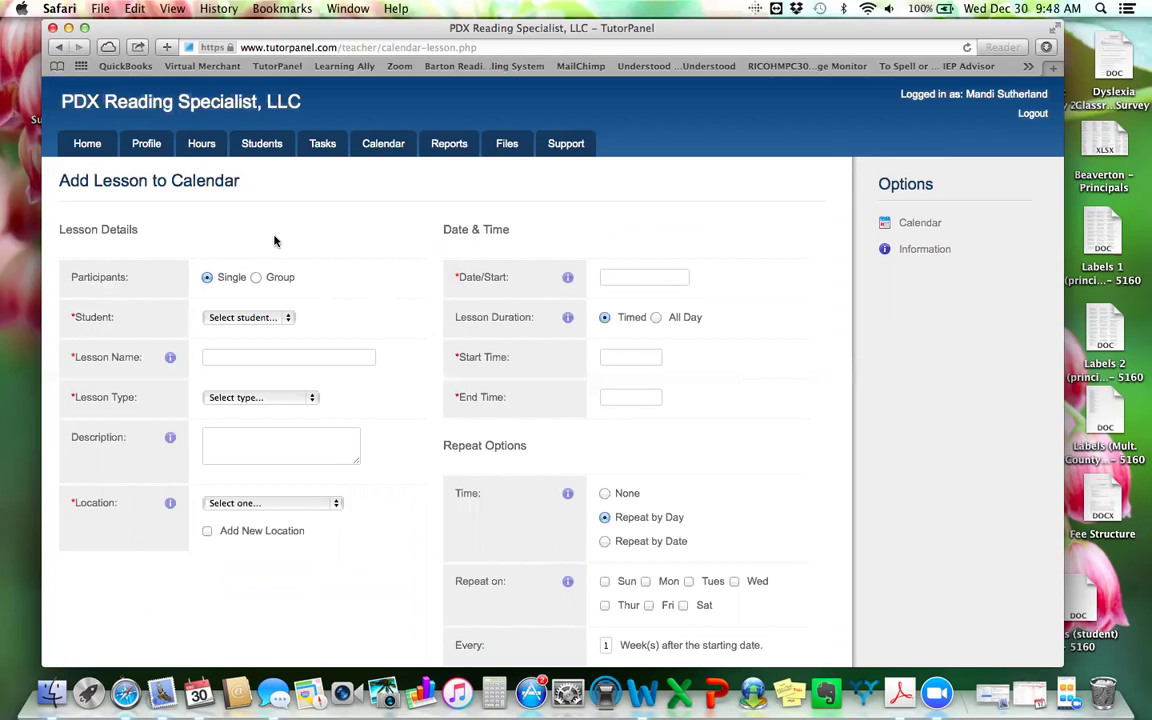
{"action": "scroll", "coordinate": [275, 238], "scroll_direction": "down", "scroll_amount": 5}
Cancel the unfinished lesson and go to the Home dashboard
{"action": "left_click", "coordinate": [408, 605]}
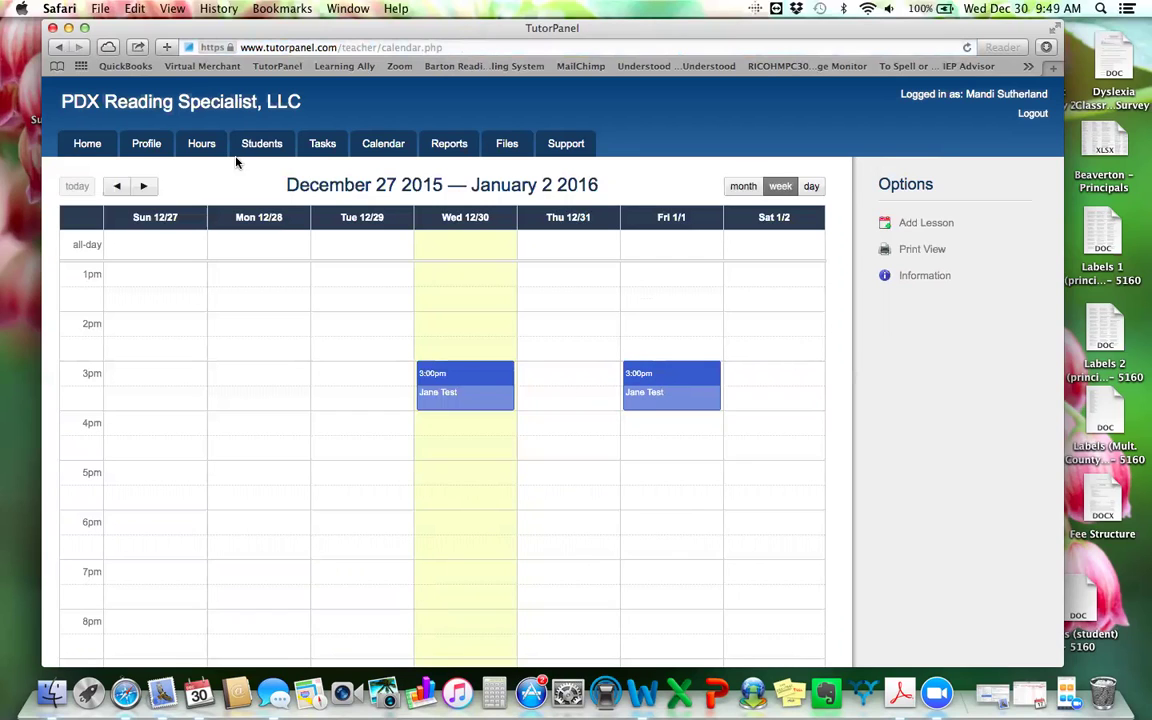
{"action": "left_click", "coordinate": [99, 146]}
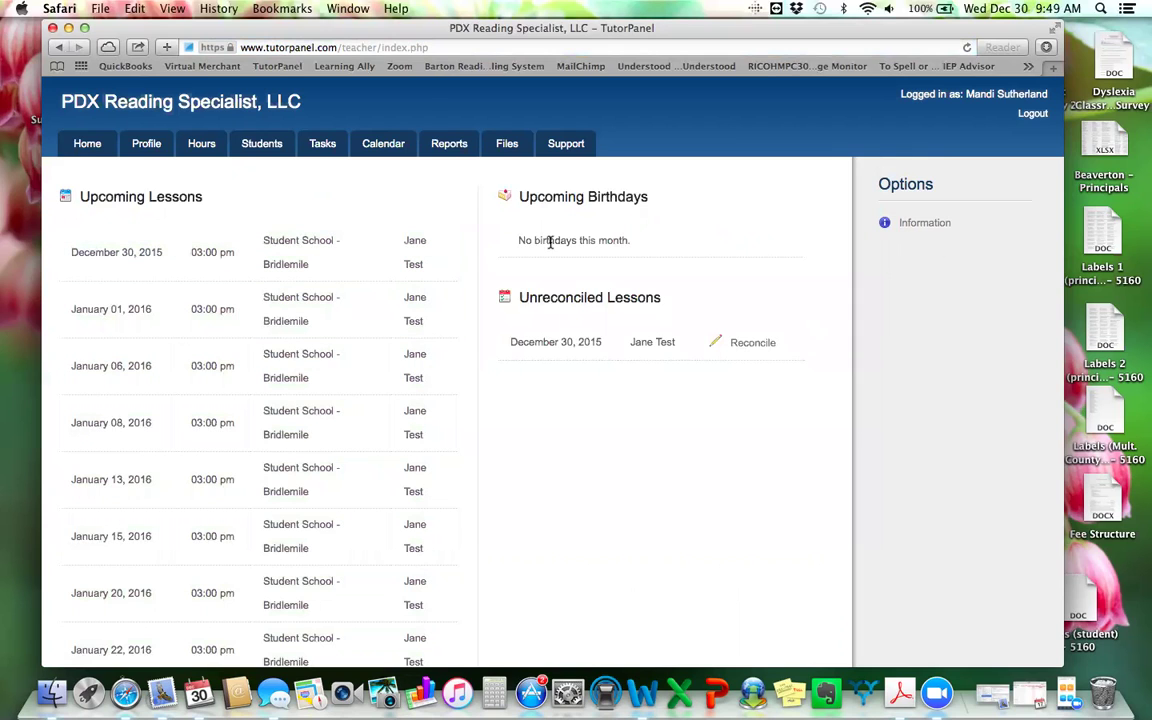
Review the dashboard's upcoming Bridlemile lessons and bring up the Calendar tab's dropdown menu
{"action": "scroll", "coordinate": [337, 506], "scroll_direction": "down", "scroll_amount": 5}
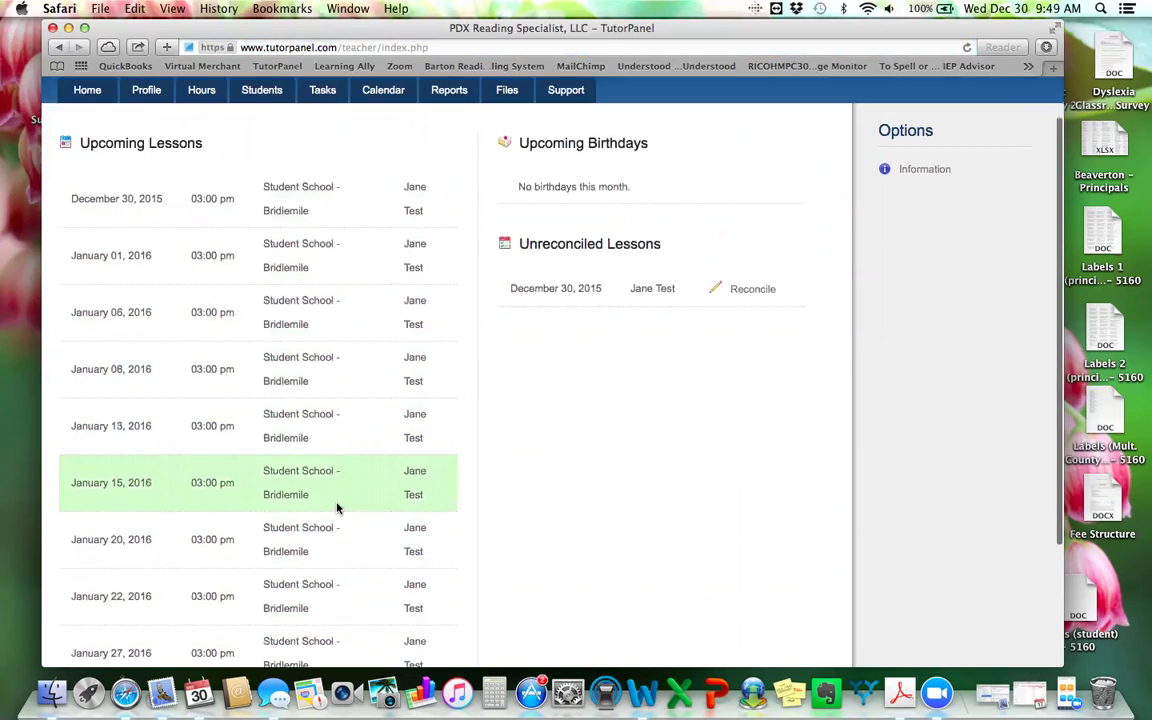
{"action": "scroll", "coordinate": [337, 506], "scroll_direction": "up", "scroll_amount": 5}
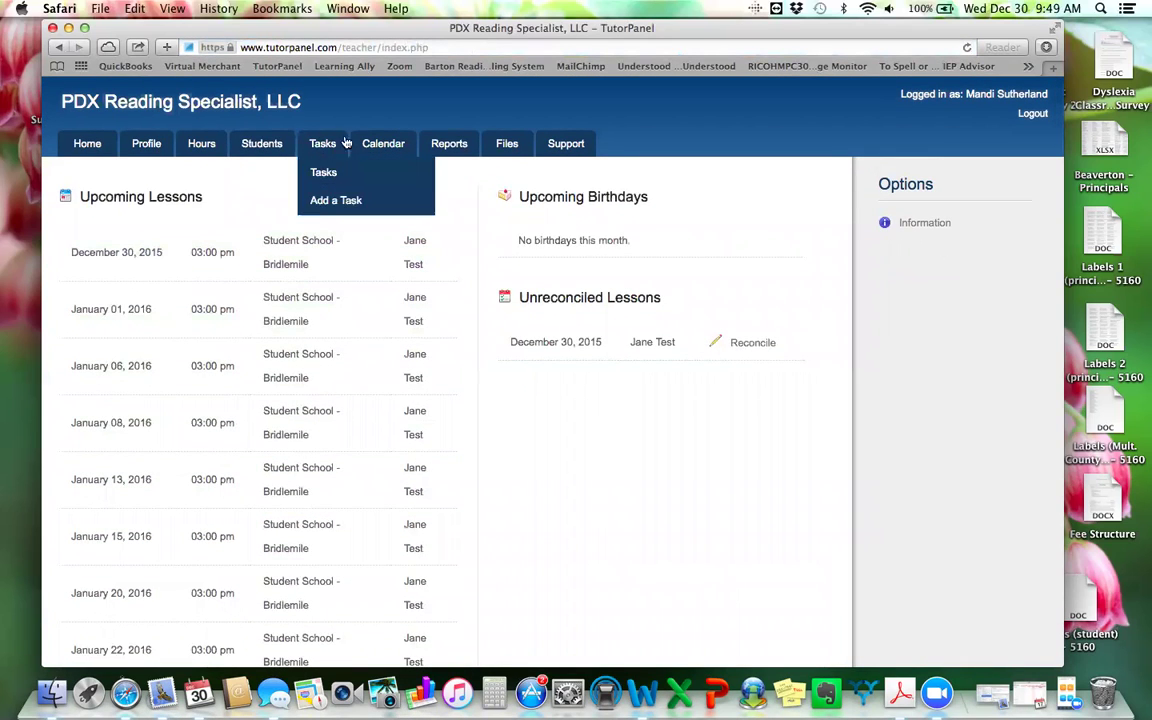
{"action": "mouse_move", "coordinate": [373, 144]}
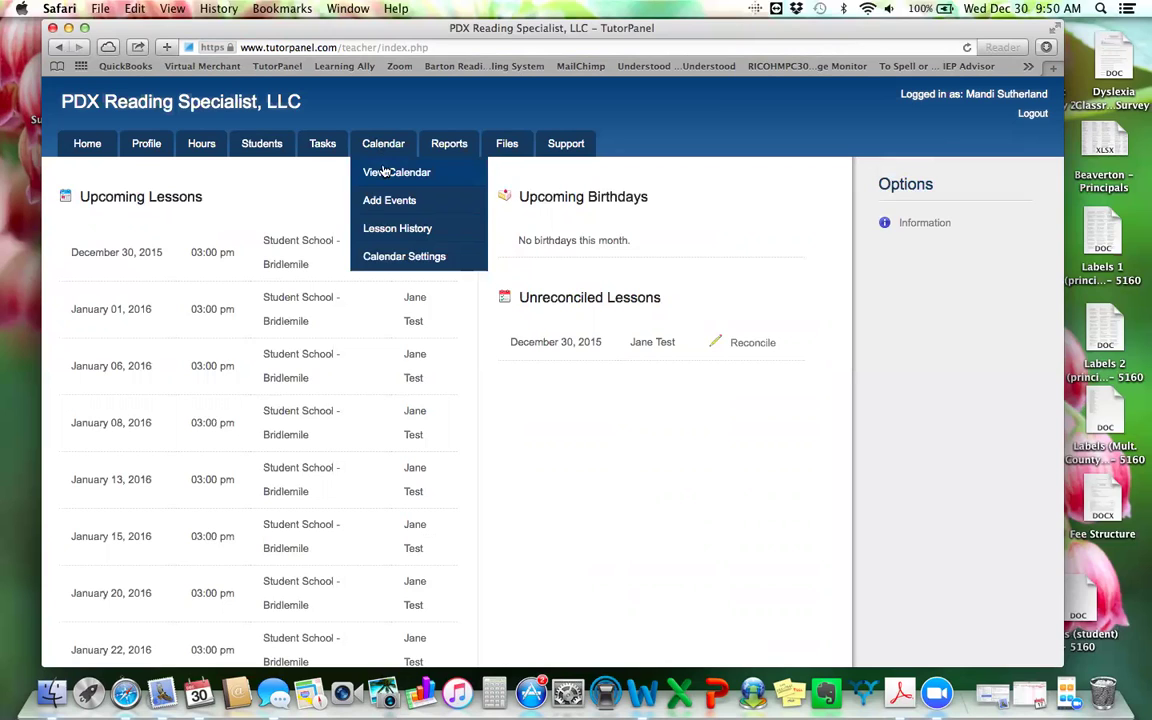
Open the week calendar and show the Wednesday 12/30 3:00pm lesson's details
{"action": "left_click", "coordinate": [383, 178]}
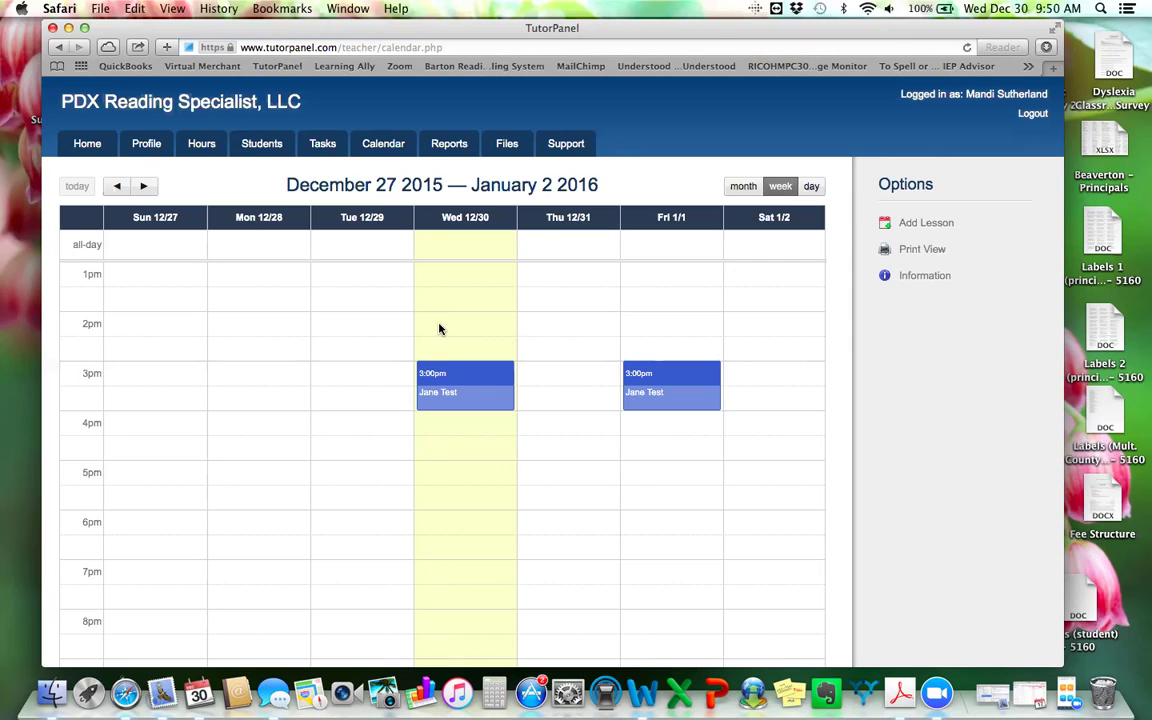
{"action": "scroll", "coordinate": [440, 329], "scroll_direction": "up", "scroll_amount": 5}
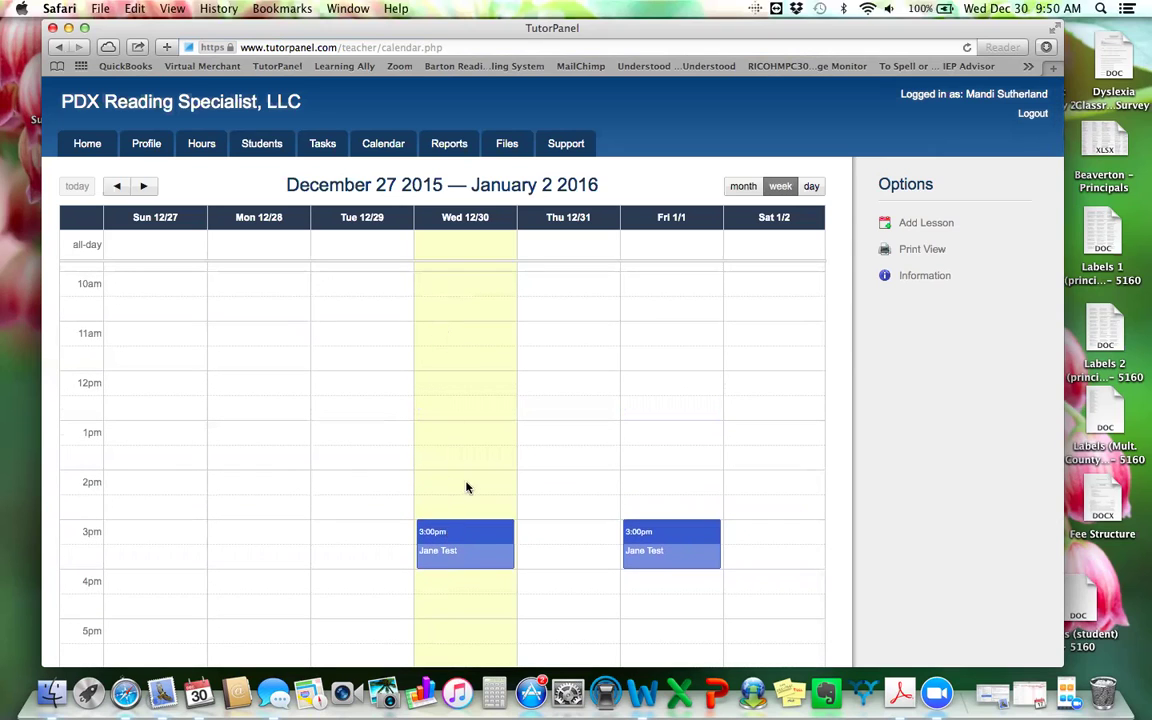
{"action": "scroll", "coordinate": [465, 486], "scroll_direction": "down", "scroll_amount": 3}
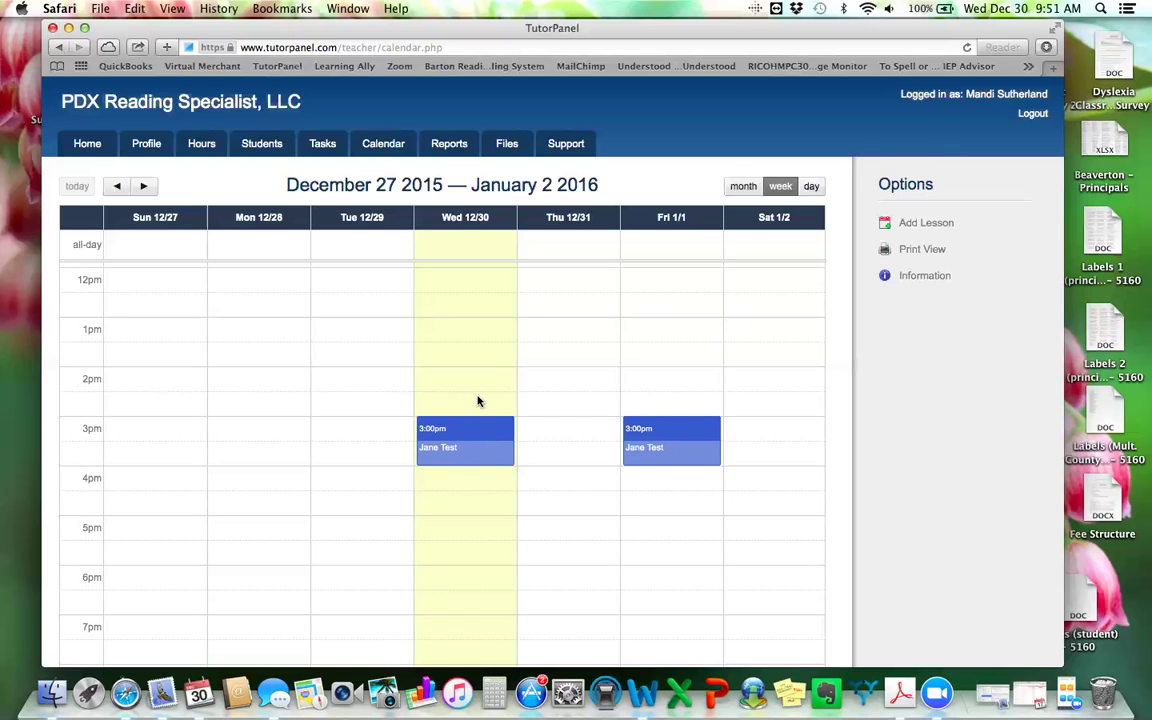
{"action": "left_click", "coordinate": [467, 430]}
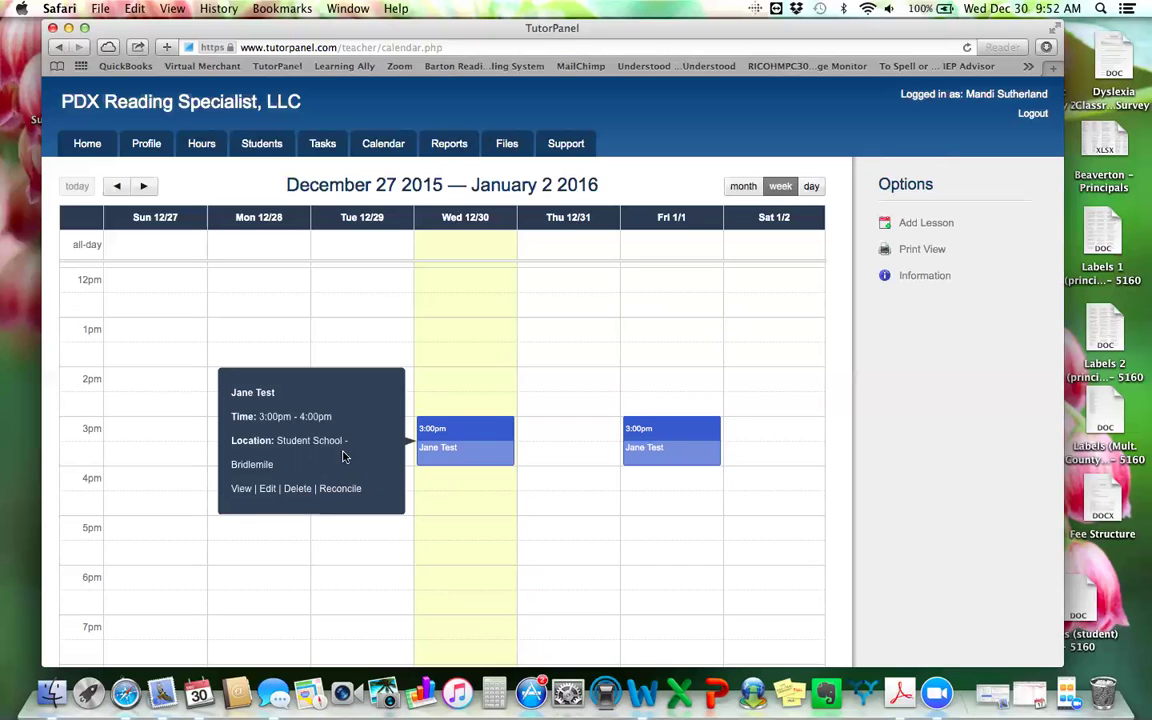
Delete just this Wednesday 12/30 lesson, keeping 'This Lesson' selected
{"action": "left_click", "coordinate": [300, 490]}
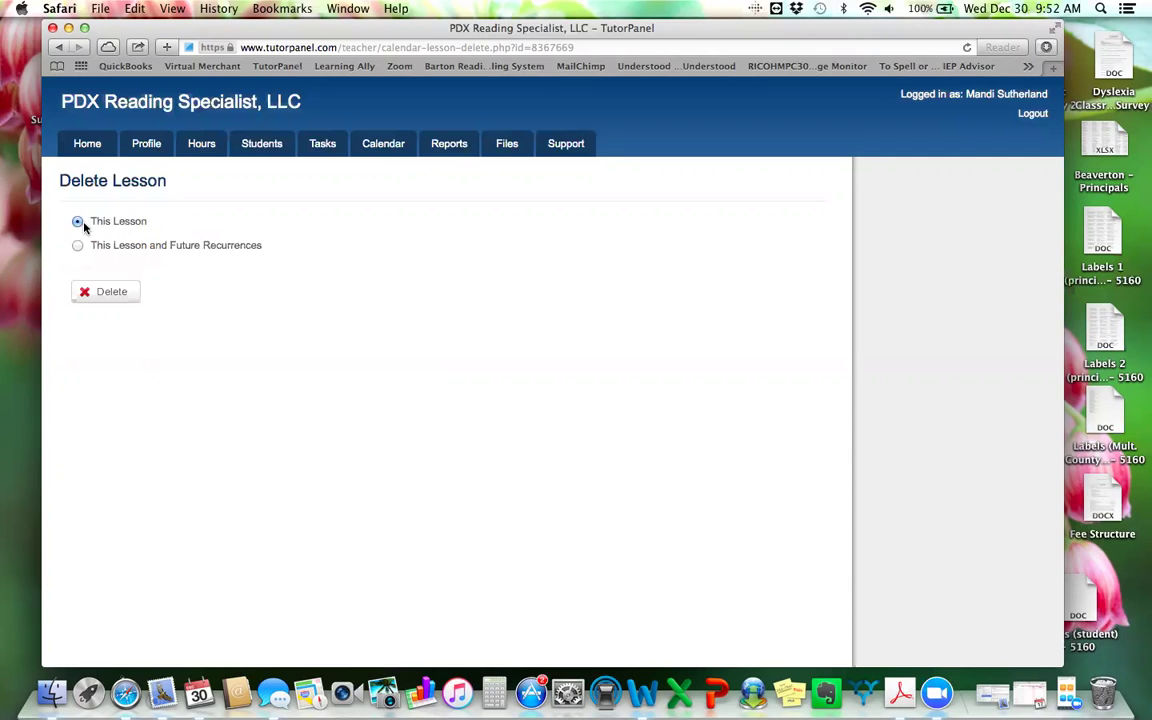
{"action": "left_click", "coordinate": [120, 292]}
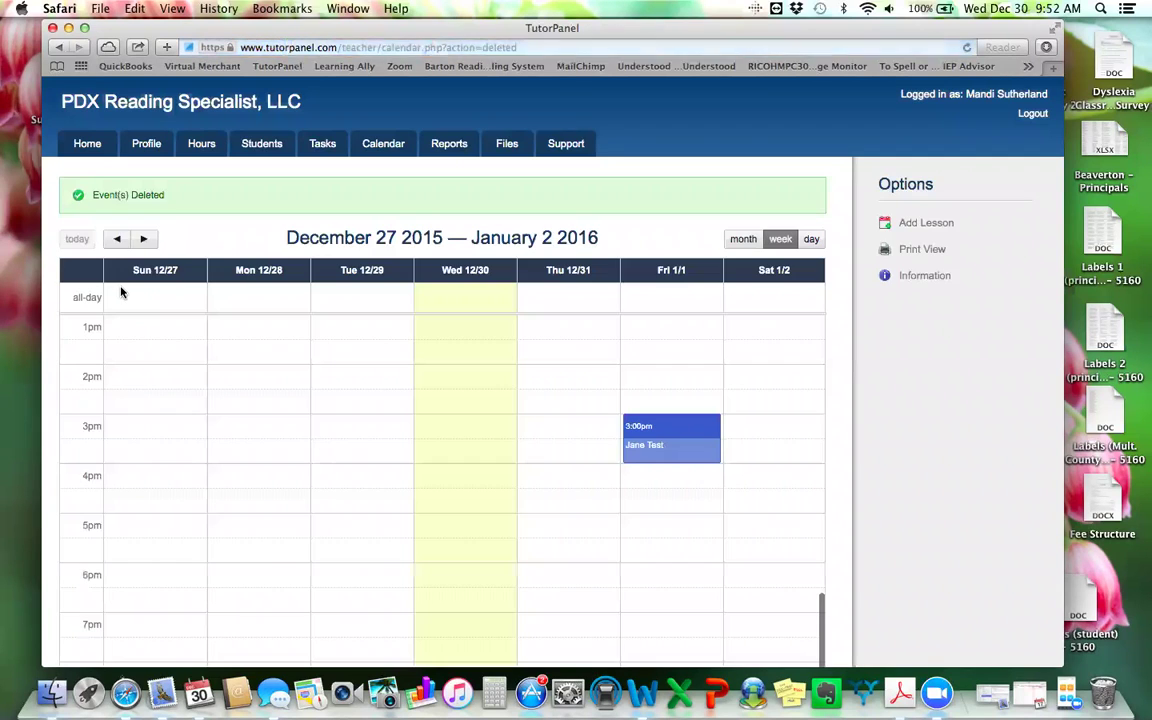
Navigate back to the Dec 27 – Jan 2 week and show the Friday 1/1 3:00pm lesson's details
{"action": "left_click", "coordinate": [145, 239]}
{"action": "left_click", "coordinate": [145, 239]}
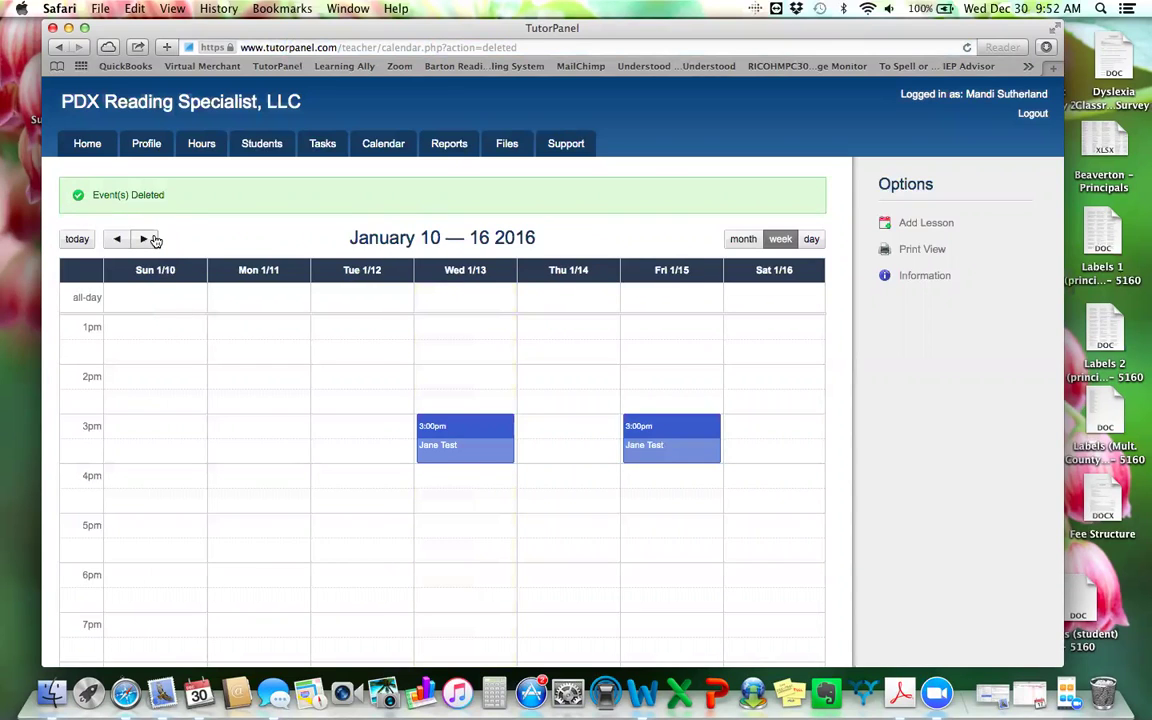
{"action": "left_click", "coordinate": [116, 242]}
{"action": "left_click", "coordinate": [116, 241]}
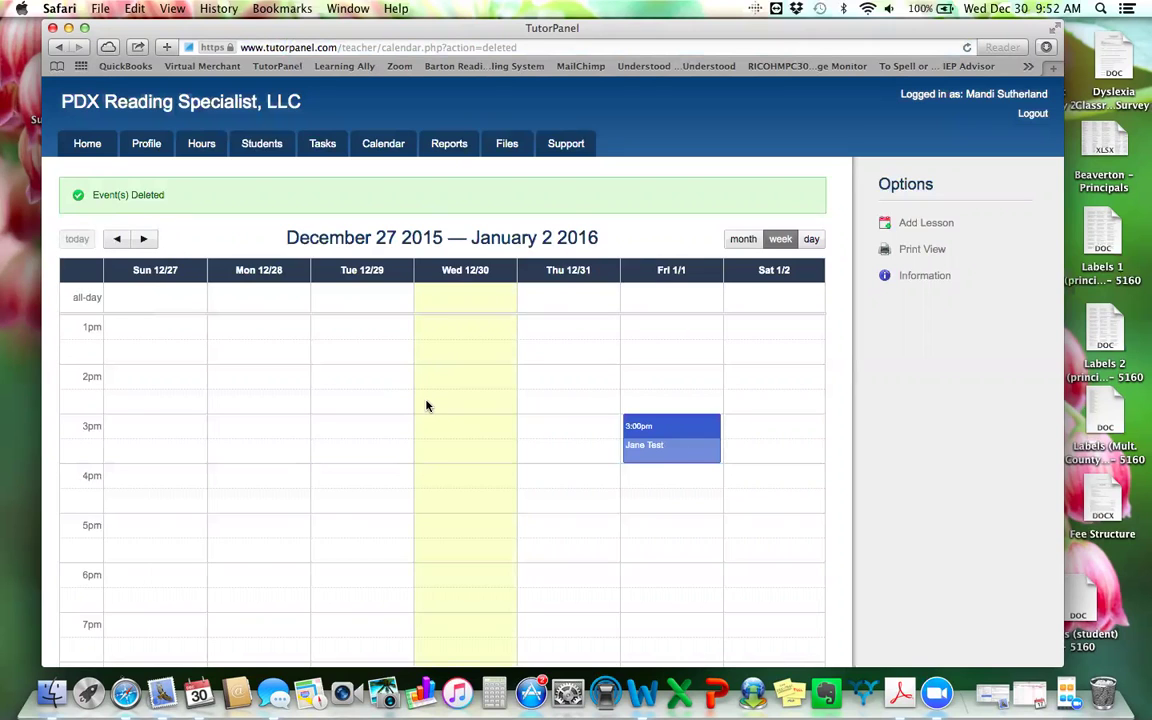
{"action": "scroll", "coordinate": [430, 406], "scroll_direction": "down", "scroll_amount": 2}
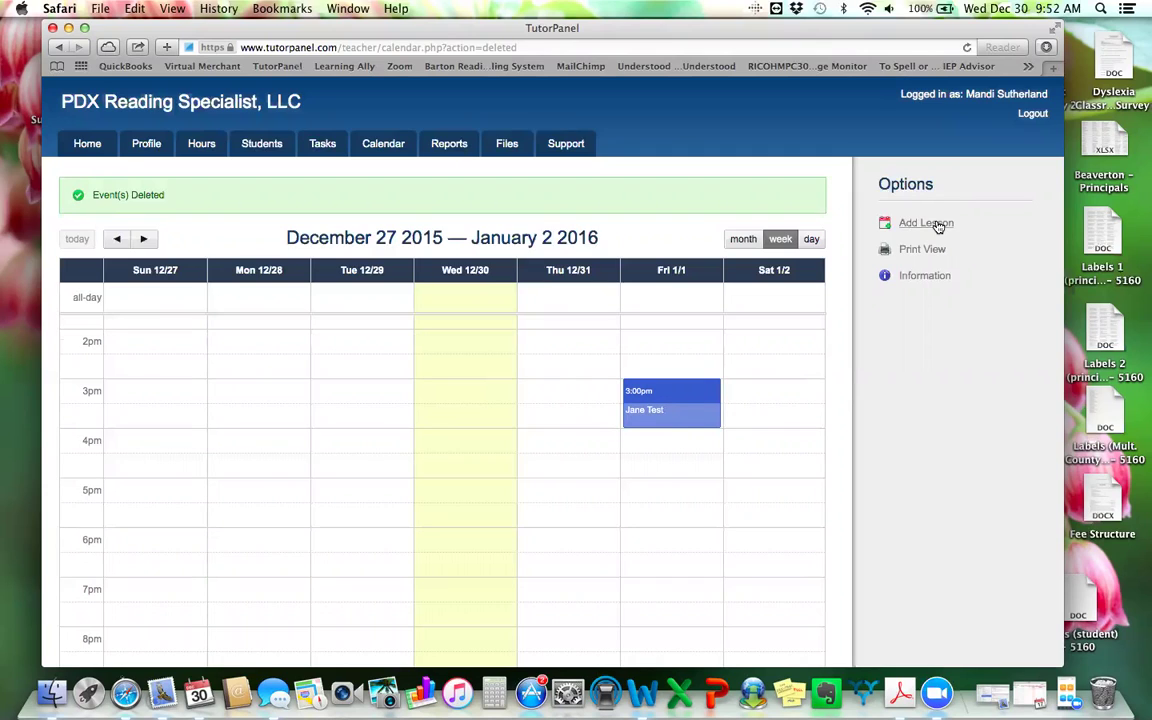
{"action": "left_click", "coordinate": [674, 392]}
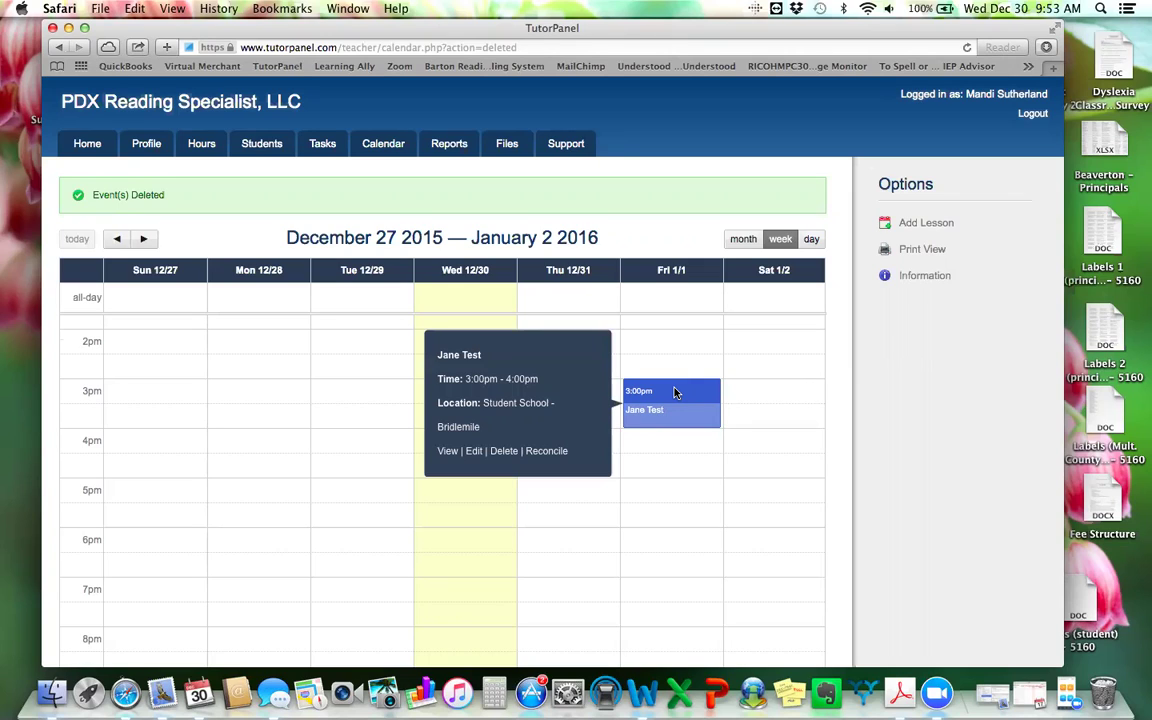
Reconcile the Friday 1/1 lesson and change its end time to 4:15 PM
{"action": "left_click", "coordinate": [548, 452]}
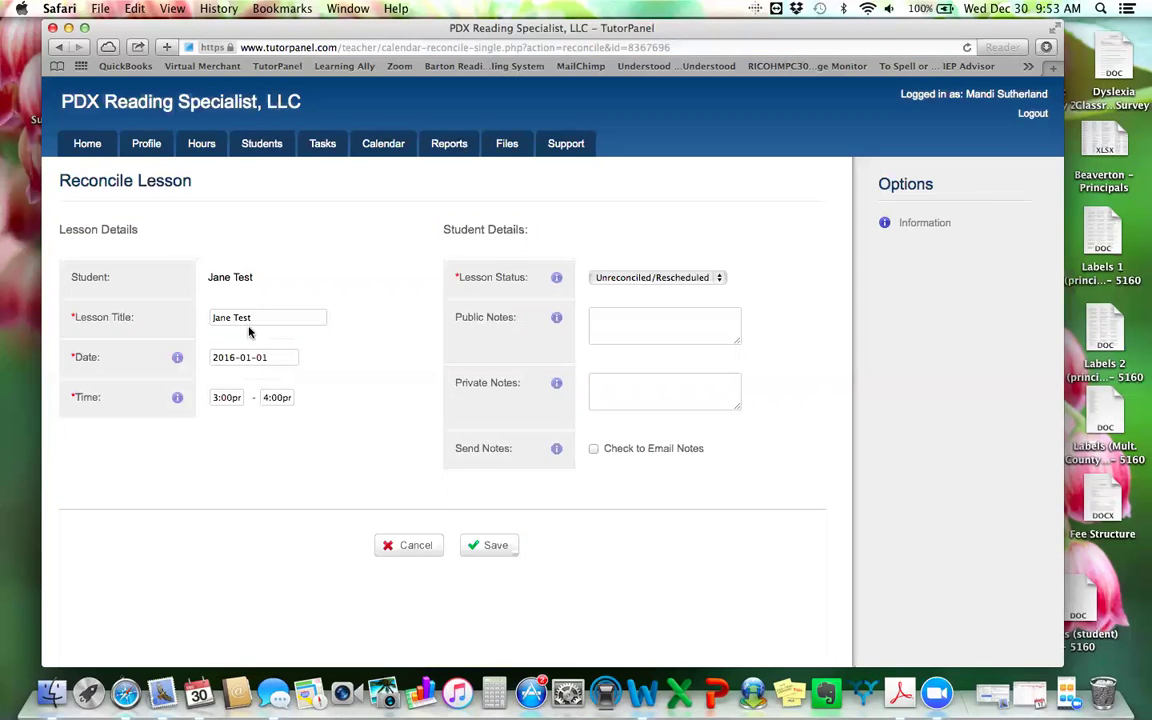
{"action": "left_click", "coordinate": [290, 398]}
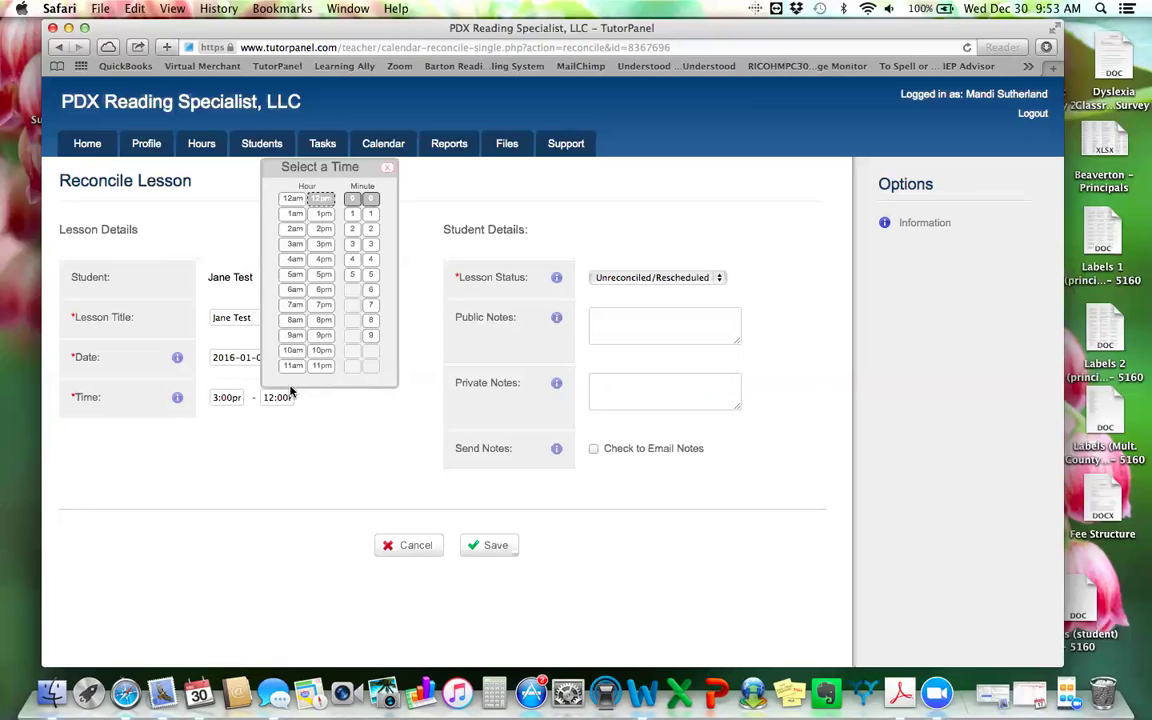
{"action": "left_click", "coordinate": [352, 216]}
{"action": "left_click", "coordinate": [373, 273]}
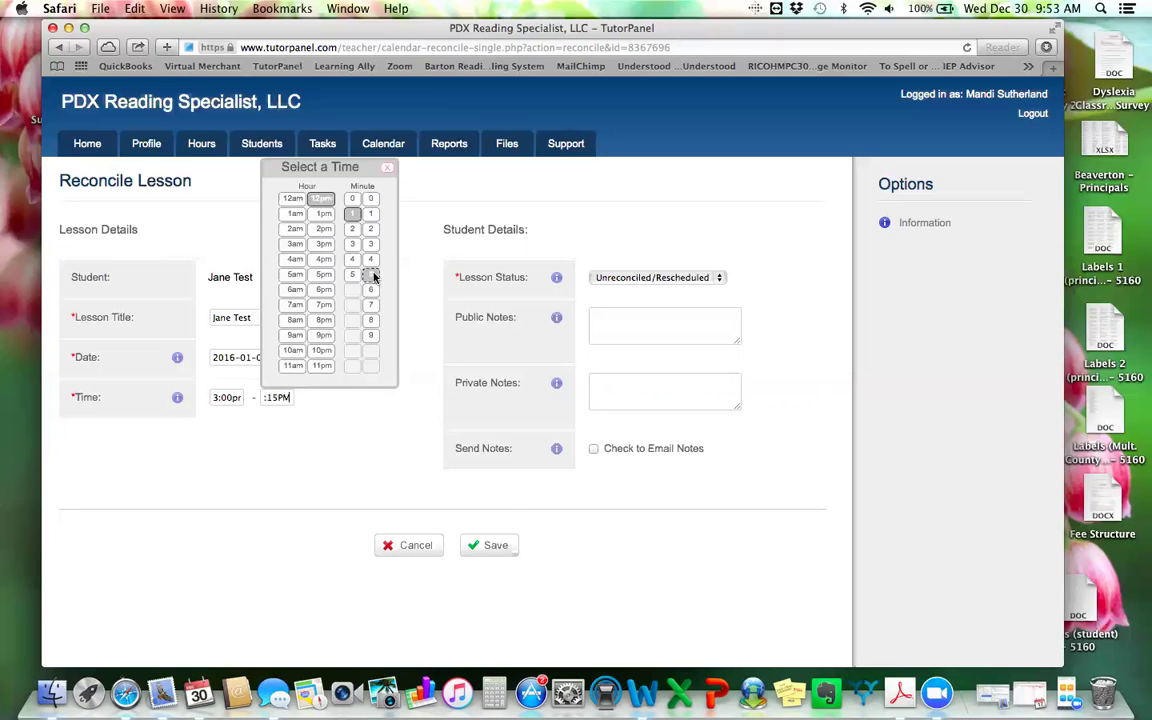
{"action": "left_click", "coordinate": [321, 471]}
{"action": "left_click", "coordinate": [281, 397]}
{"action": "left_click", "coordinate": [323, 259]}
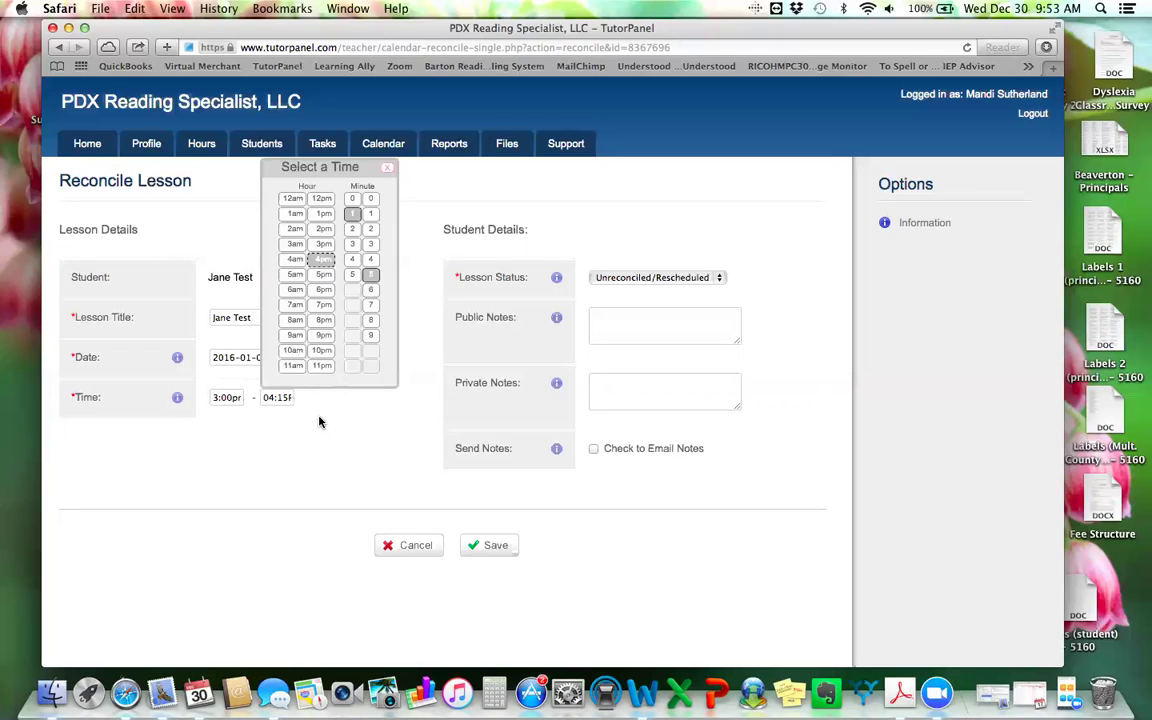
{"action": "left_click", "coordinate": [319, 419]}
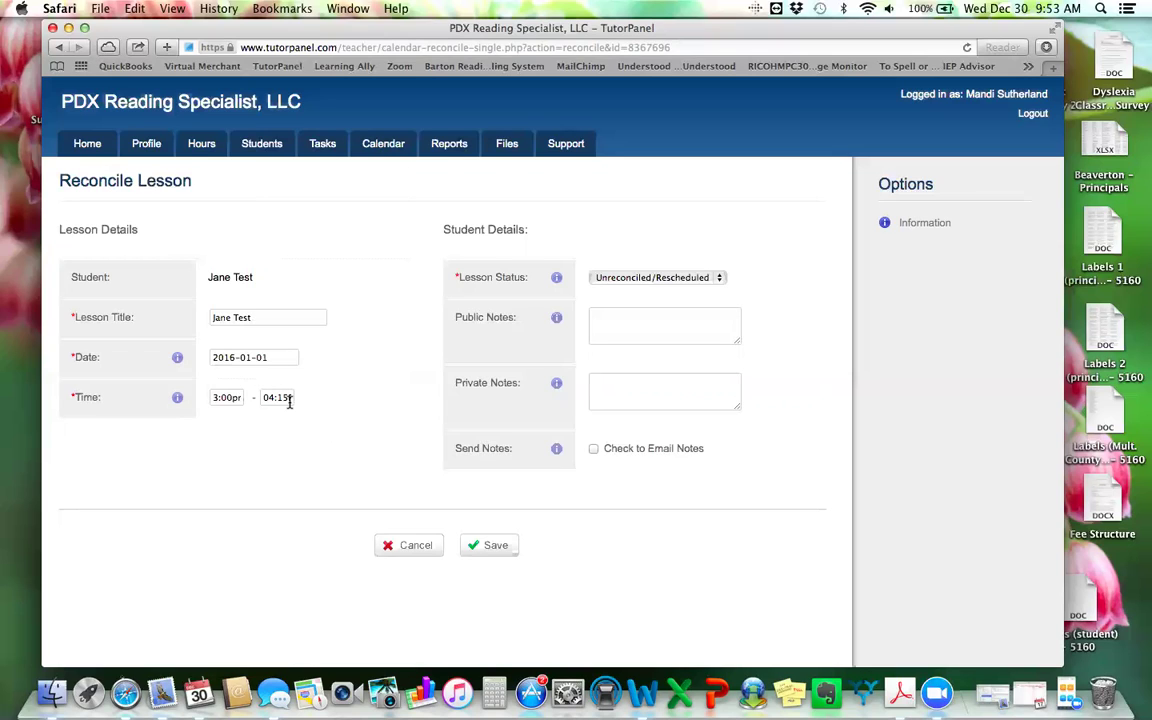
Cycle the Lesson Status through Canceled and Missed, finally setting it to Attended
{"action": "left_click", "coordinate": [720, 279]}
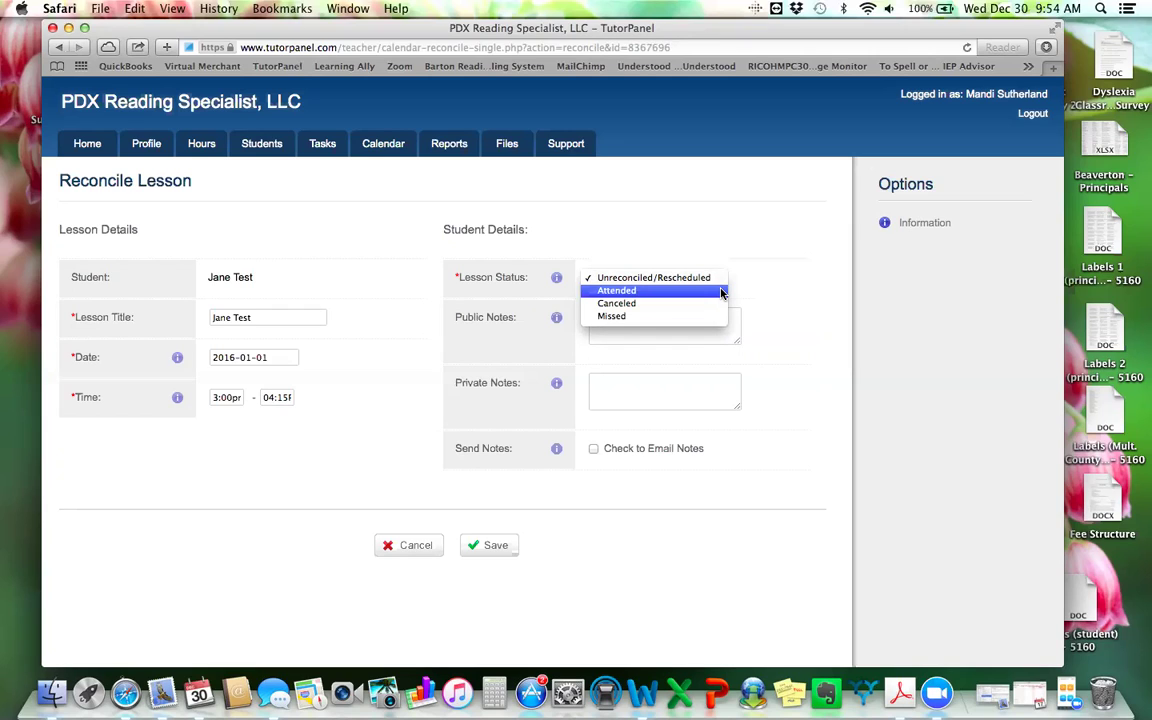
{"action": "left_click", "coordinate": [721, 292]}
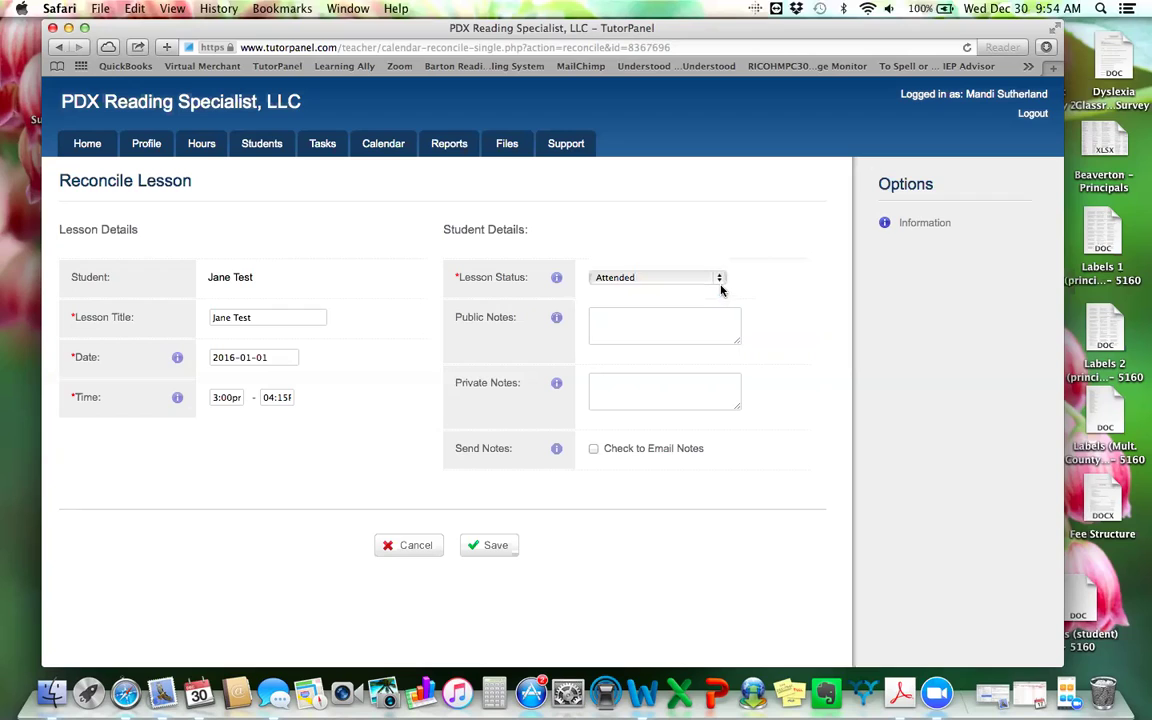
{"action": "left_click", "coordinate": [721, 279]}
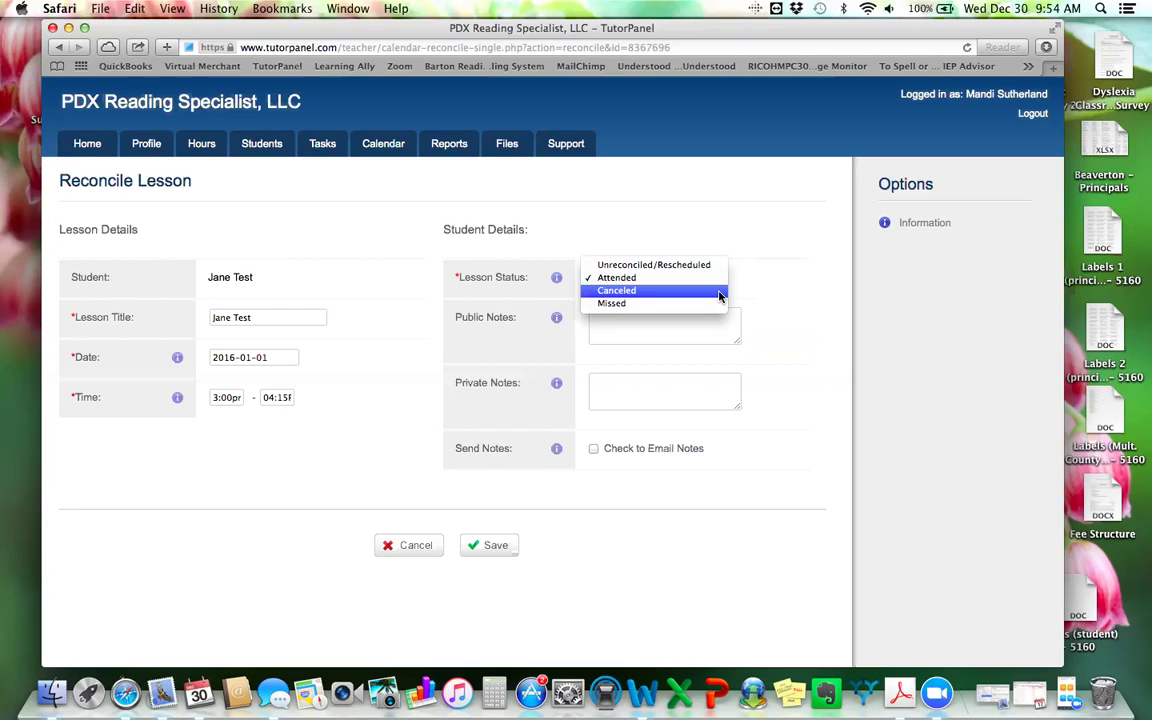
{"action": "left_click", "coordinate": [719, 293]}
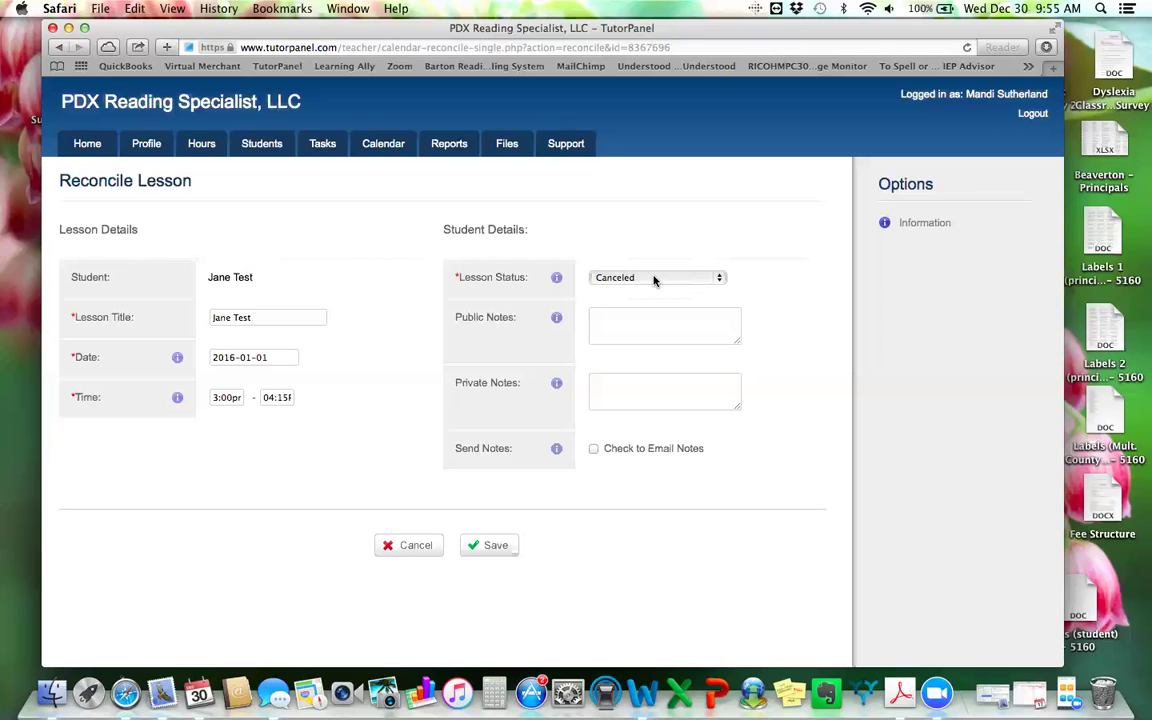
{"action": "left_click", "coordinate": [717, 280]}
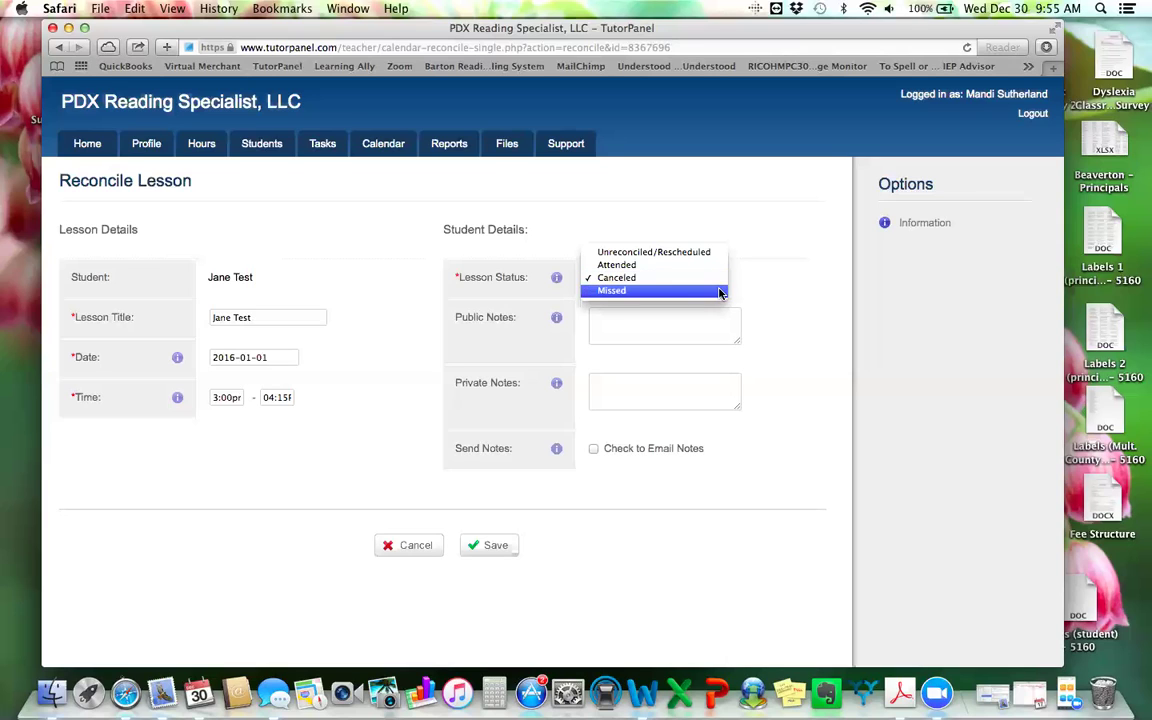
{"action": "left_click", "coordinate": [719, 291]}
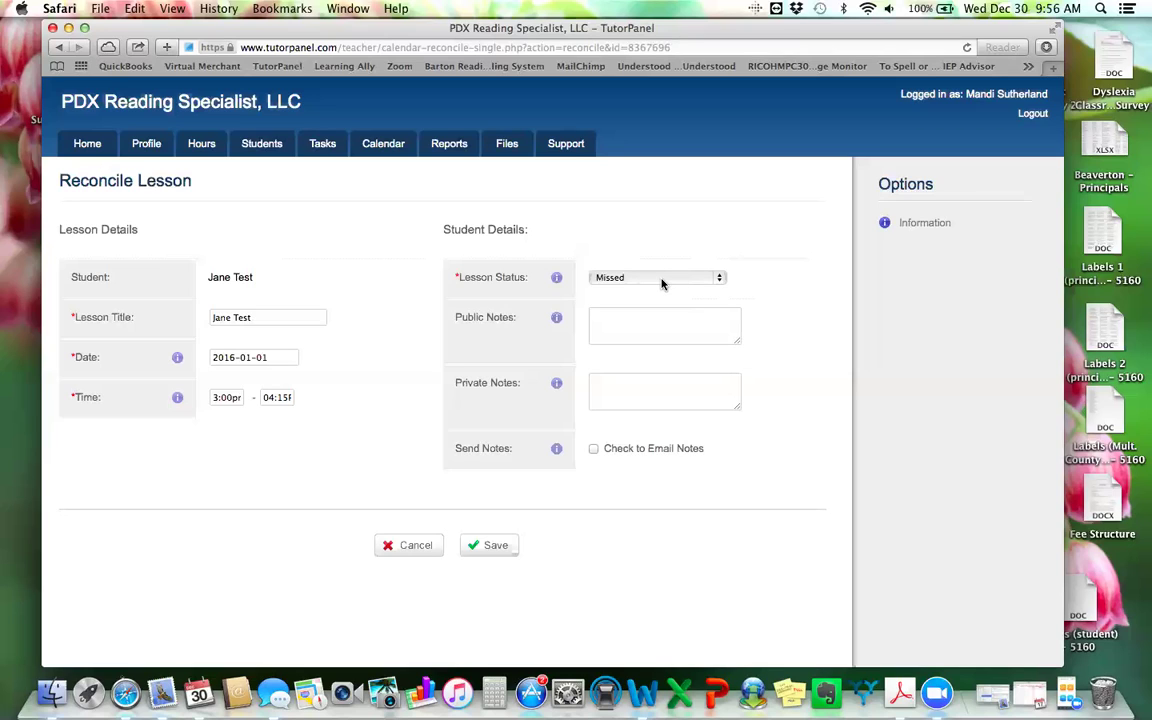
{"action": "left_click", "coordinate": [719, 279]}
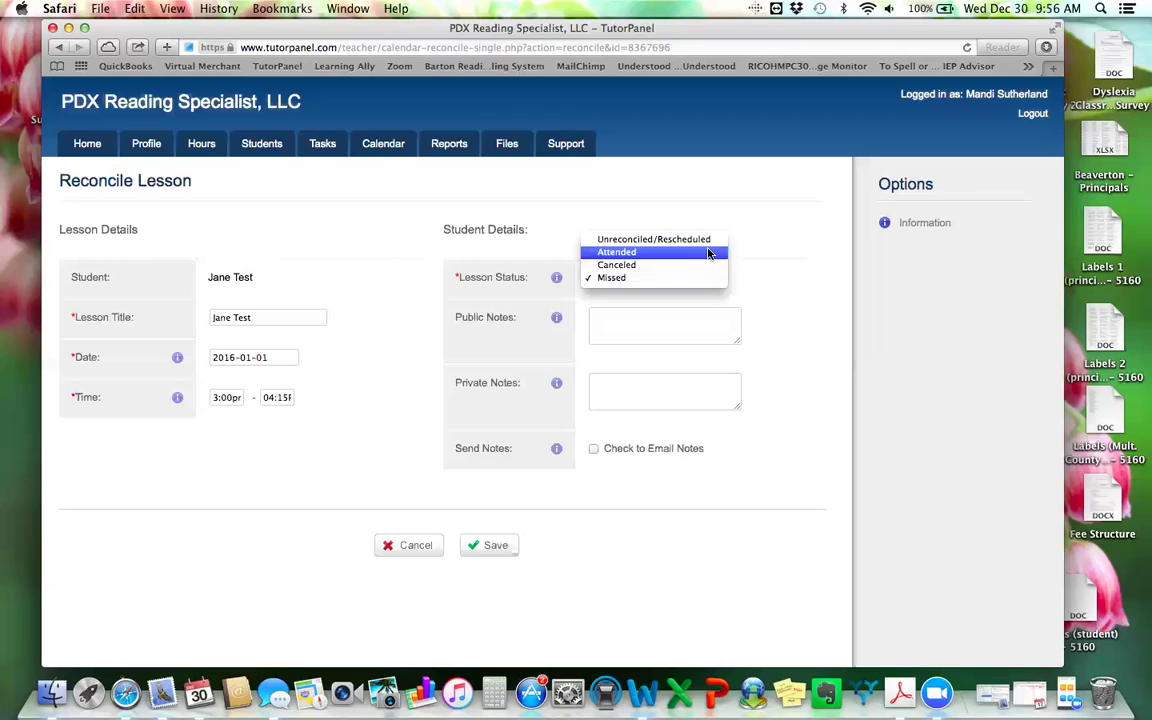
{"action": "left_click", "coordinate": [708, 254]}
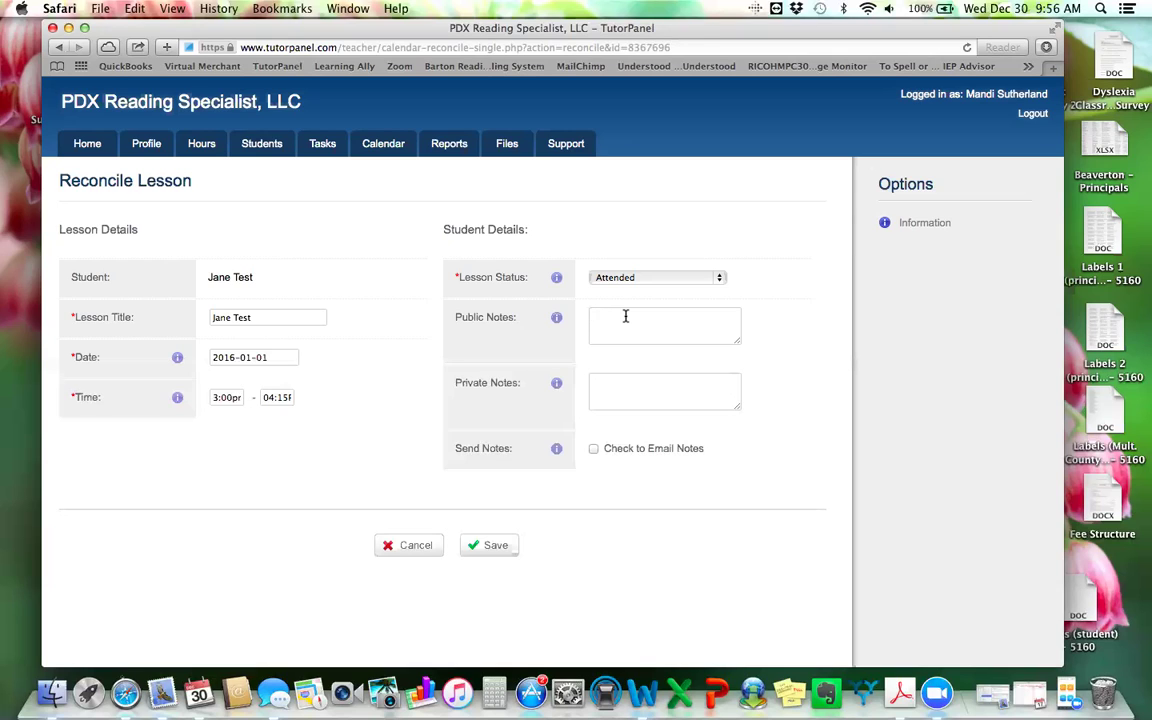
Click into Public Notes, then drag the Safari window right to uncover the desktop PDF
{"action": "left_click", "coordinate": [601, 321]}
{"action": "left_click", "coordinate": [595, 315]}
{"action": "left_click_drag", "start_coordinate": [393, 33], "coordinate": [513, 40]}
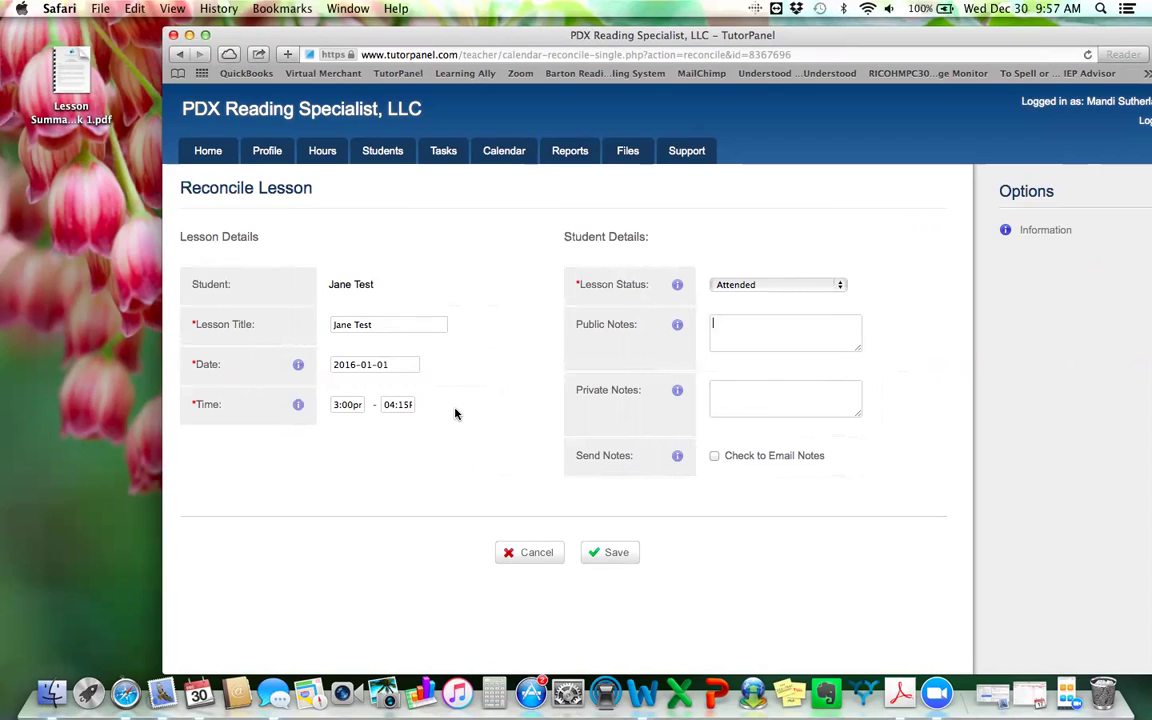
Open Lesson Summary - Book 1.pdf in Acrobat and scroll to the Lesson 1 paragraph
{"action": "left_click", "coordinate": [72, 73]}
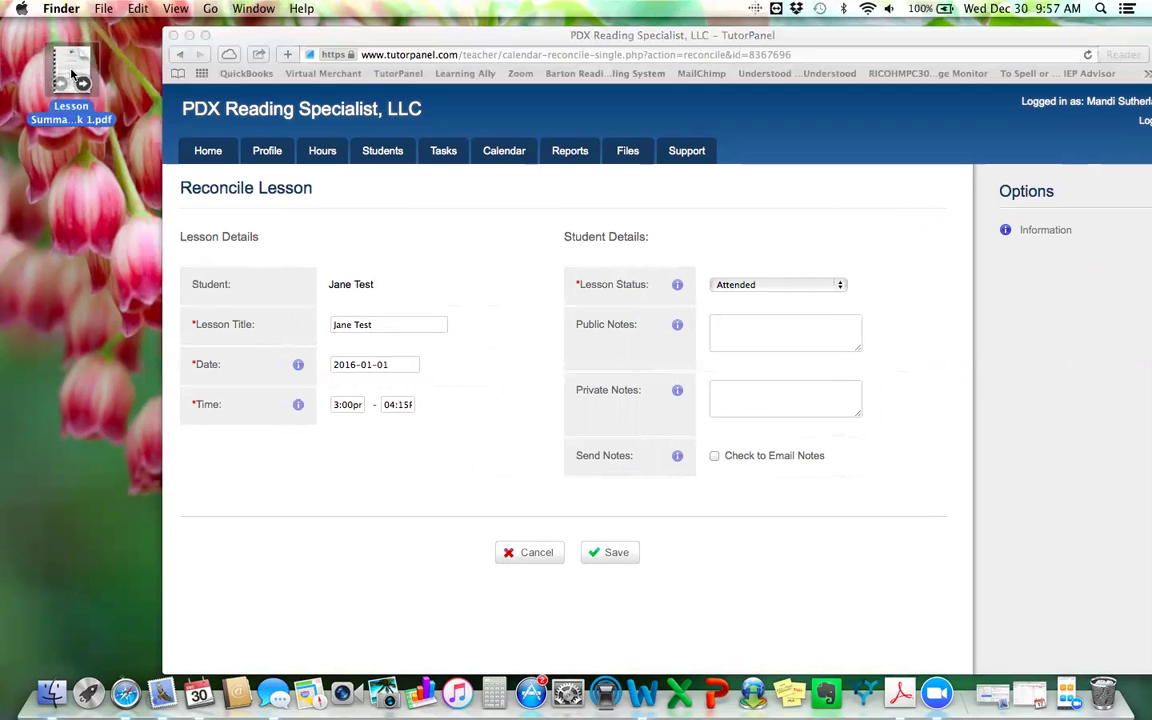
{"action": "double_click", "coordinate": [72, 73]}
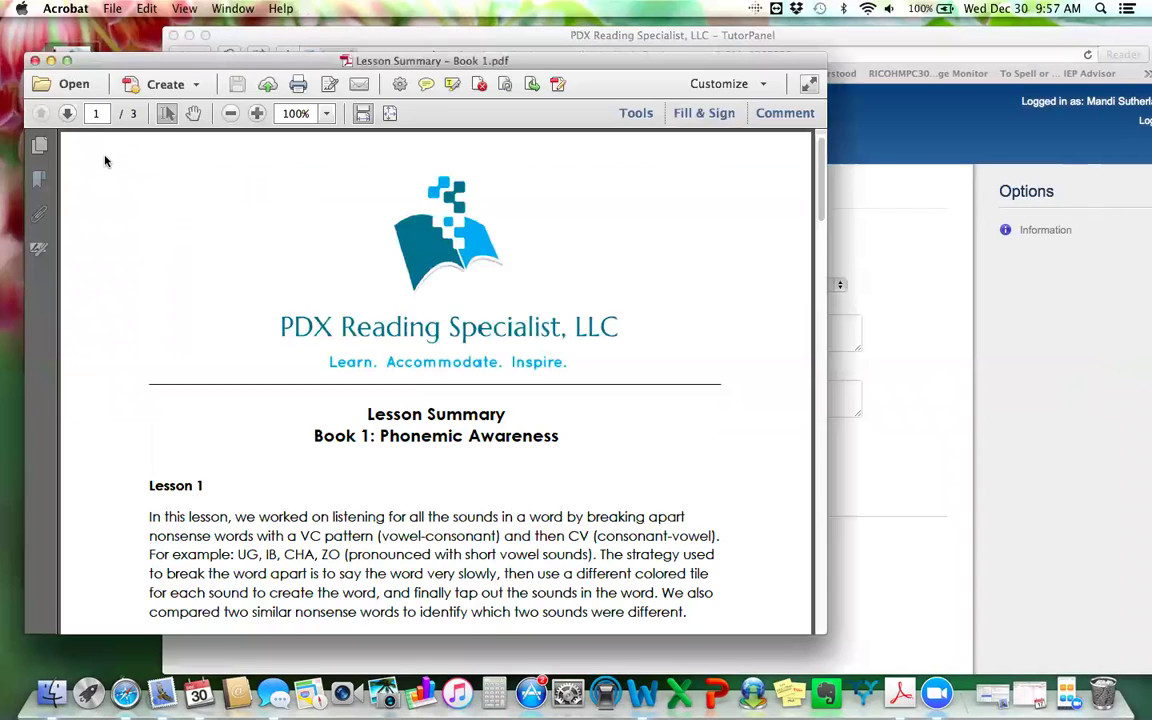
{"action": "left_click_drag", "start_coordinate": [322, 58], "coordinate": [320, 24]}
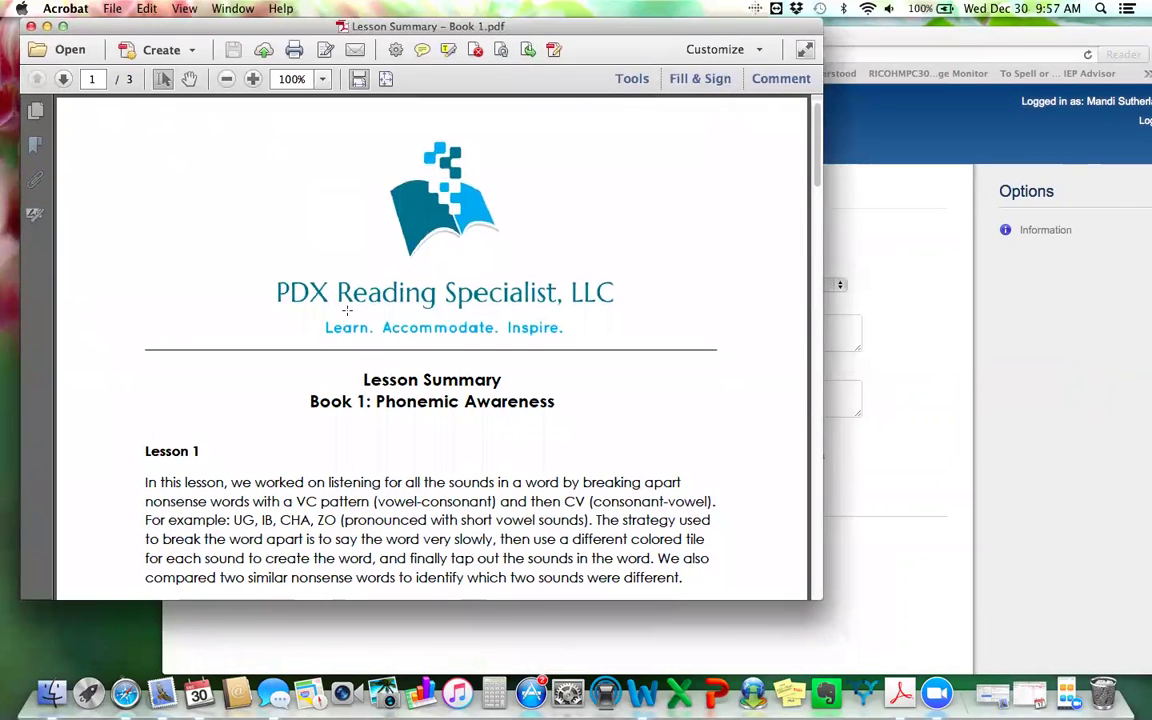
{"action": "scroll", "coordinate": [347, 311], "scroll_direction": "down", "scroll_amount": 5}
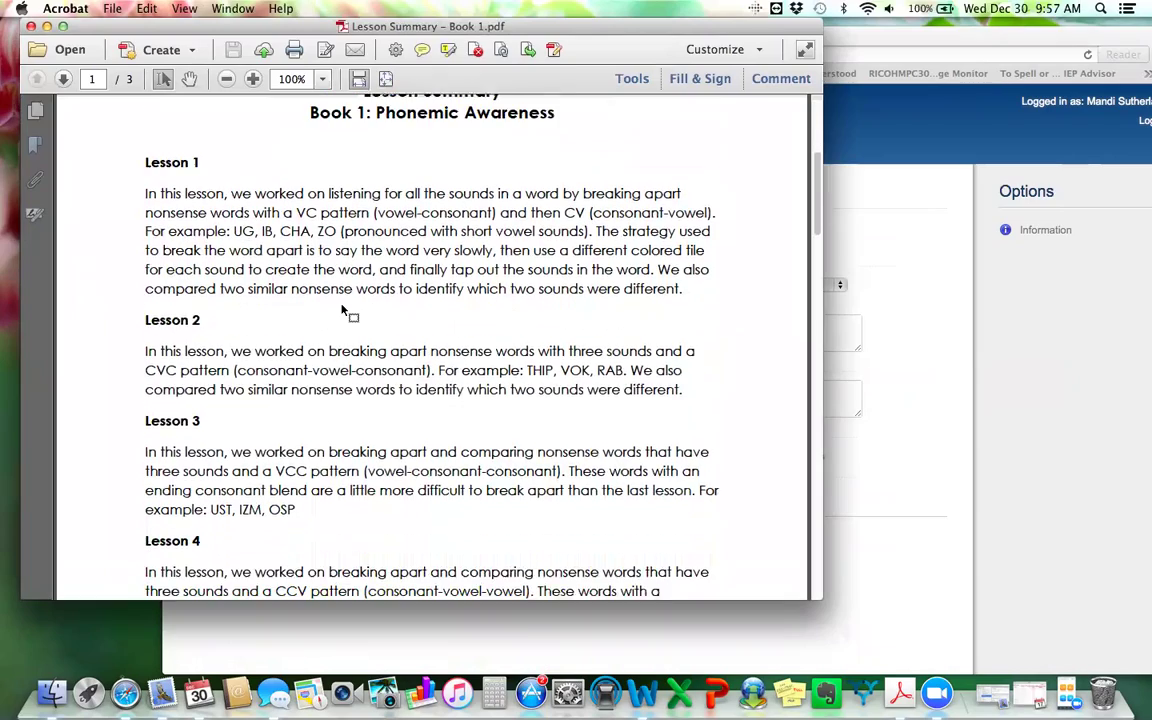
{"action": "scroll", "coordinate": [341, 311], "scroll_direction": "down", "scroll_amount": 6}
{"action": "scroll", "coordinate": [347, 311], "scroll_direction": "up", "scroll_amount": 10}
{"action": "scroll", "coordinate": [347, 311], "scroll_direction": "down", "scroll_amount": 4}
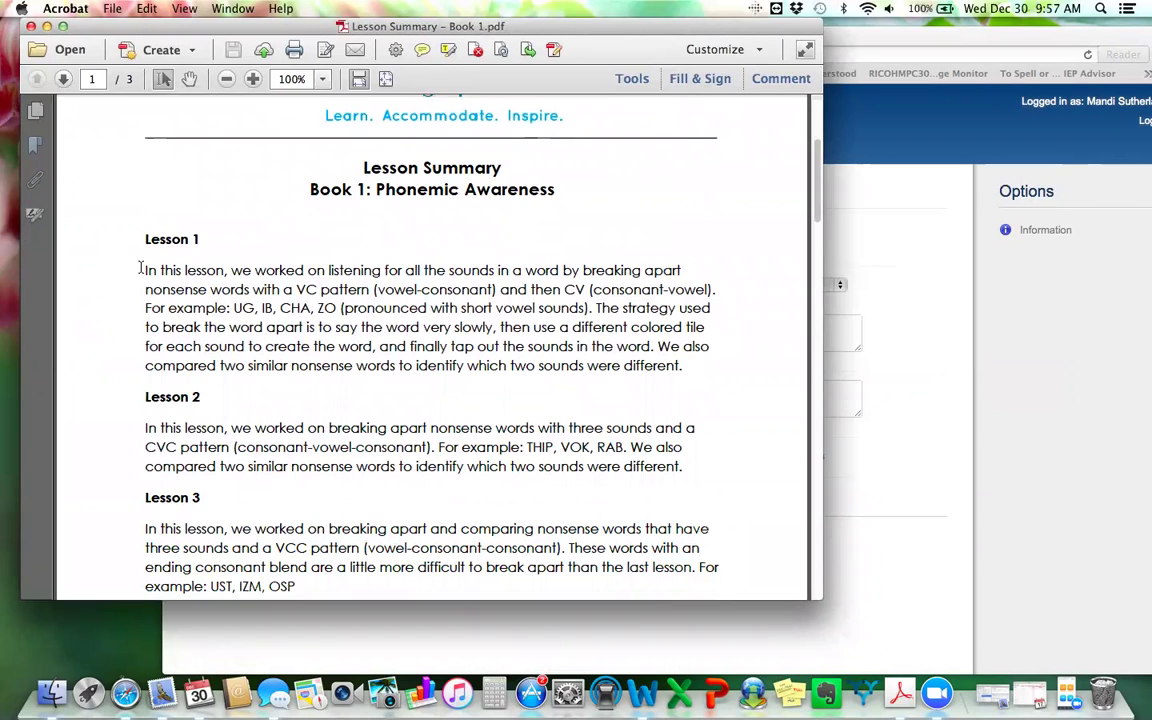
Copy the Lesson 1 paragraph, then close the PDF and Acrobat's window
{"action": "left_click_drag", "start_coordinate": [143, 268], "coordinate": [681, 382]}
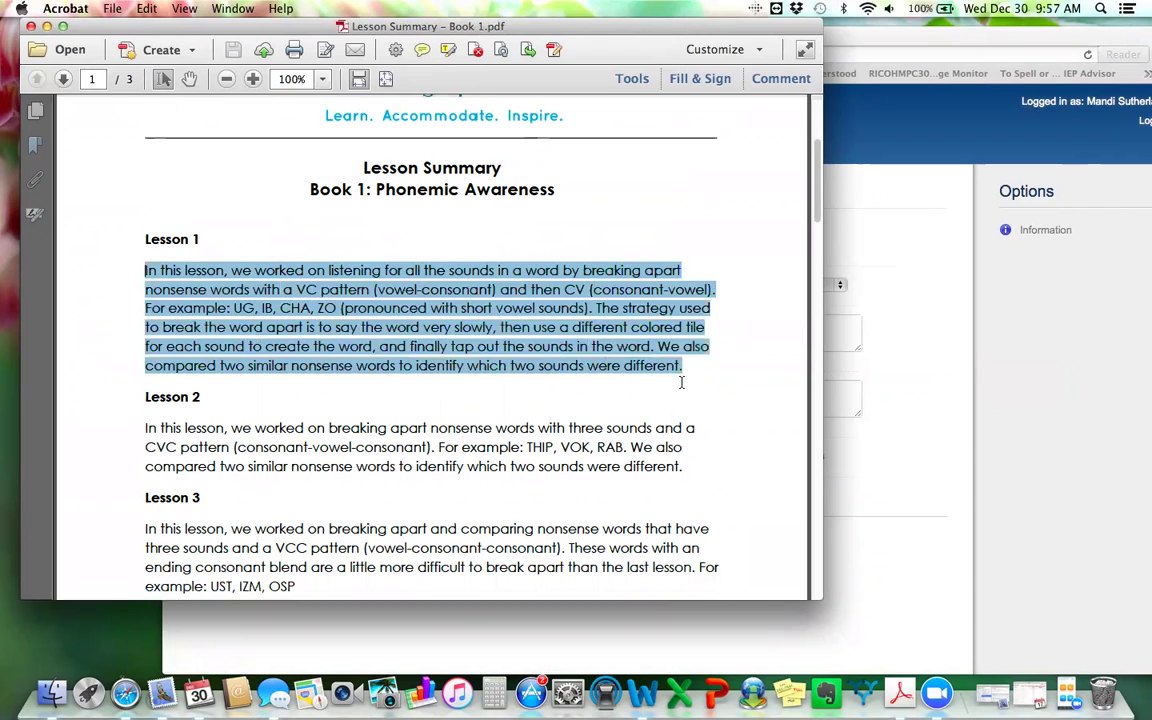
{"action": "right_click", "coordinate": [545, 315]}
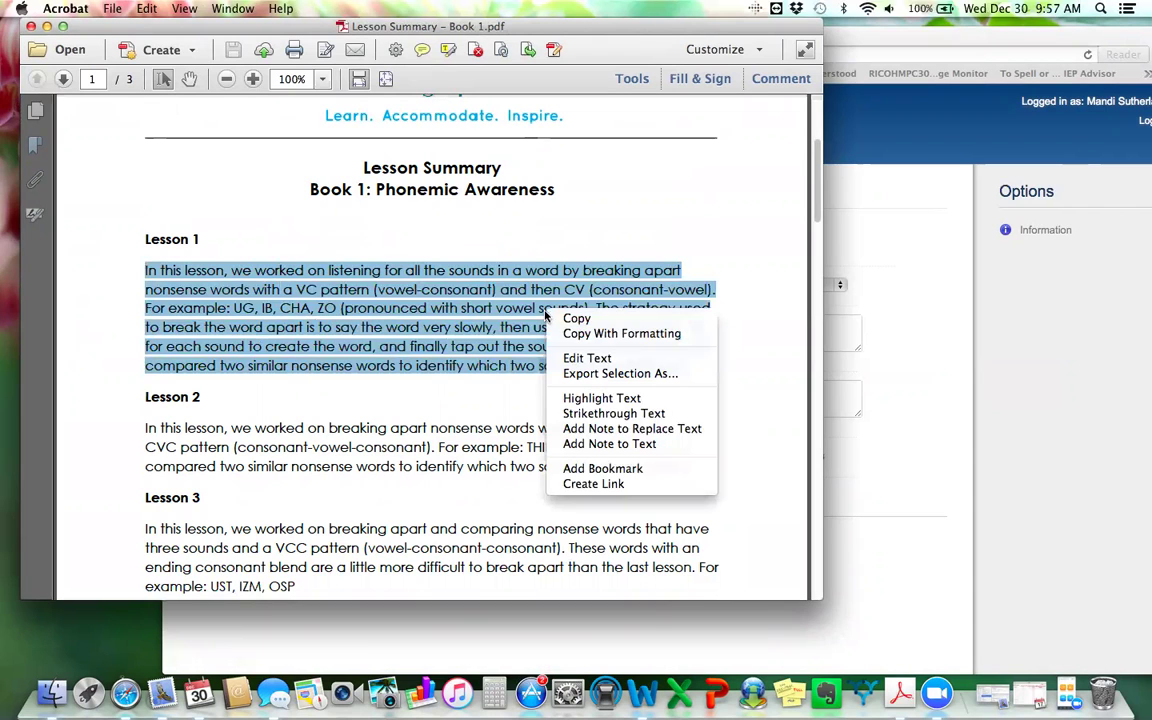
{"action": "left_click", "coordinate": [577, 318]}
{"action": "left_click", "coordinate": [270, 176]}
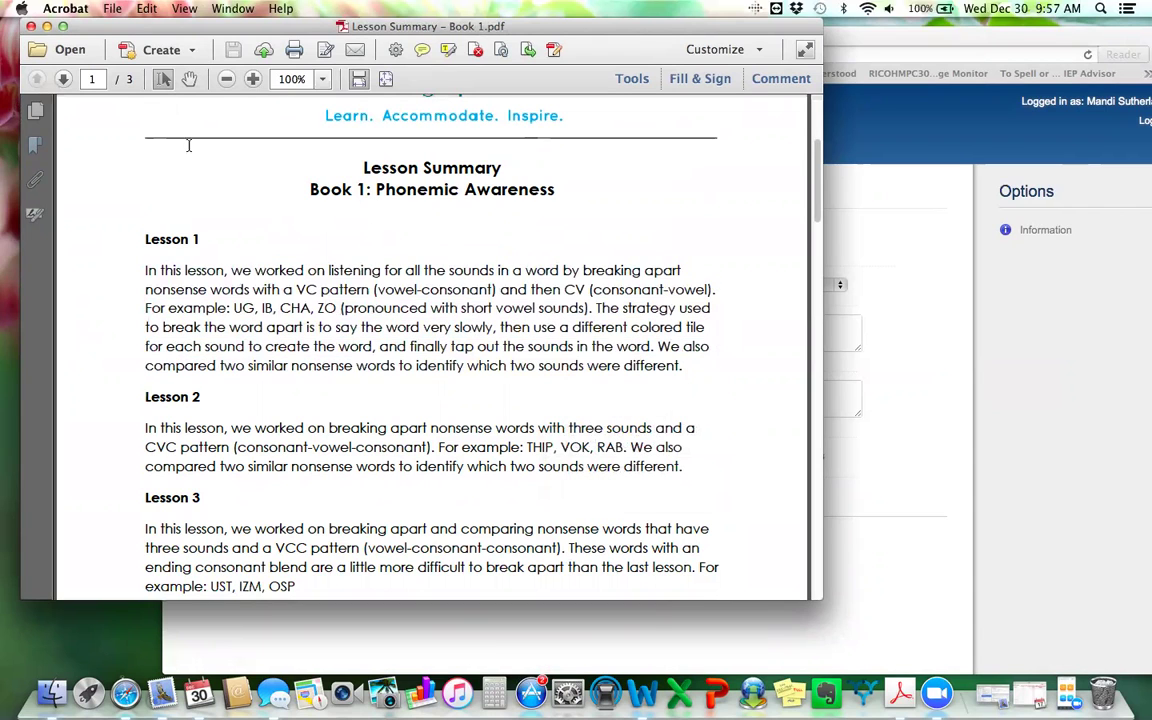
{"action": "left_click", "coordinate": [31, 26]}
{"action": "key", "text": "super+w"}
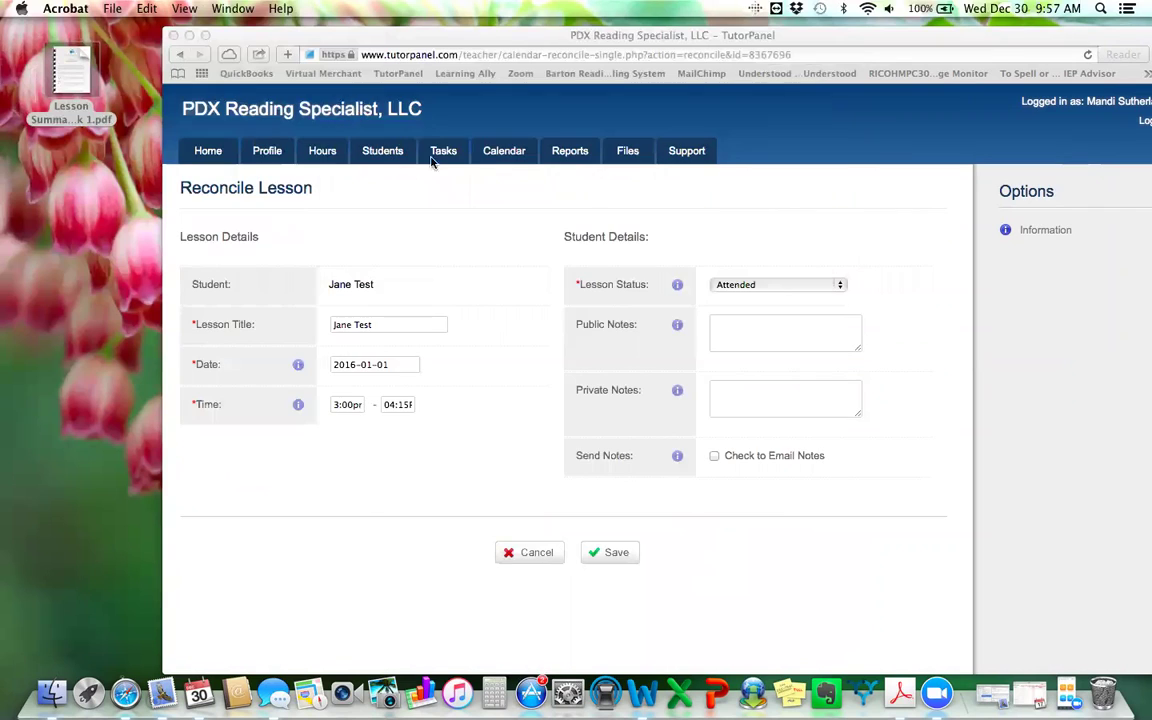
Paste the Lesson 1 summary into Public Notes and add a closing line praising the student's great first session
{"action": "left_click", "coordinate": [762, 323]}
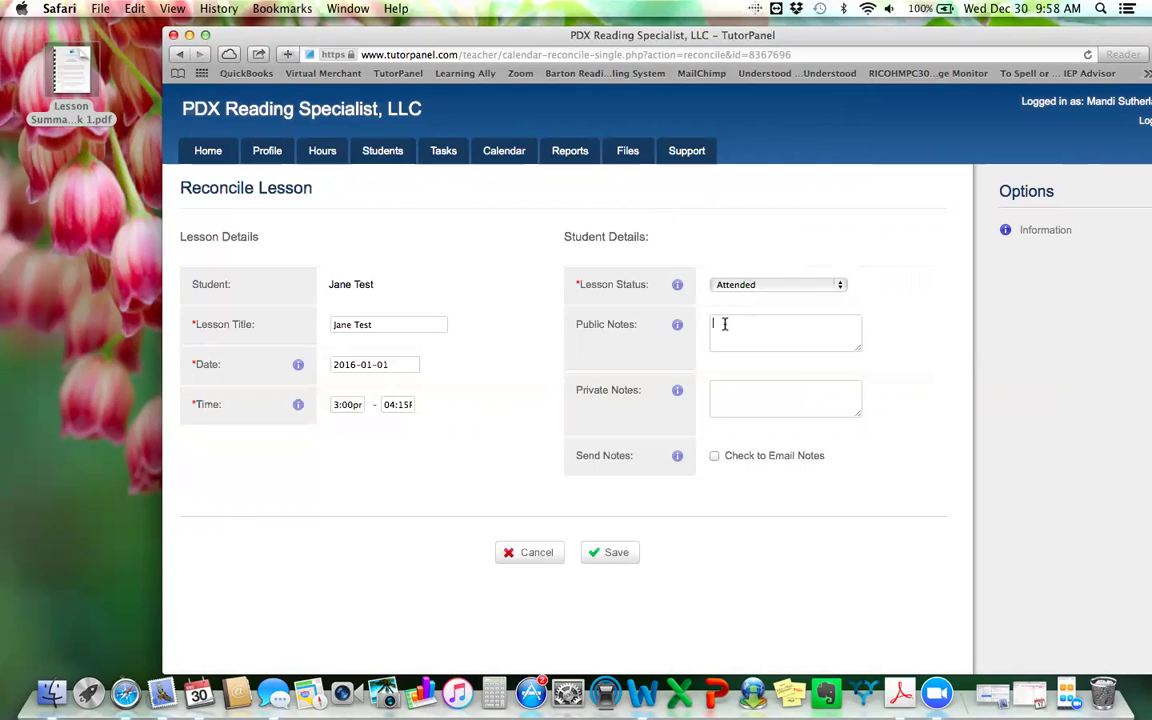
{"action": "scroll", "coordinate": [722, 325], "scroll_direction": "down", "scroll_amount": 1}
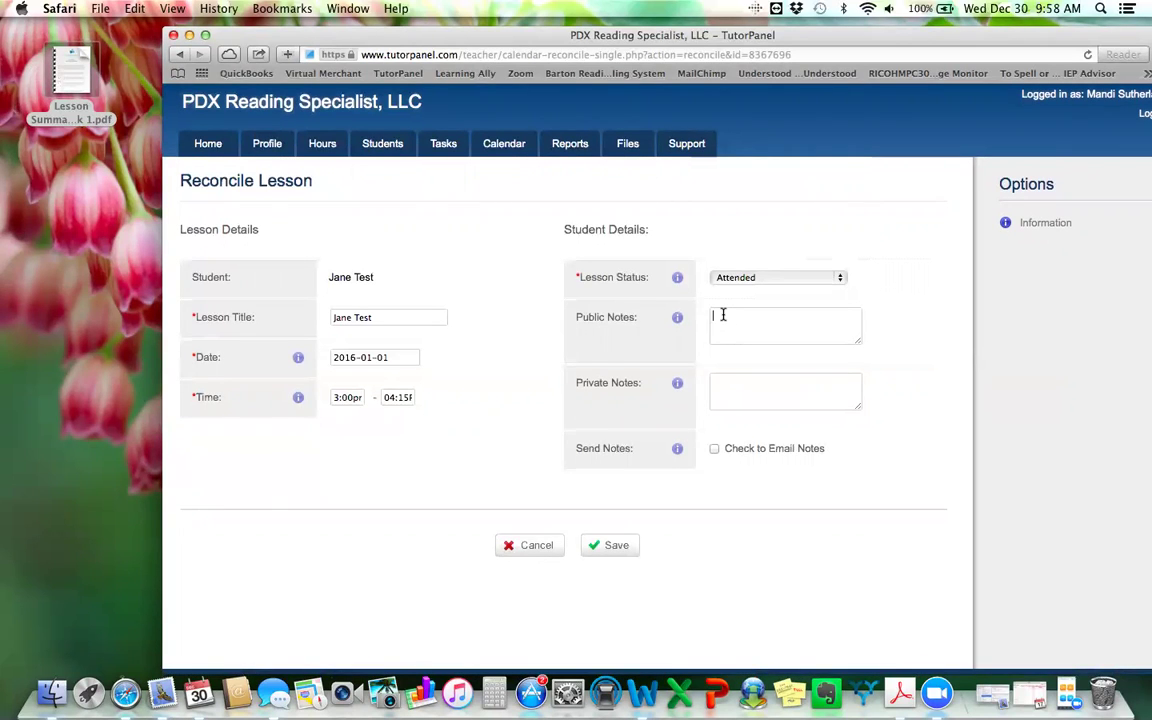
{"action": "right_click", "coordinate": [722, 318]}
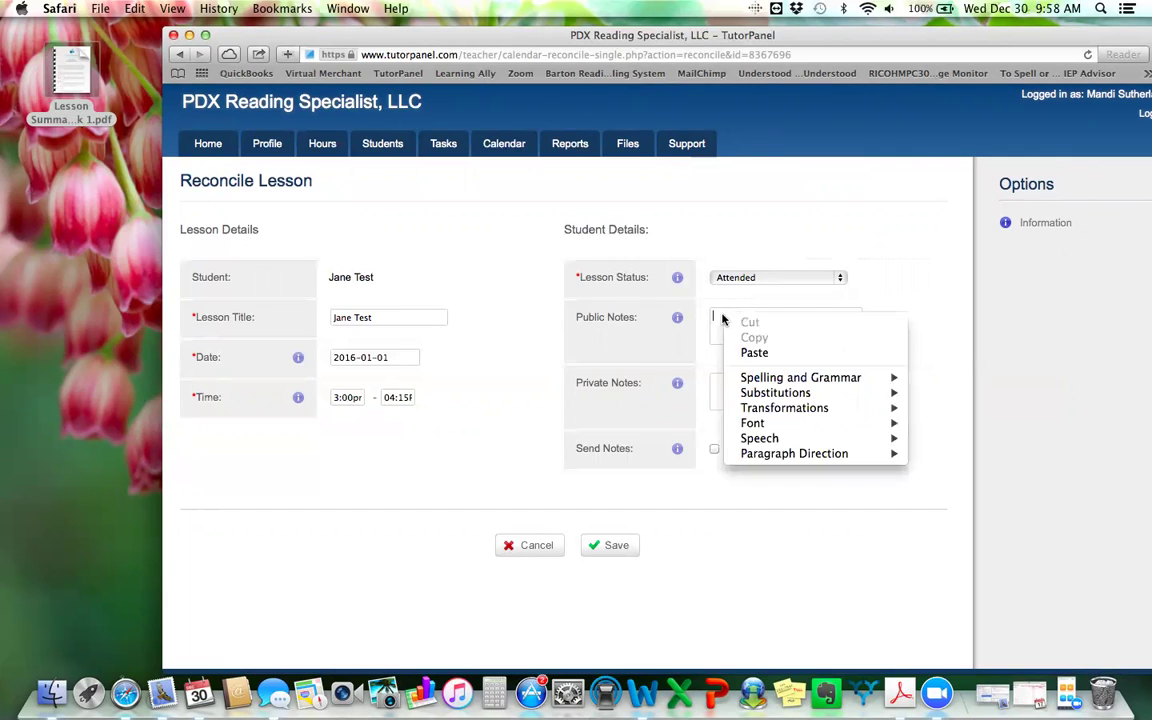
{"action": "left_click", "coordinate": [748, 353]}
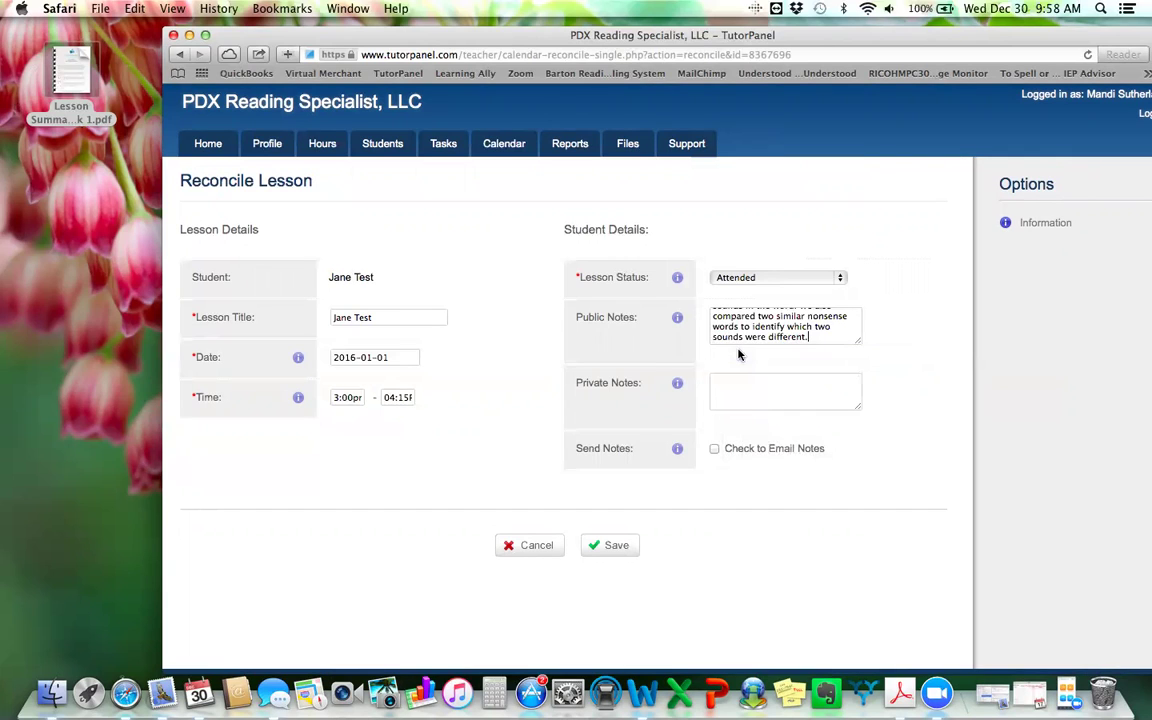
{"action": "key", "text": "Return"}
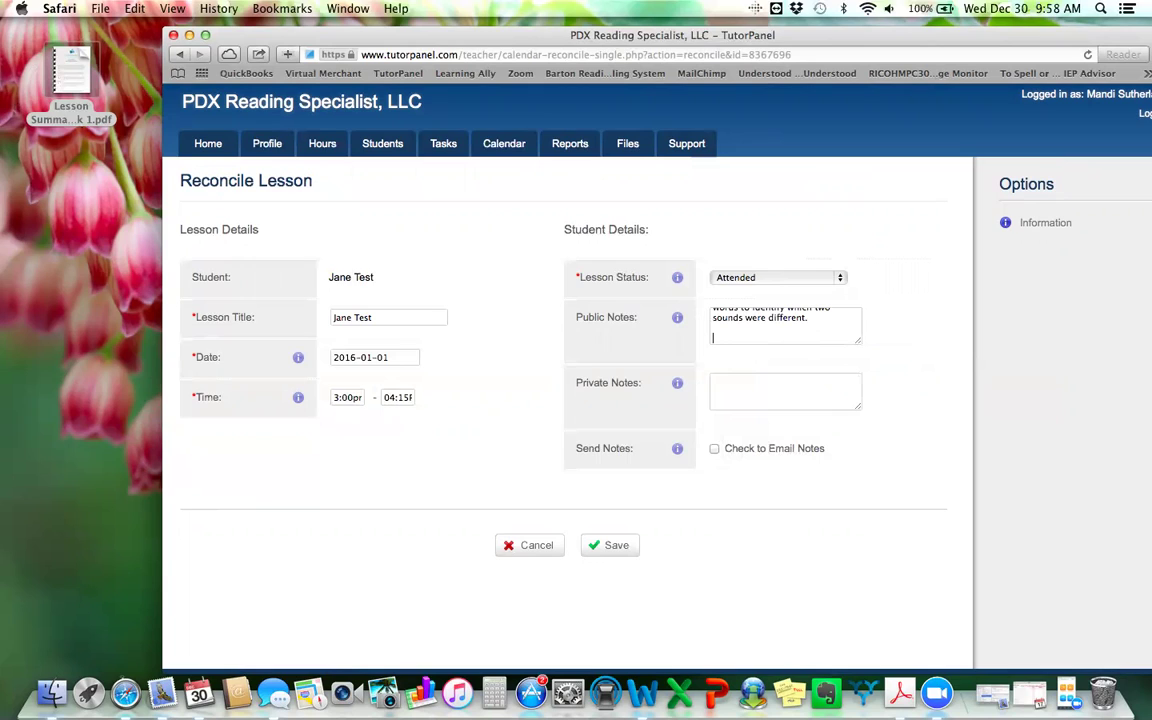
{"action": "type", "text": "Great first session with Jane"}
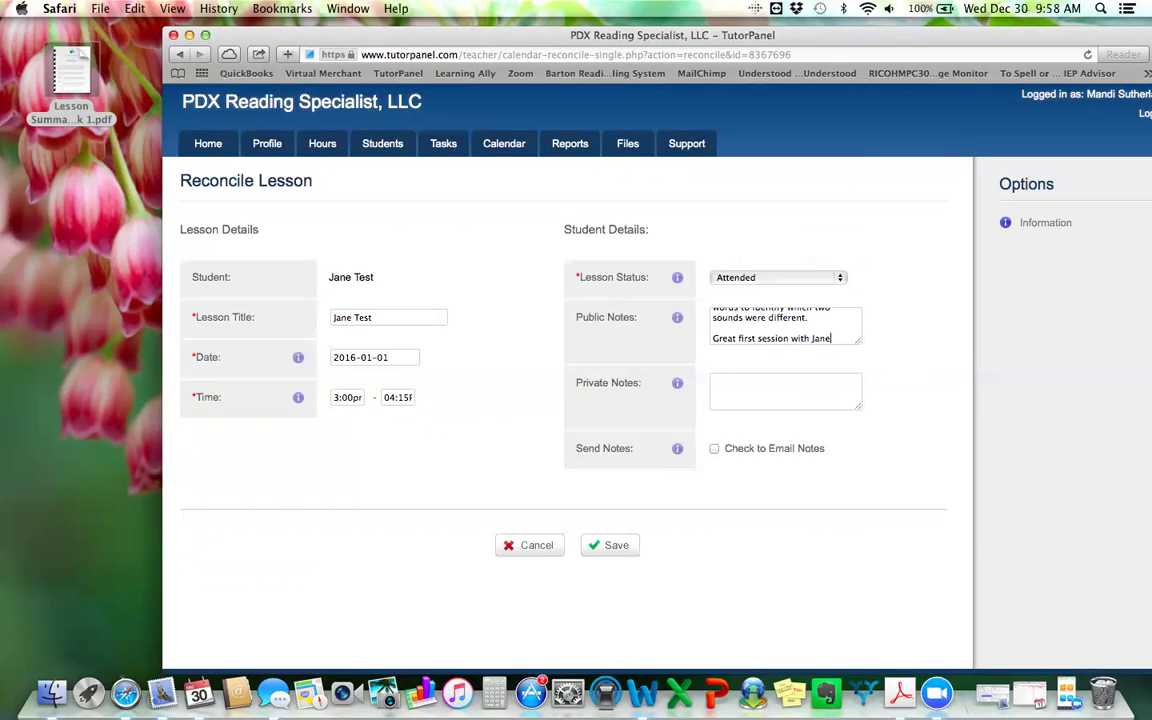
{"action": "type", "text": "!"}
{"action": "scroll", "coordinate": [771, 332], "scroll_direction": "up", "scroll_amount": 10}
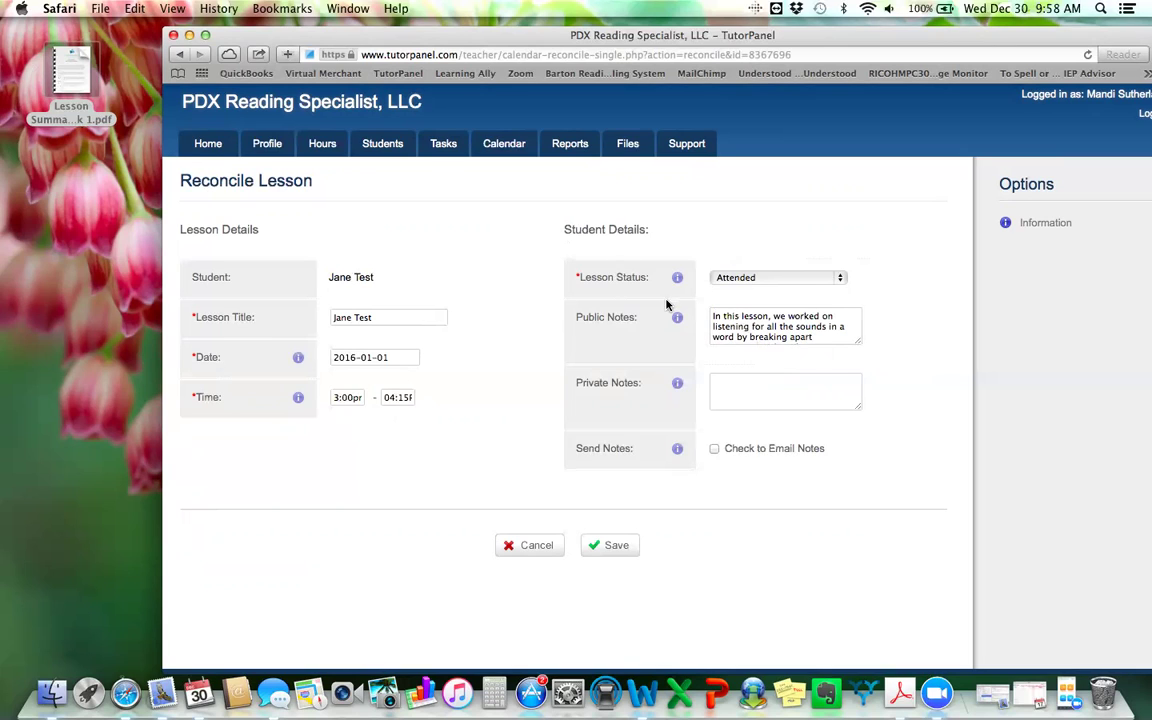
{"action": "left_click", "coordinate": [734, 386]}
{"action": "left_click", "coordinate": [836, 281]}
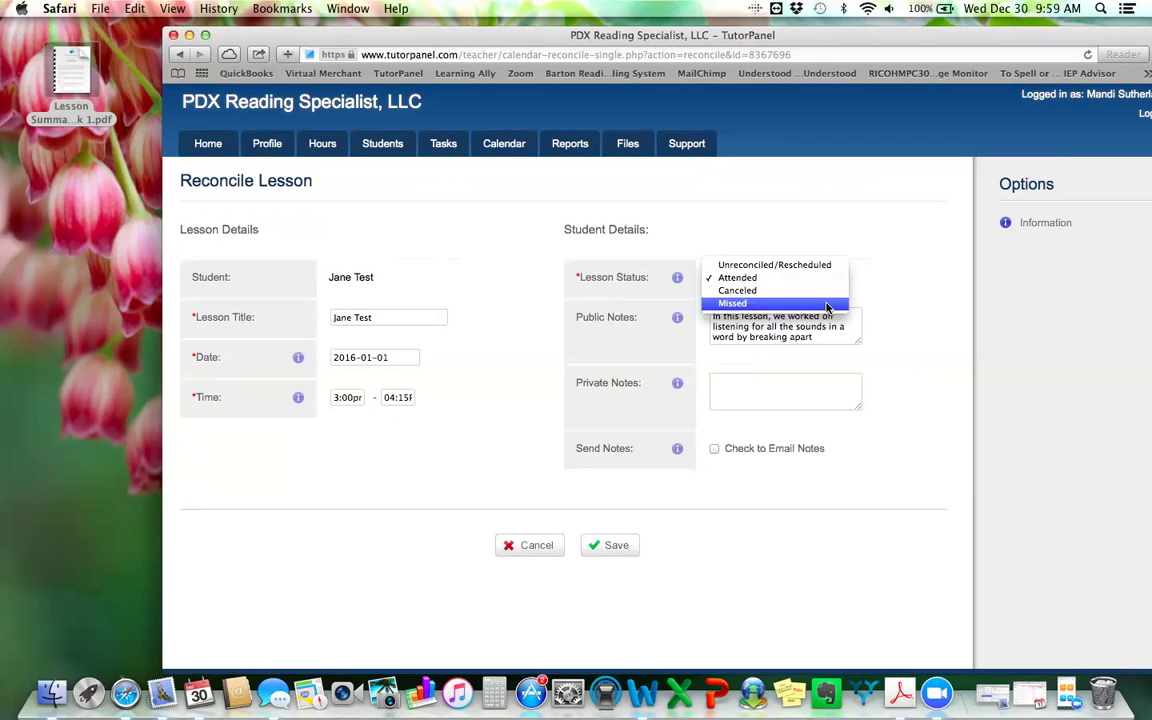
{"action": "left_click", "coordinate": [798, 378]}
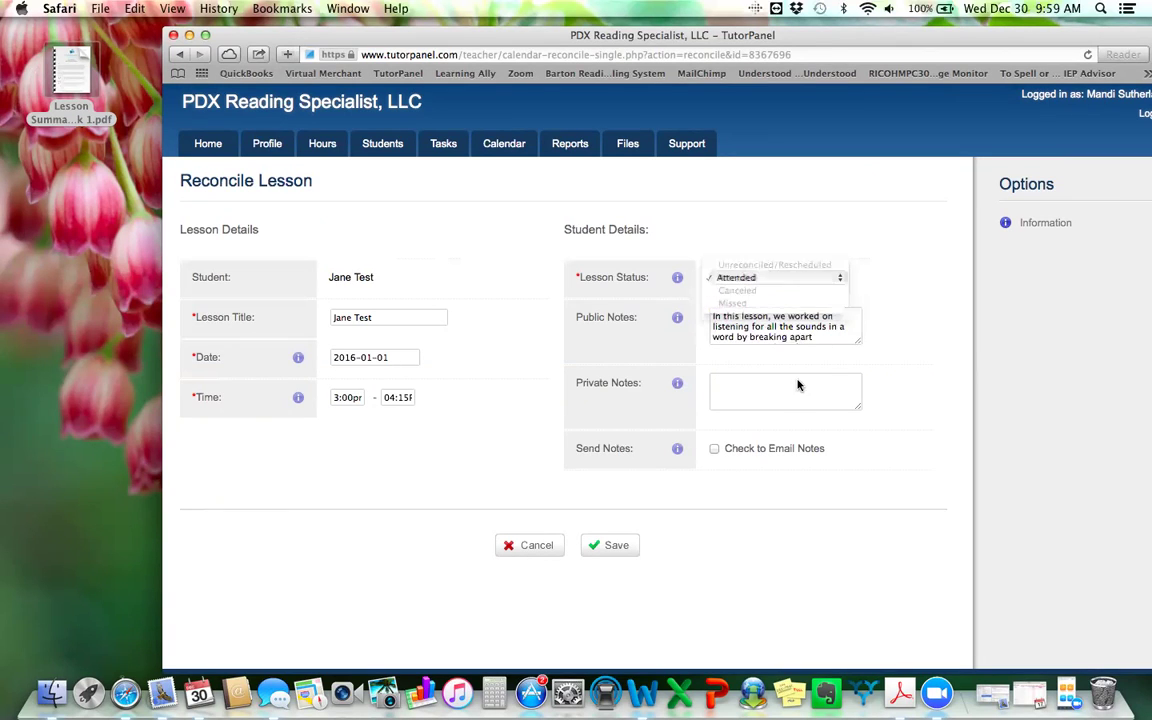
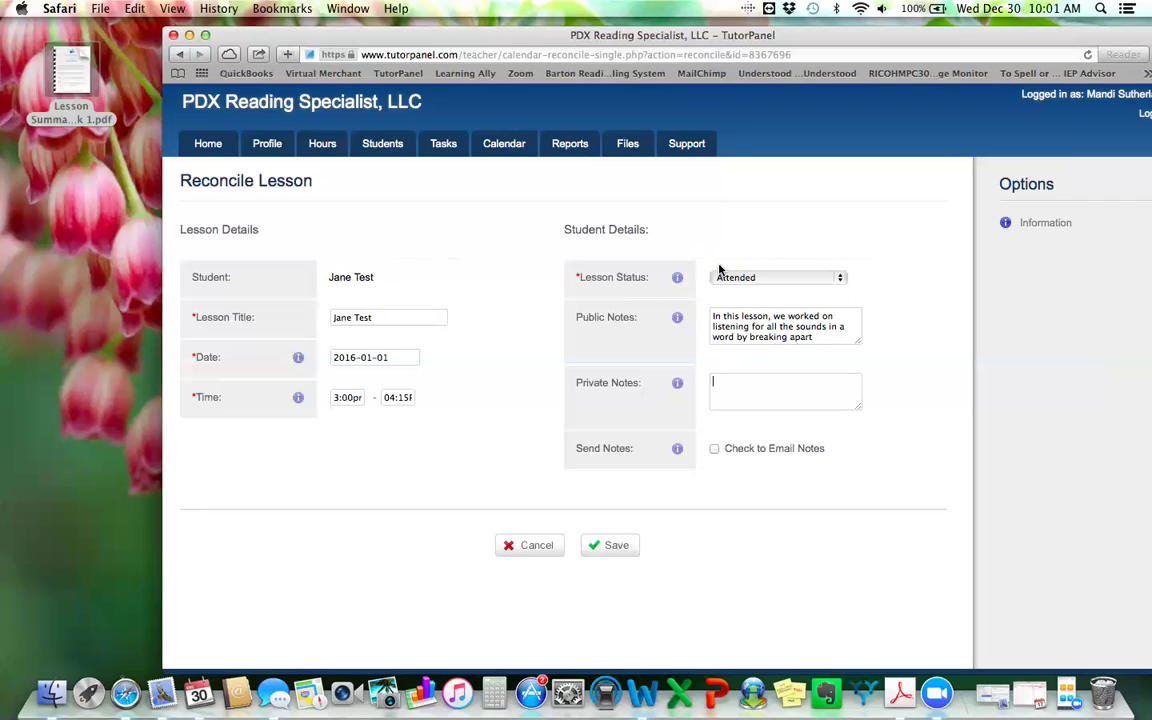
Tick 'Check to Email Notes' on the Reconcile Lesson form
{"action": "left_click", "coordinate": [715, 450]}
Save the reconciled lesson and bring up the Fri 1/1 3:00pm lesson's details on the calendar
{"action": "left_click", "coordinate": [615, 549]}
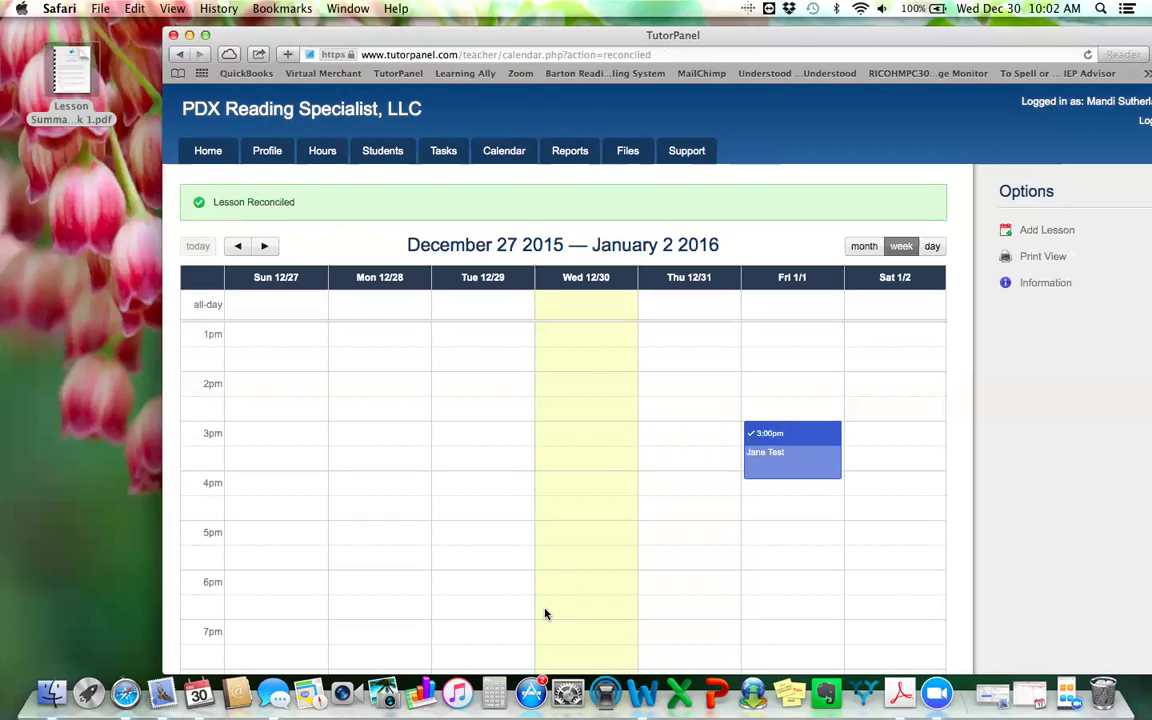
{"action": "left_click", "coordinate": [786, 437]}
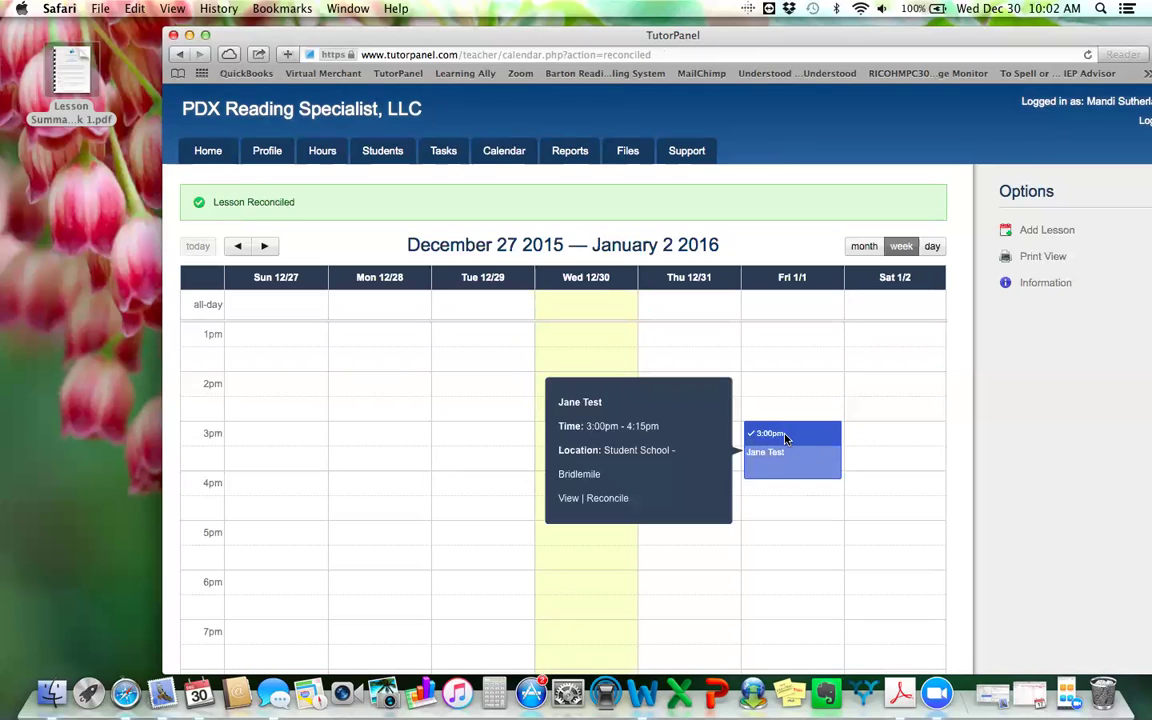
Reopen the lesson's reconcile form and clear all its Public Notes text
{"action": "left_click", "coordinate": [615, 499]}
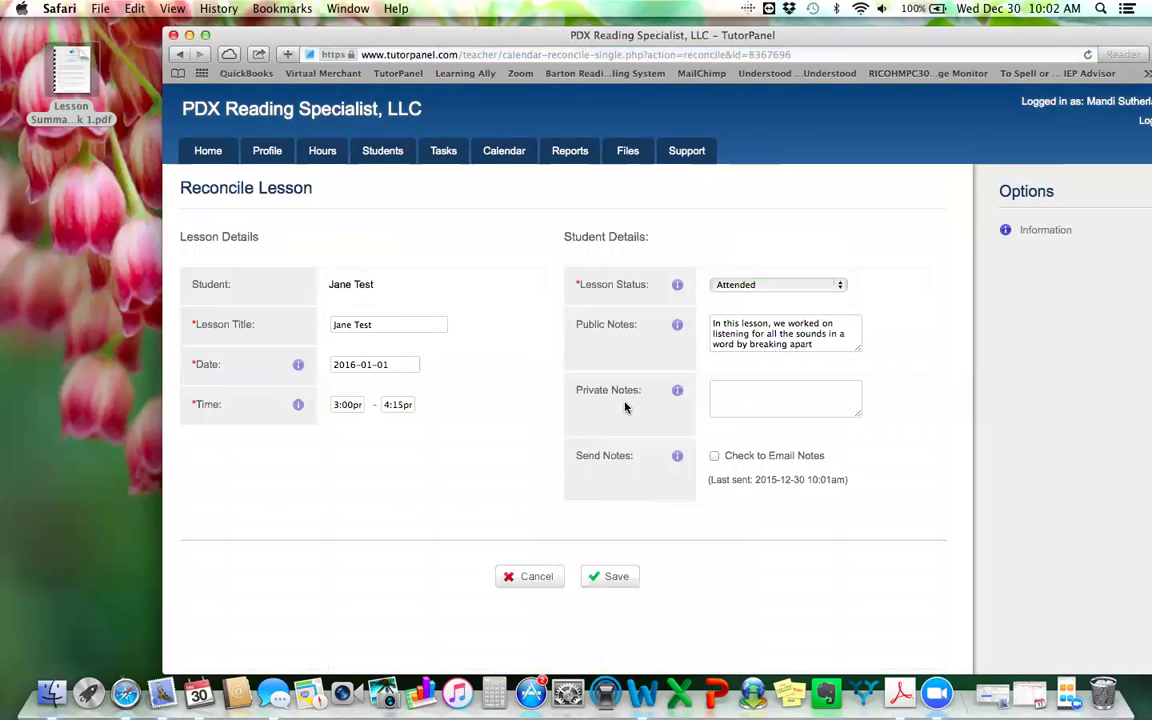
{"action": "left_click_drag", "start_coordinate": [714, 322], "coordinate": [860, 353]}
{"action": "key", "text": "BackSpace"}
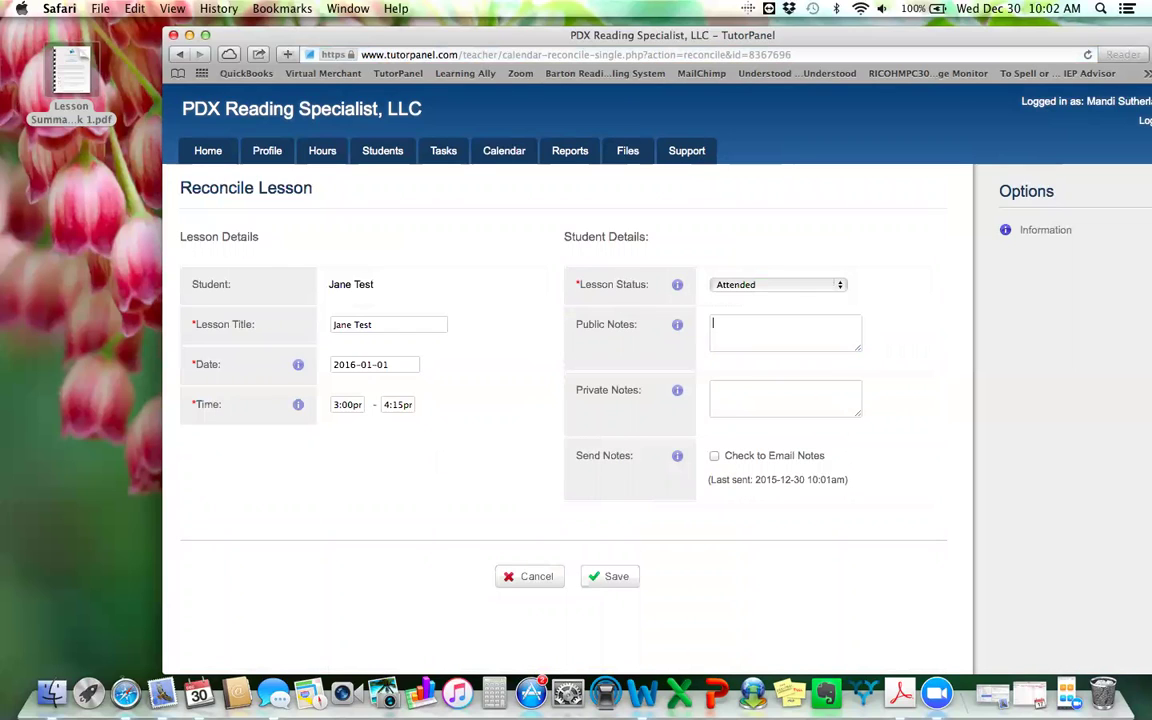
Change the lesson end time to 4:00pm
{"action": "left_click", "coordinate": [402, 404]}
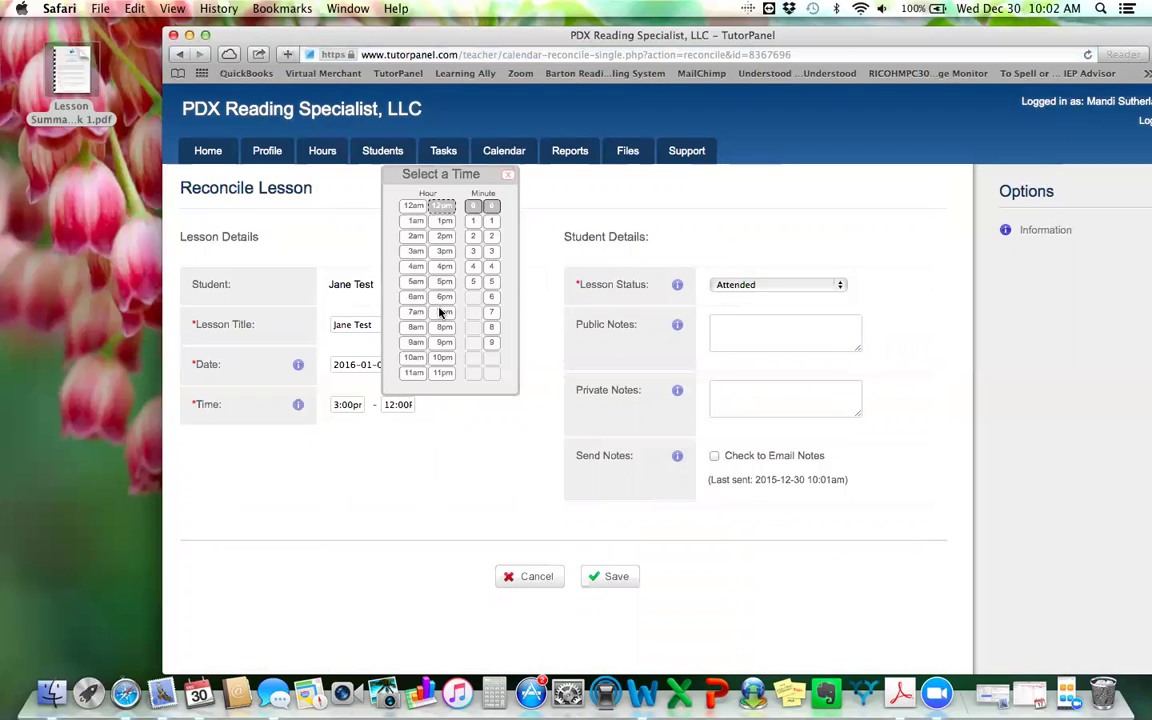
{"action": "left_click", "coordinate": [446, 268]}
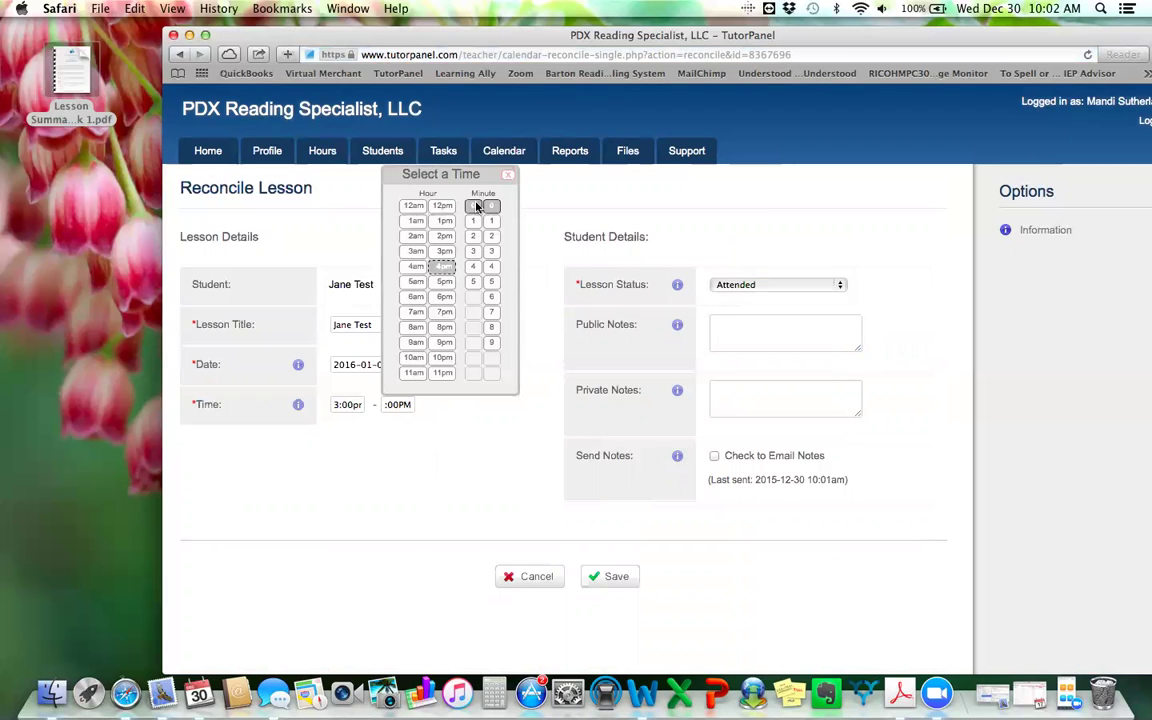
{"action": "left_click", "coordinate": [463, 467]}
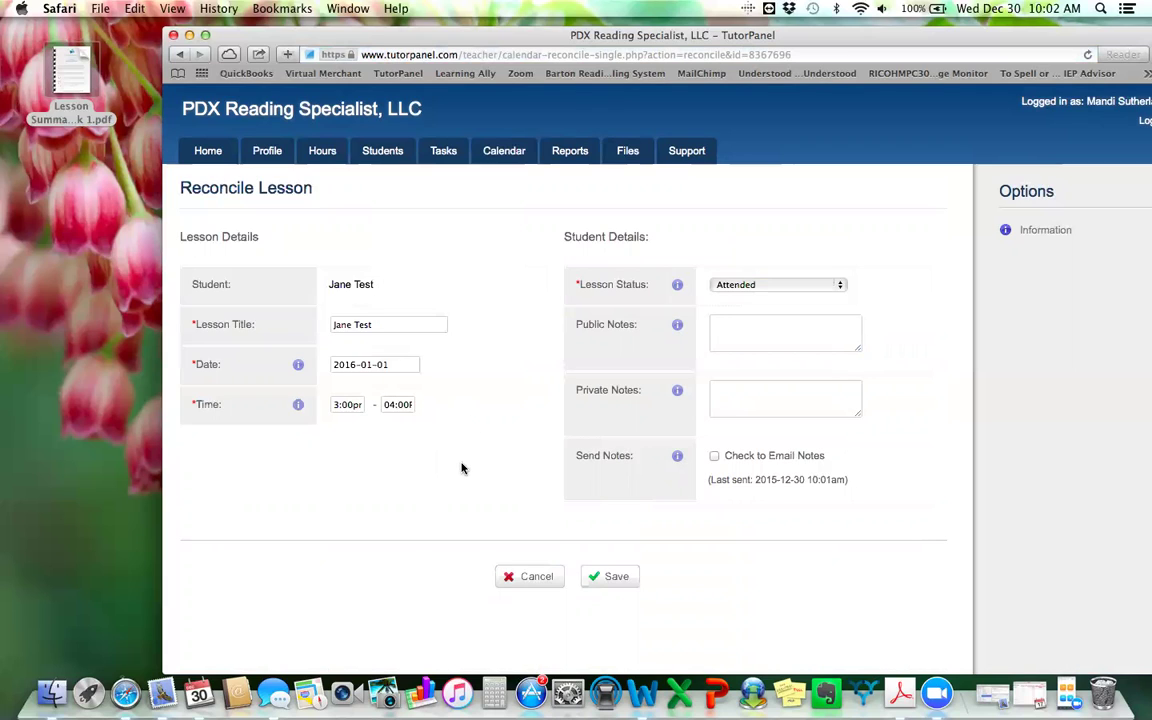
Set lesson status to Unreconciled/Rescheduled and move the lesson date to 2016-01-02
{"action": "left_click", "coordinate": [831, 284]}
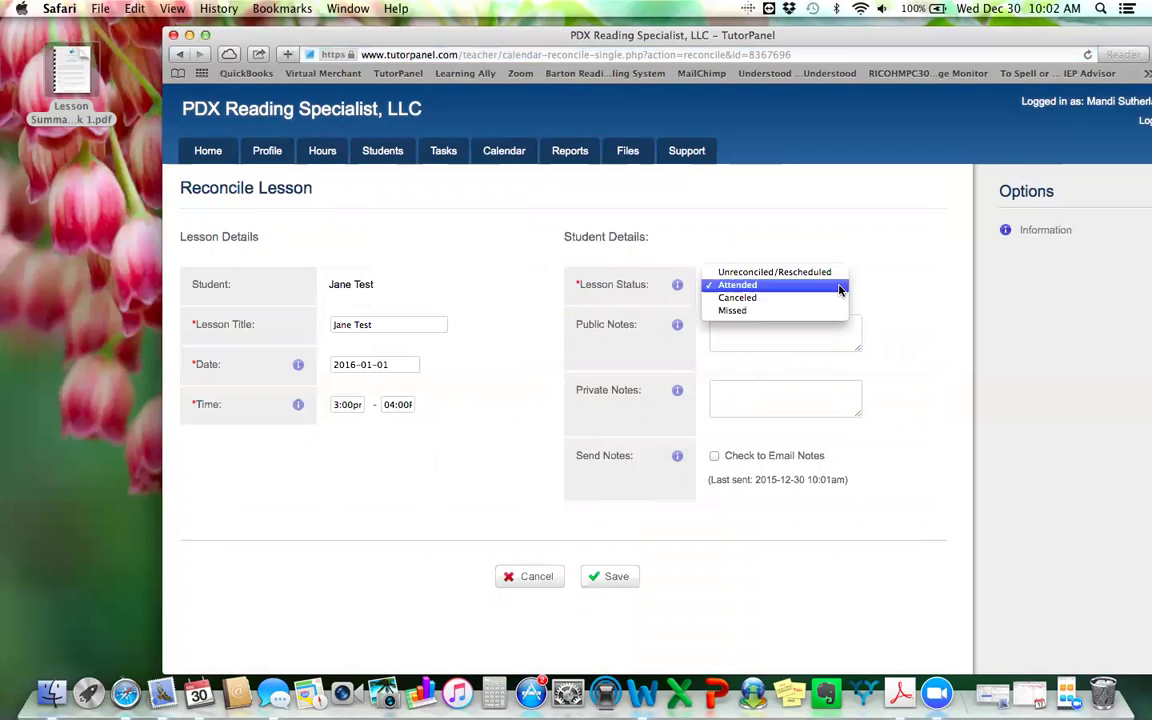
{"action": "left_click", "coordinate": [831, 274]}
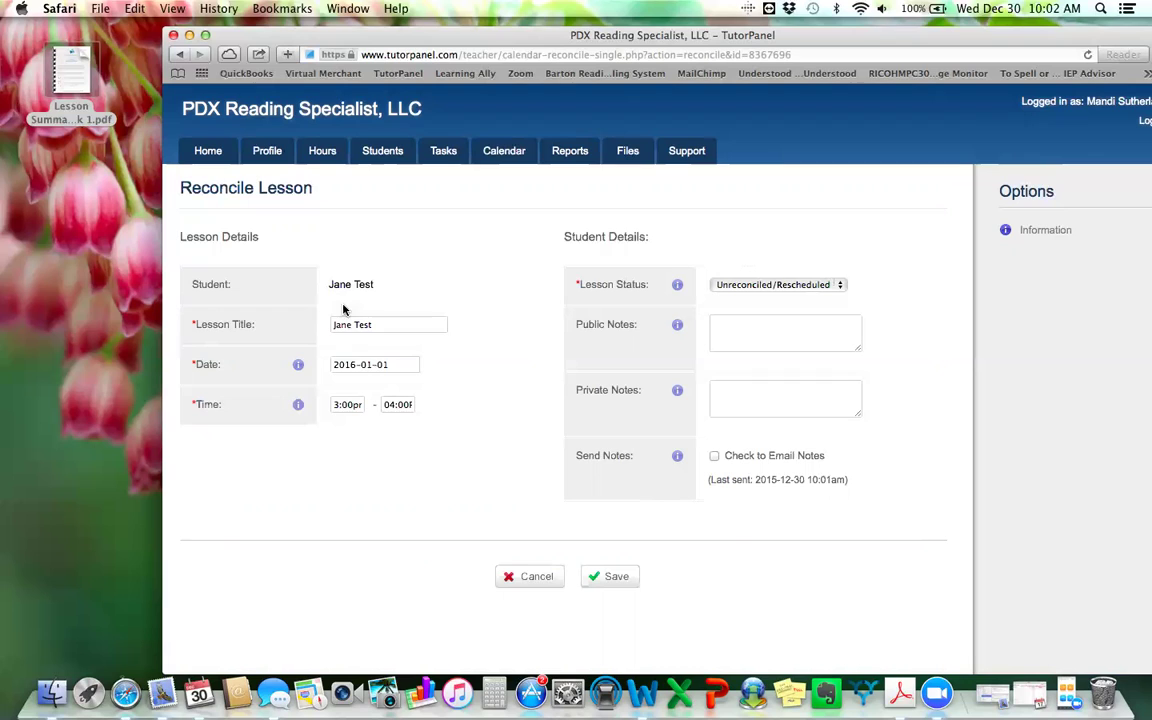
{"action": "left_click", "coordinate": [408, 363]}
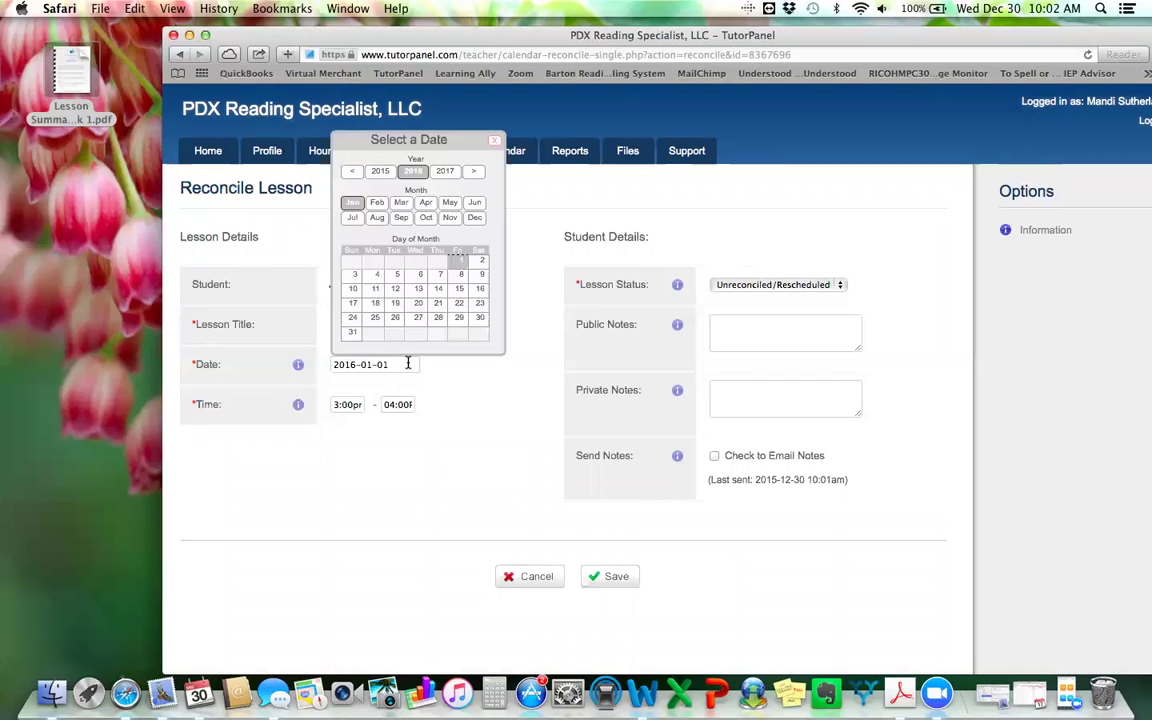
{"action": "left_click", "coordinate": [481, 263]}
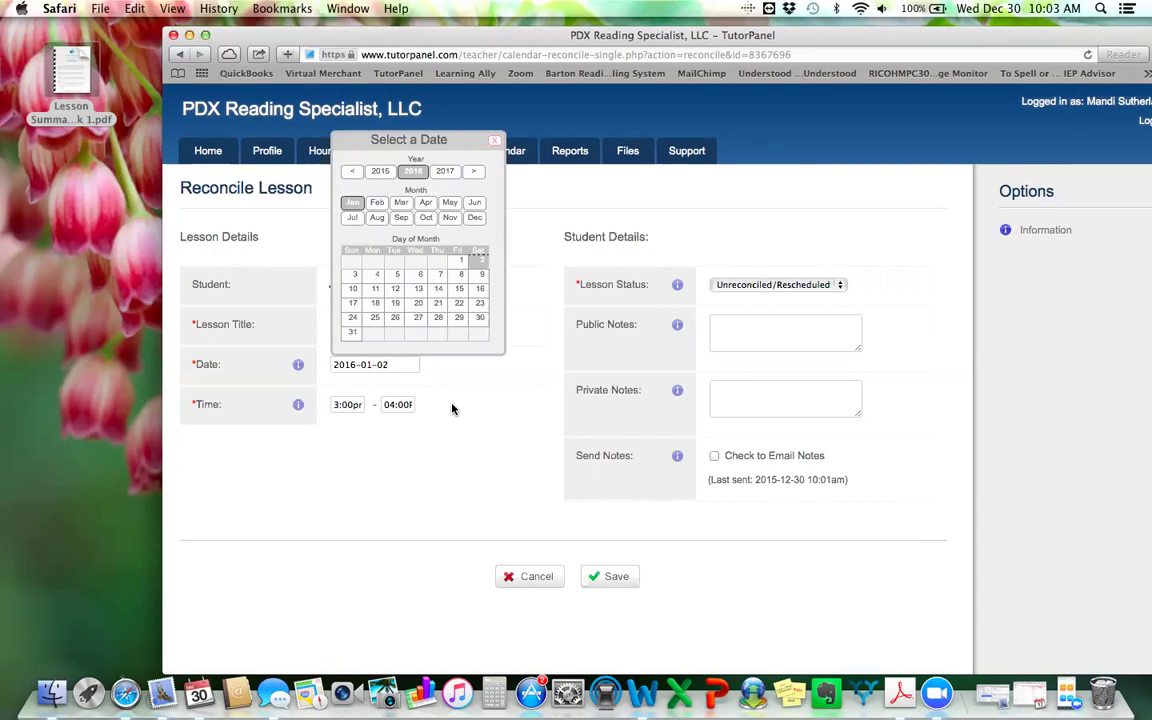
{"action": "left_click", "coordinate": [452, 407]}
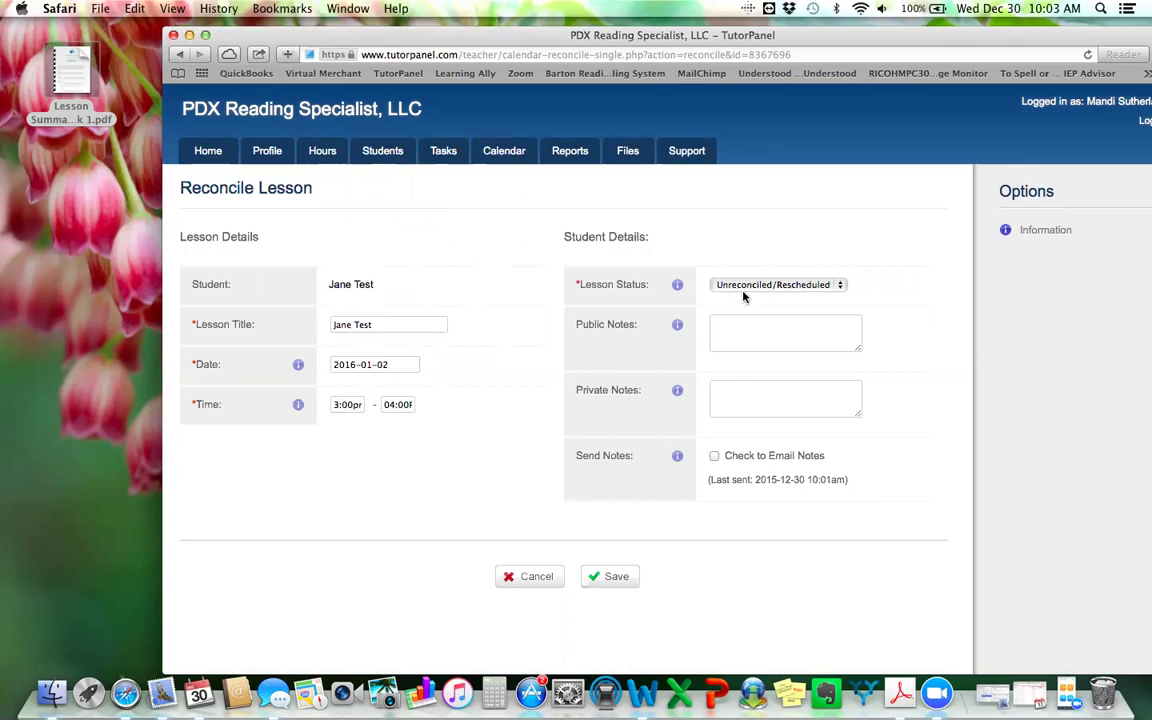
Save the rescheduled lesson, then reopen reconciliation for the Sat 1/2 3:00pm event
{"action": "left_click", "coordinate": [612, 578]}
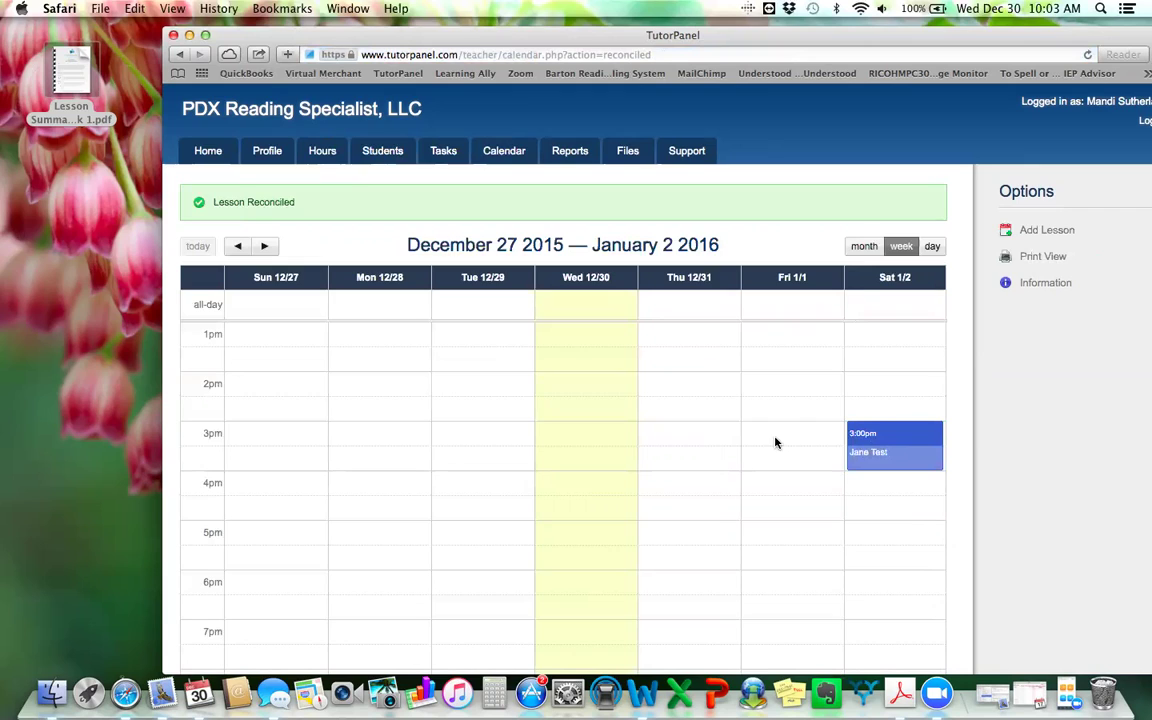
{"action": "left_click", "coordinate": [884, 437]}
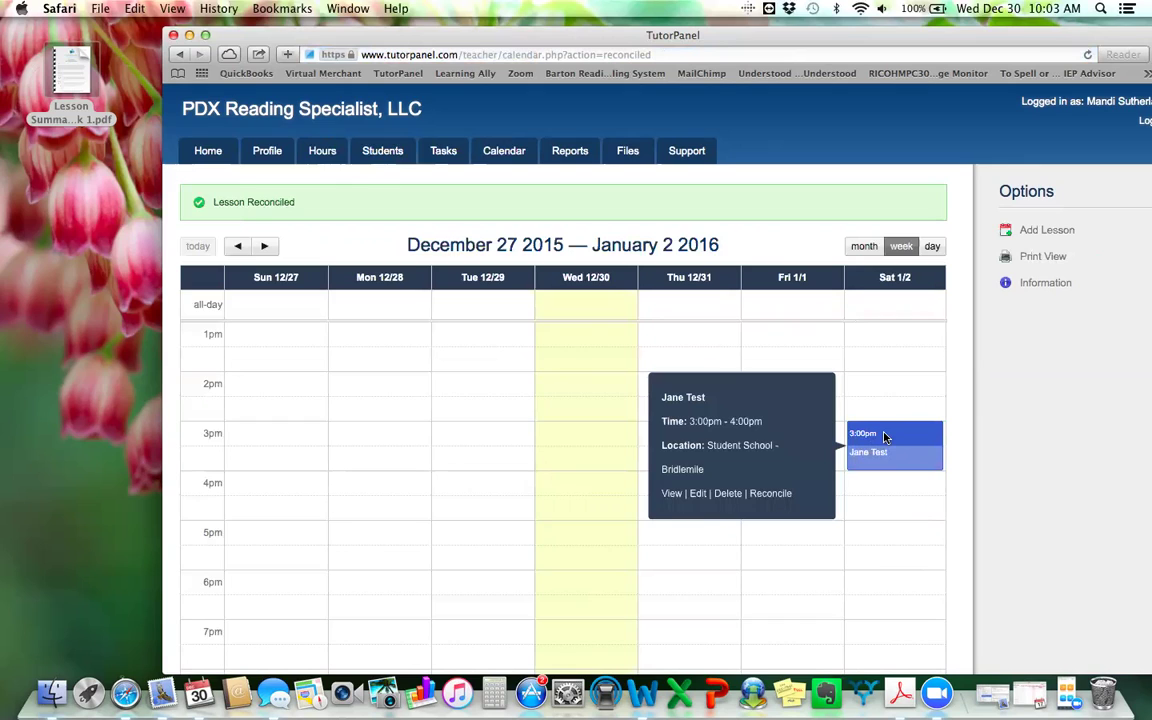
{"action": "left_click", "coordinate": [772, 494]}
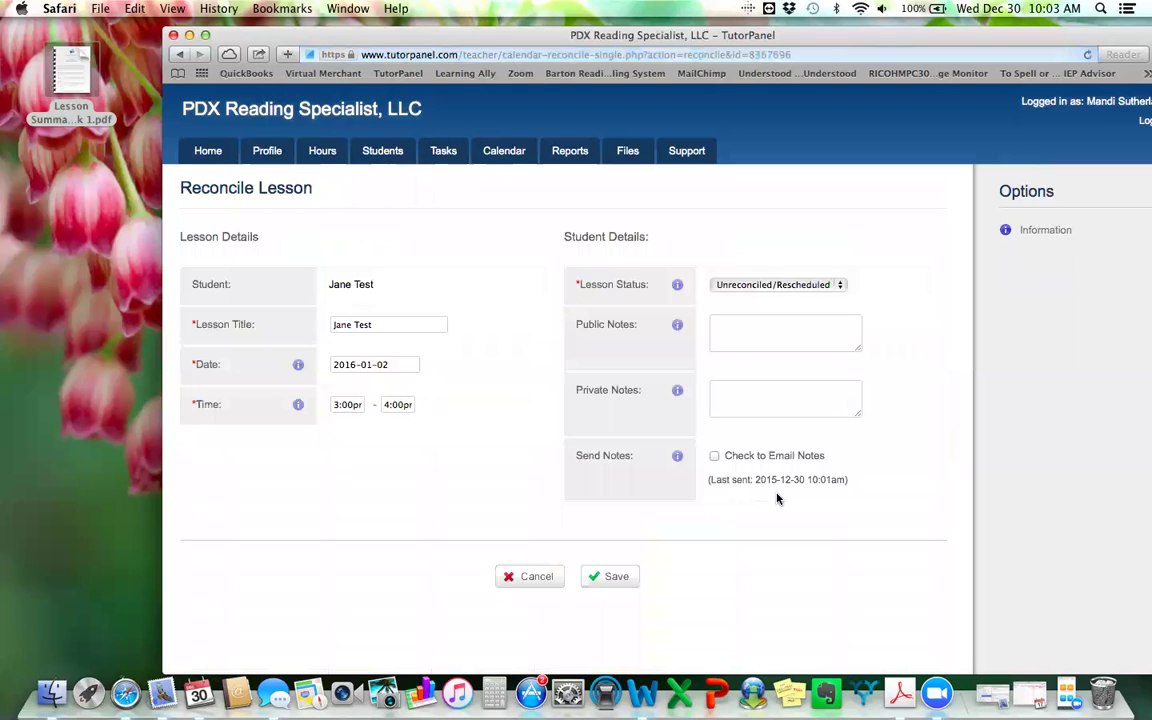
{"action": "left_click", "coordinate": [842, 290]}
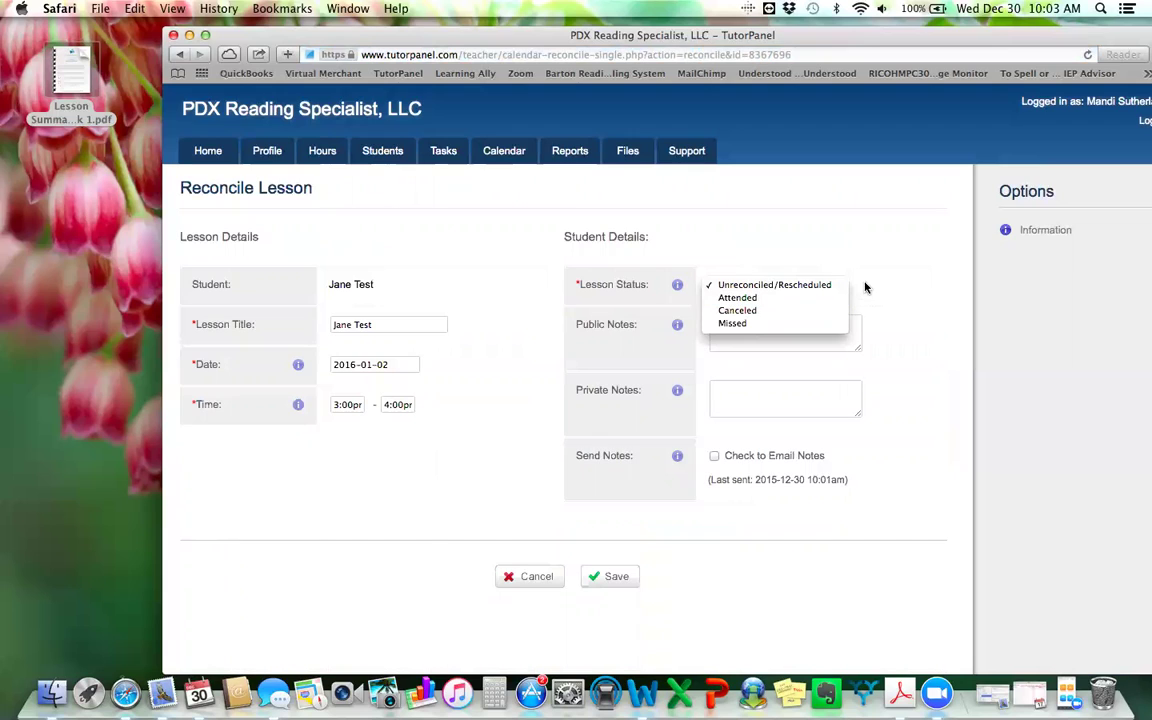
{"action": "left_click", "coordinate": [871, 287]}
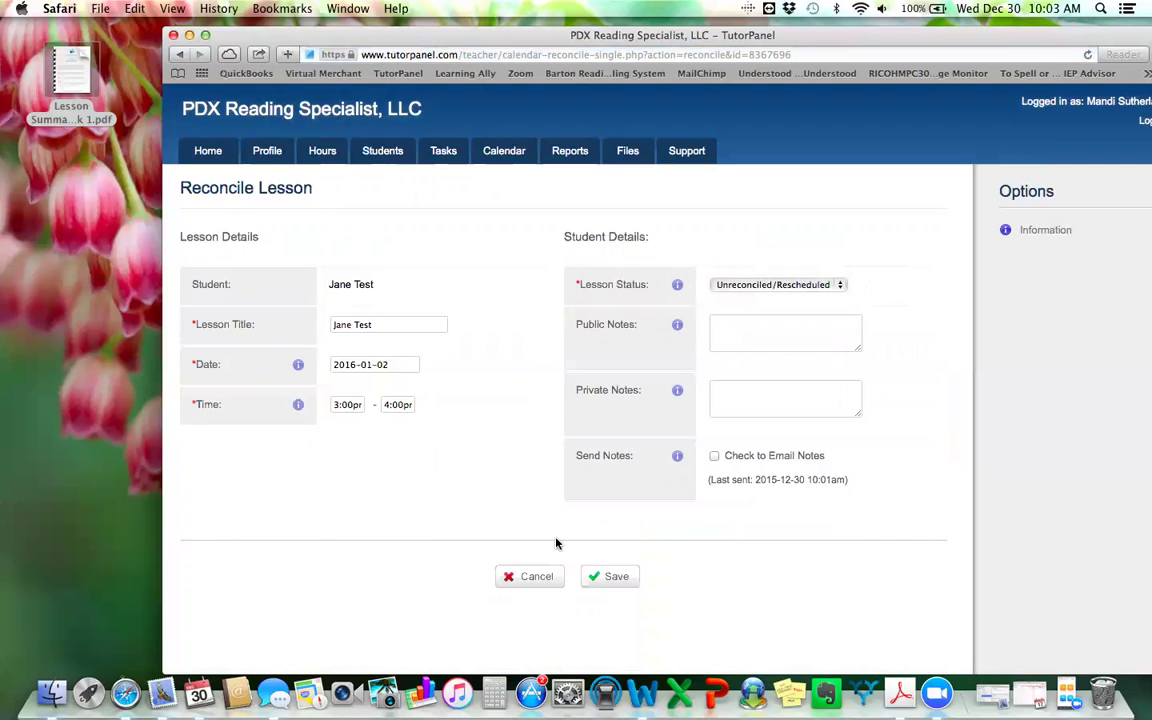
{"action": "left_click", "coordinate": [527, 578]}
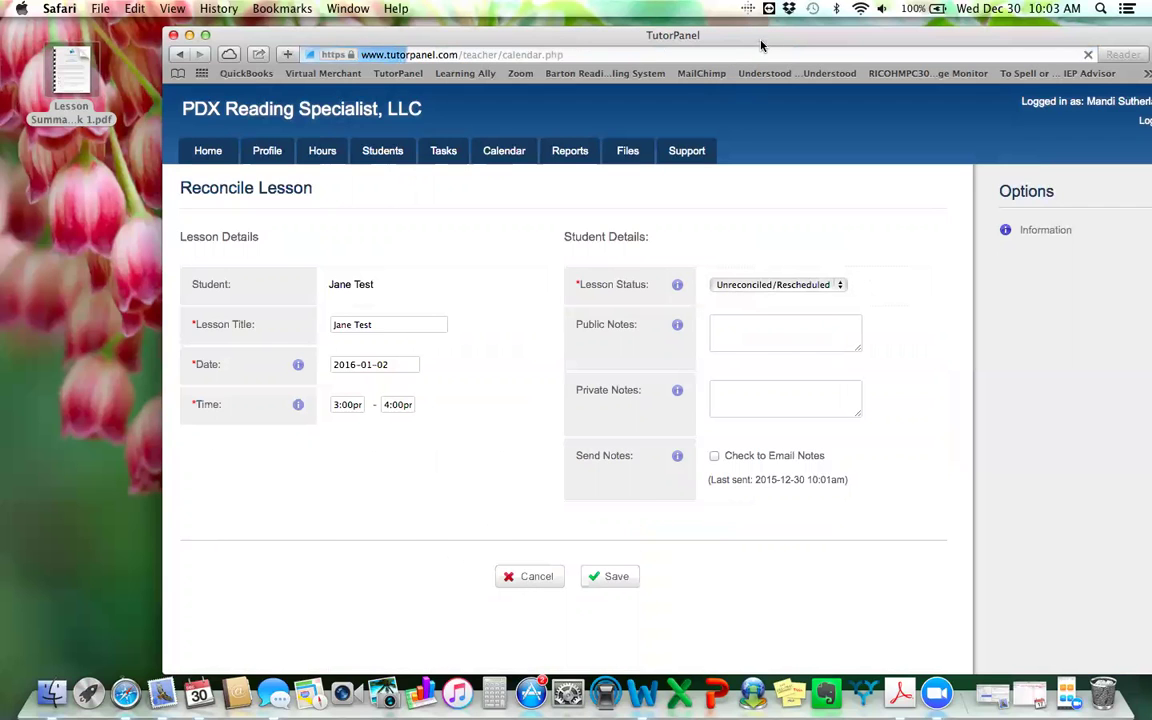
Reposition the Safari window and go to the TutorPanel Home dashboard
{"action": "left_click_drag", "start_coordinate": [764, 40], "coordinate": [675, 33]}
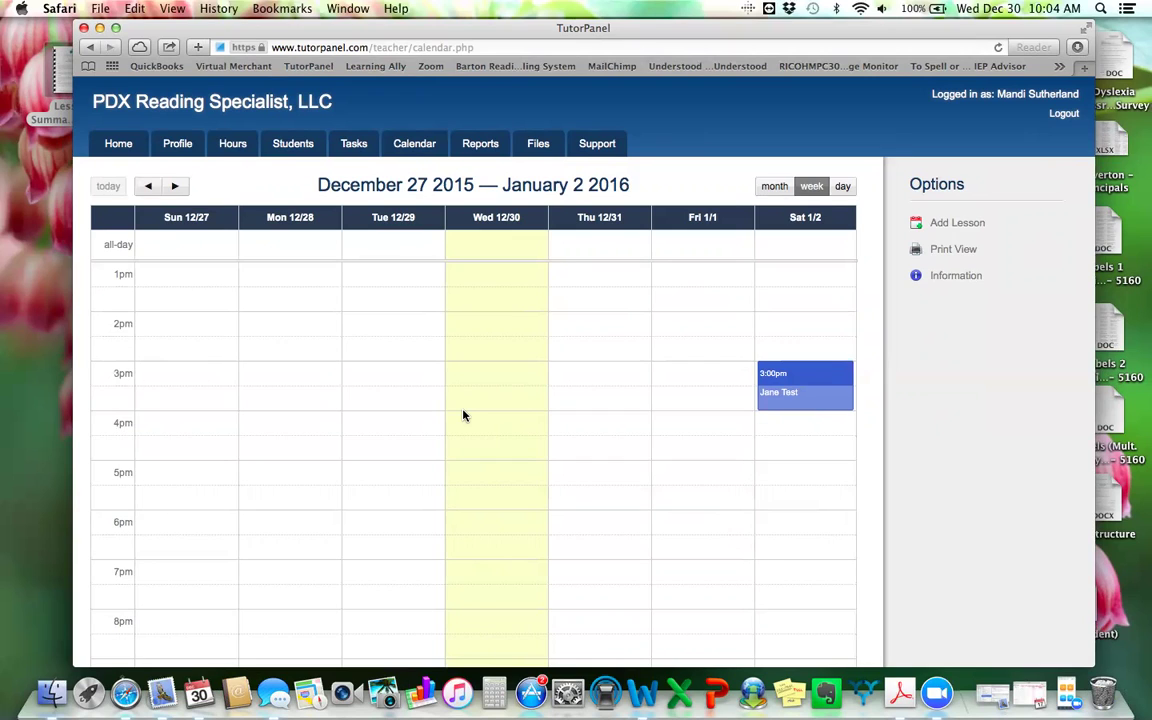
{"action": "left_click", "coordinate": [118, 141]}
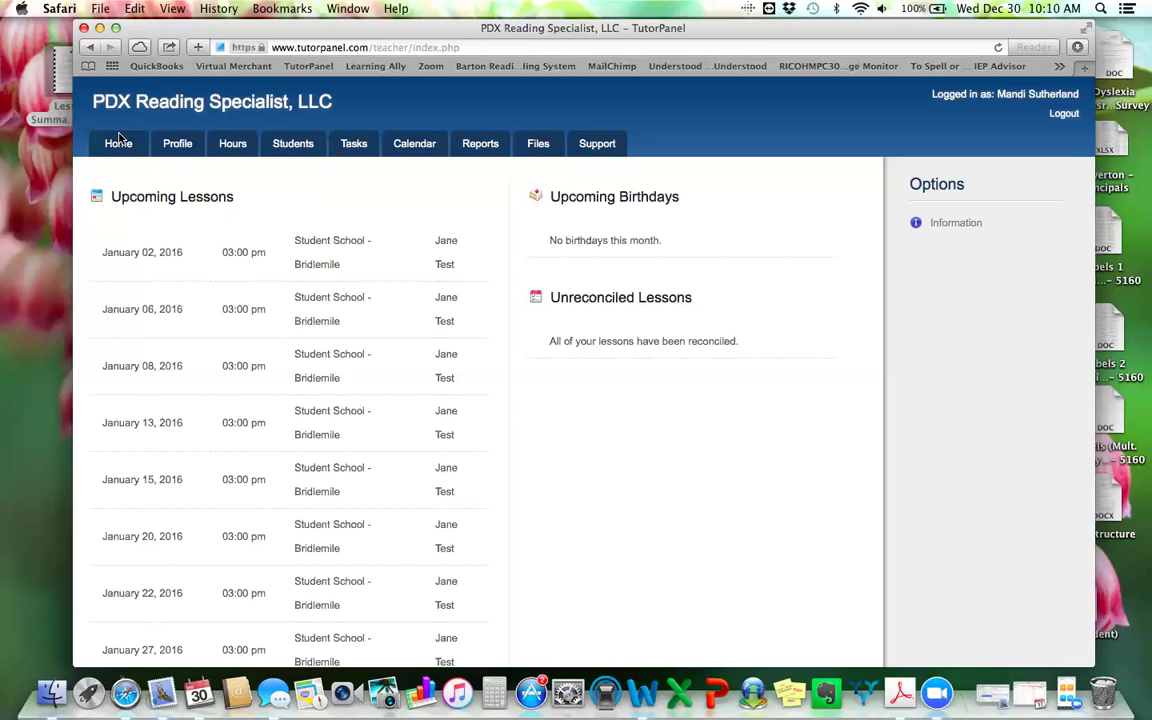
Reload the Home dashboard so Upcoming Lessons shows the January 02, 2016 03:00 pm lesson
{"action": "left_click", "coordinate": [117, 147]}
Switch to the Calendar week view showing the lesson on Sat 1/2 at 3:00pm
{"action": "left_click", "coordinate": [405, 150]}
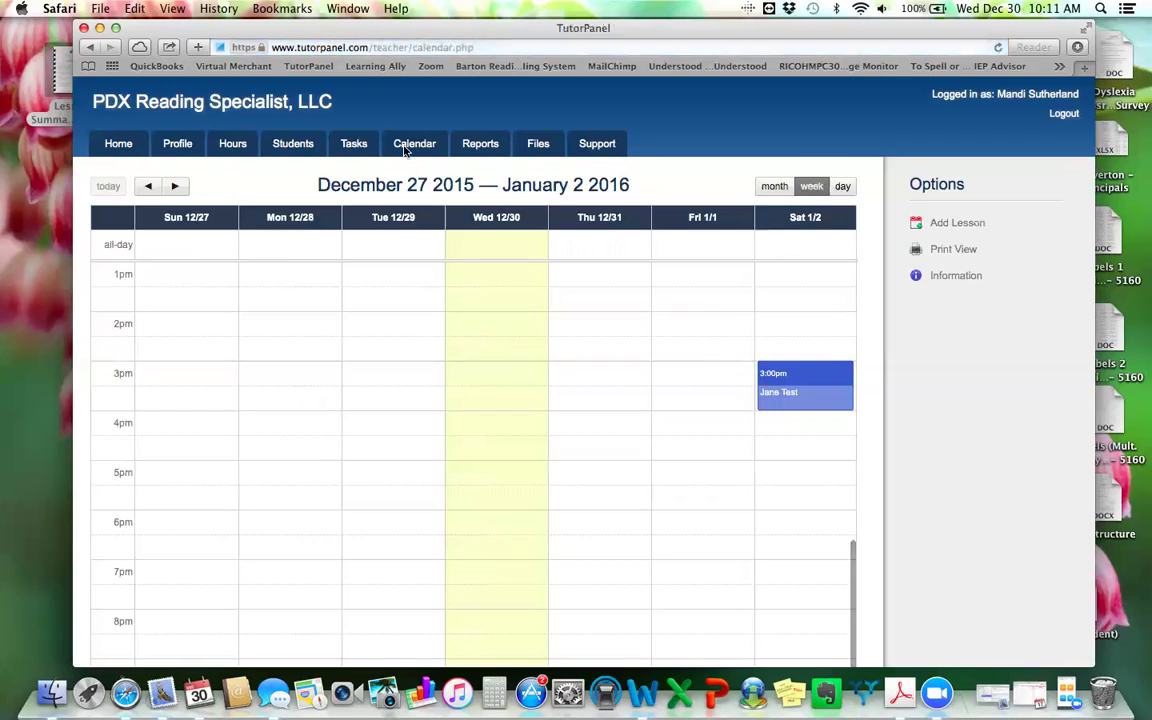